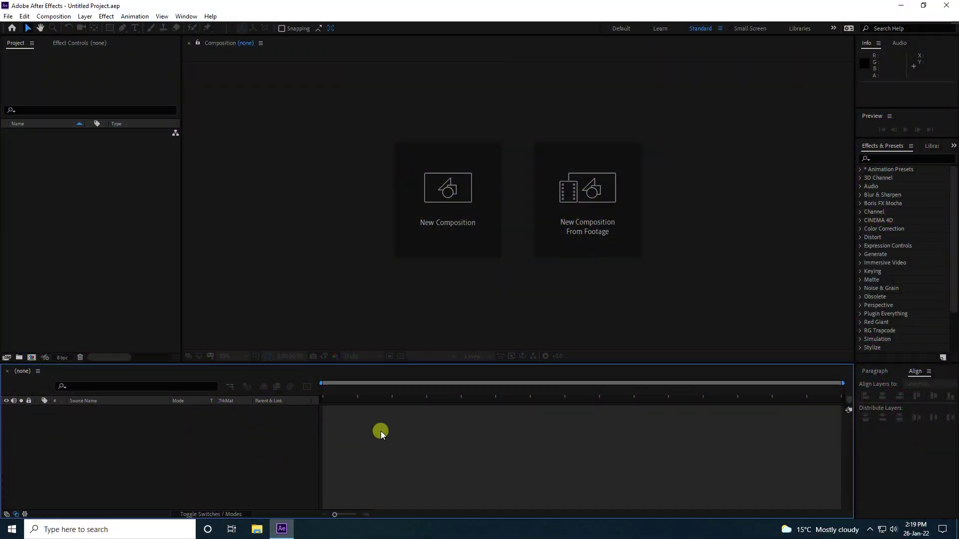
# Create a new composition named Main Comp with the HDTV 1080 29.97 preset and a 15-second duration
pyautogui.click(459, 220)
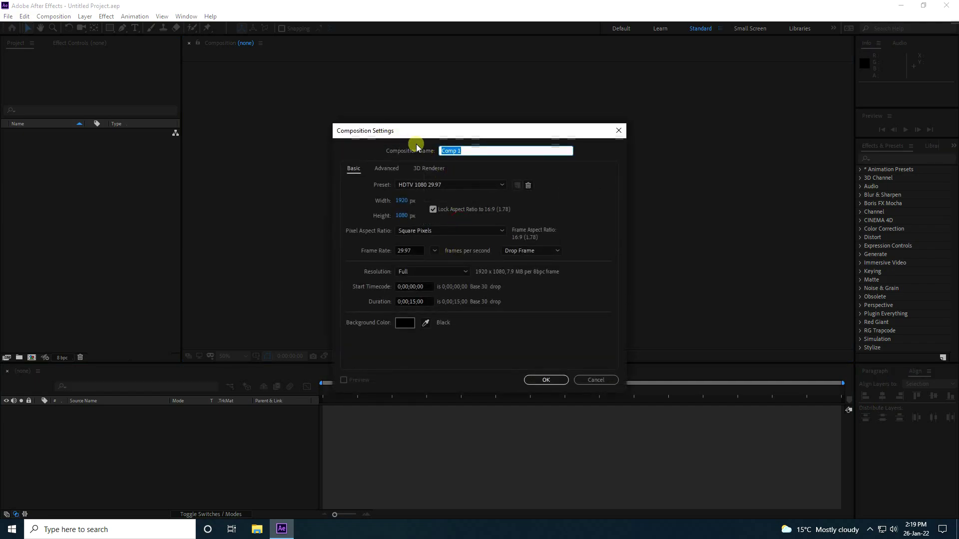
pyautogui.write('0')
pyautogui.write('Main Comp')
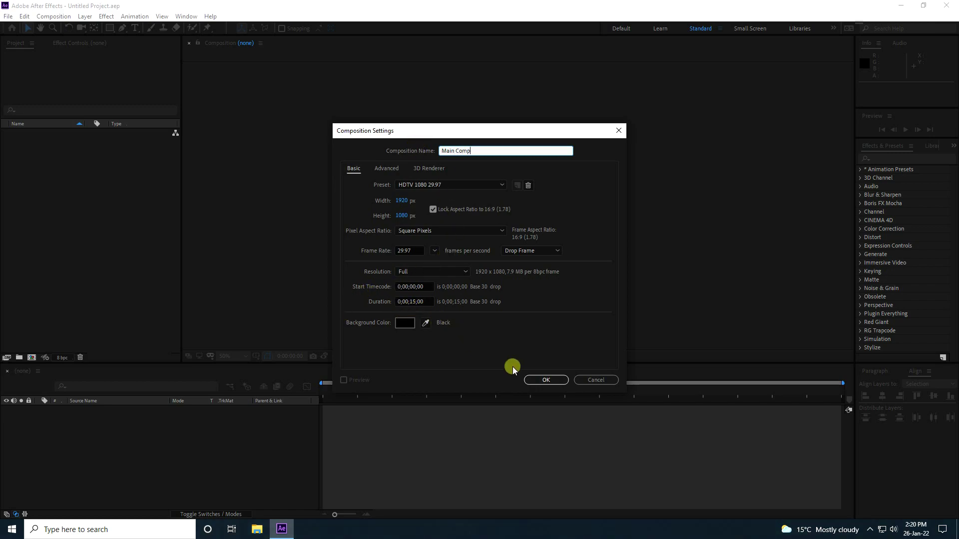
pyautogui.click(546, 381)
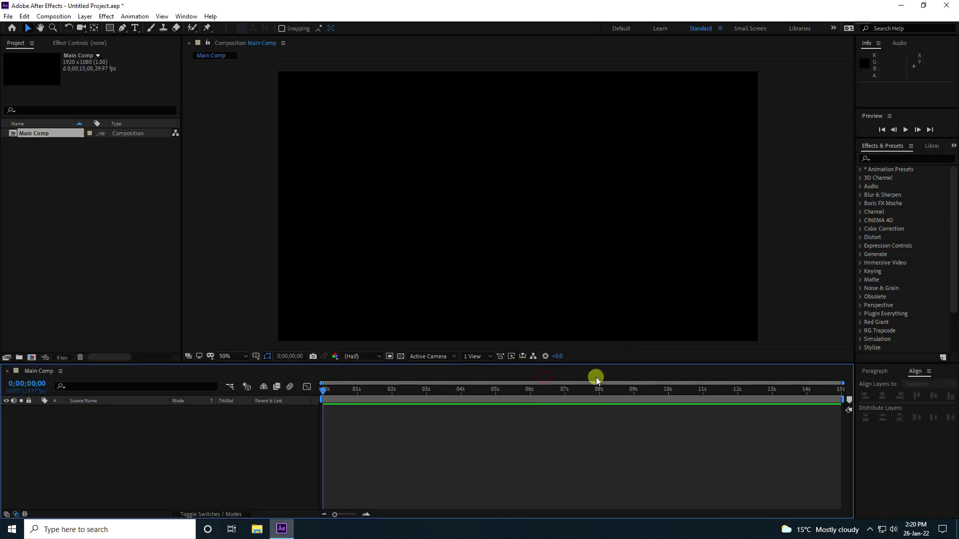
# Import the Pexels grey stone texture JPG from the New After Effects folder on the desktop
pyautogui.rightClick(52, 178)
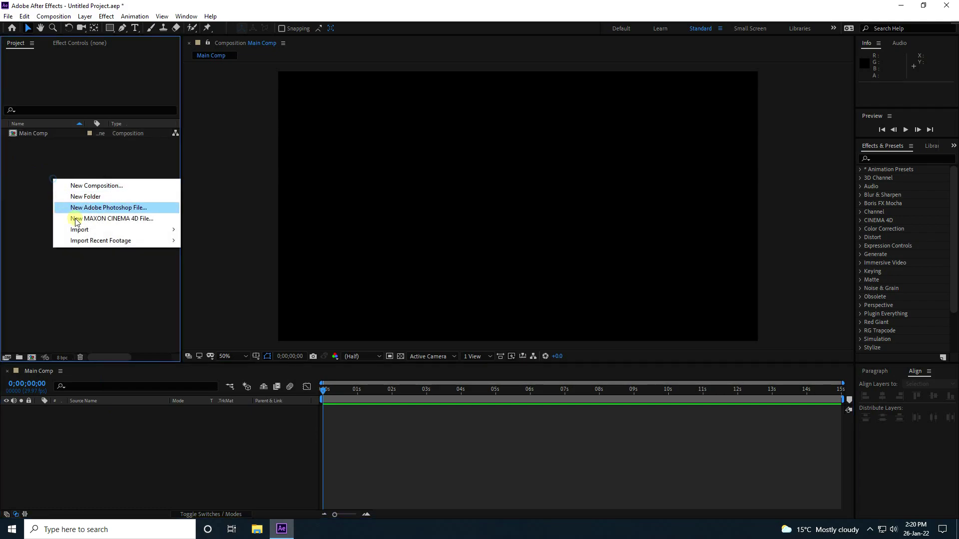
pyautogui.moveTo(76, 231)
pyautogui.click(219, 229)
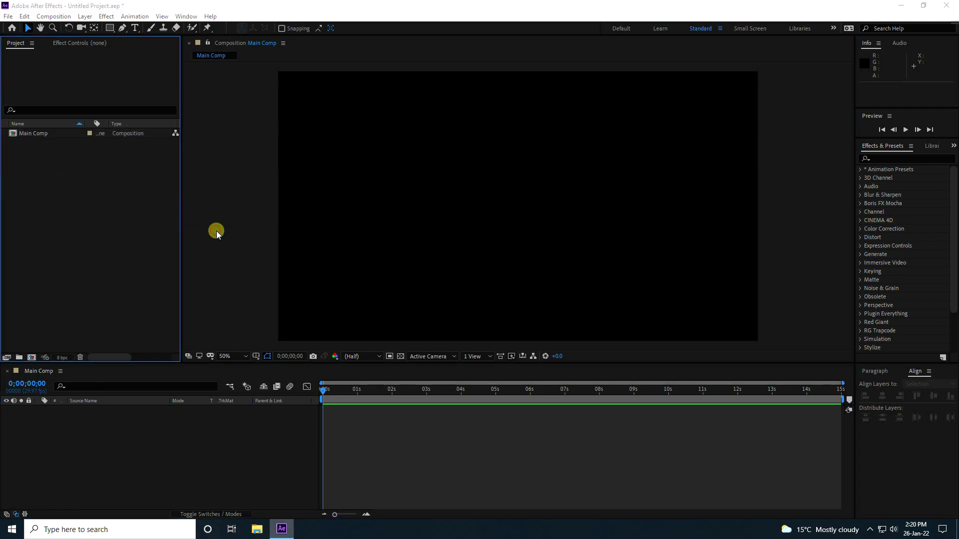
pyautogui.click(50, 47)
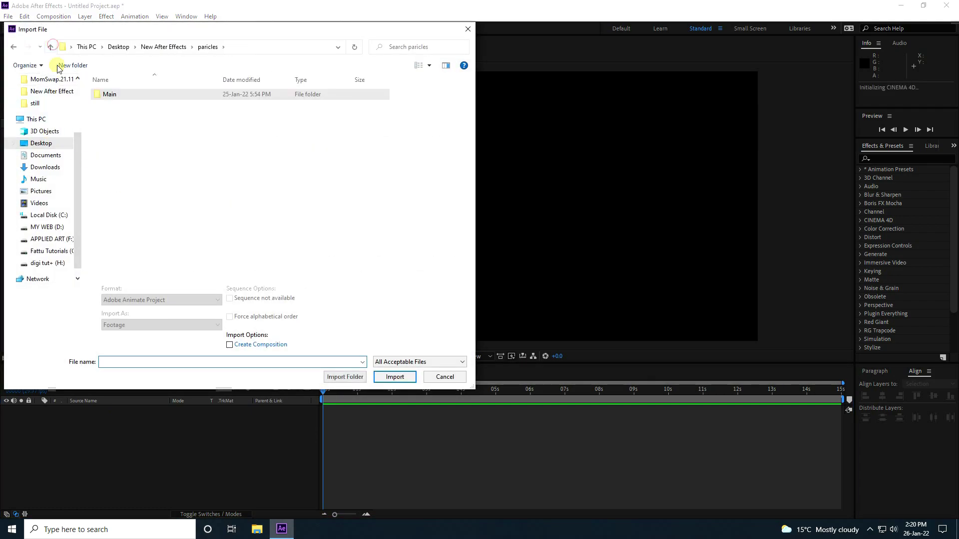
pyautogui.click(52, 49)
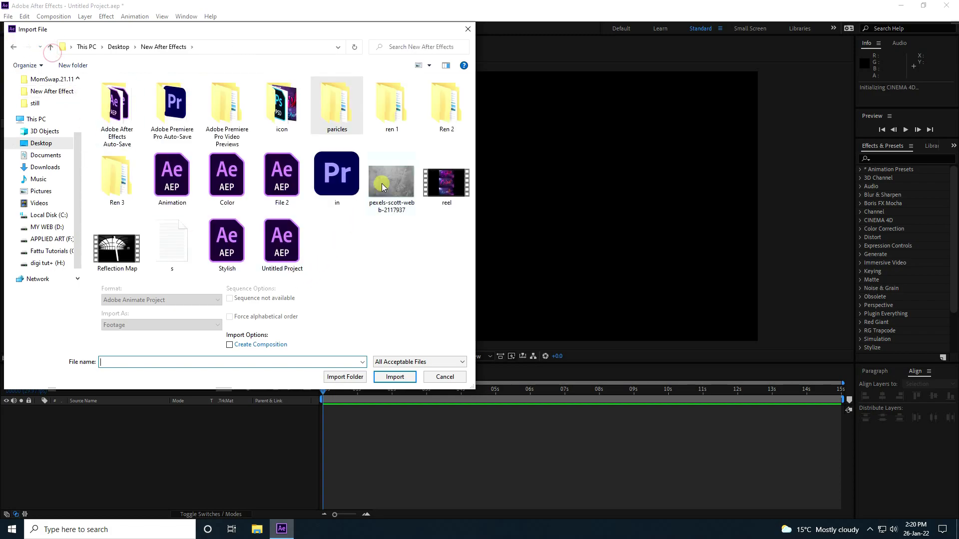
pyautogui.click(391, 178)
pyautogui.click(400, 376)
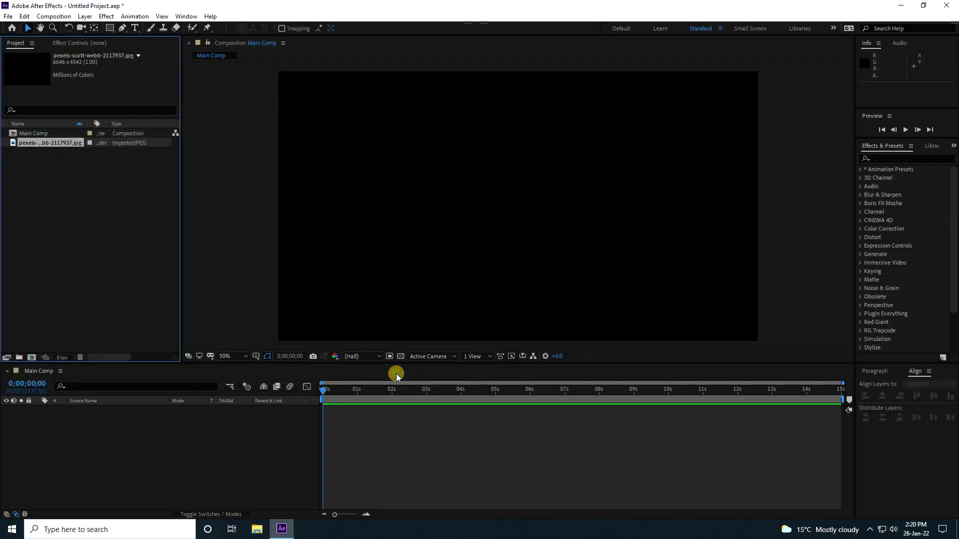
# Add the stone texture image to Main Comp as a layer and set its scale to 30%
pyautogui.moveTo(43, 144); pyautogui.dragTo(136, 457)
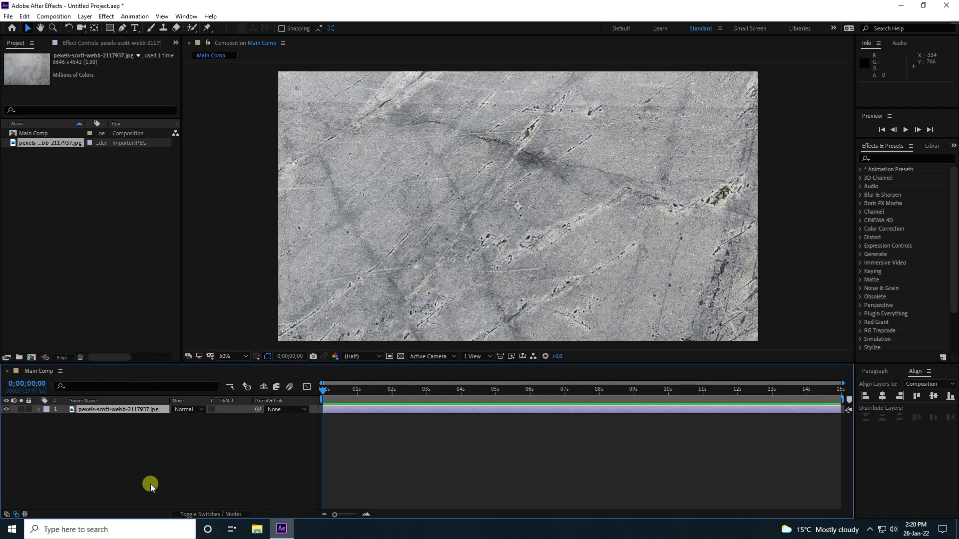
pyautogui.click(124, 409)
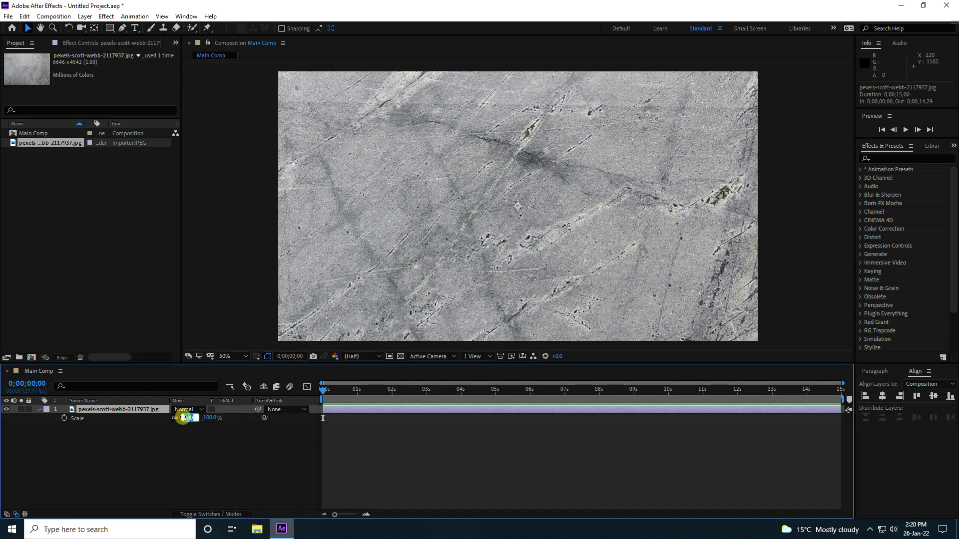
pyautogui.click(183, 417)
pyautogui.write('30')
pyautogui.press('Return')
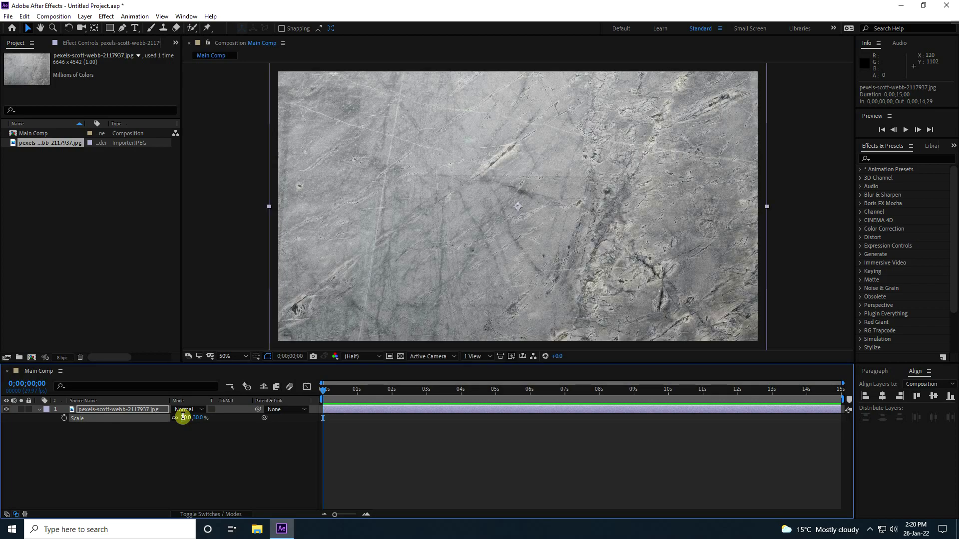
pyautogui.hotkey('ctrl', 'z')
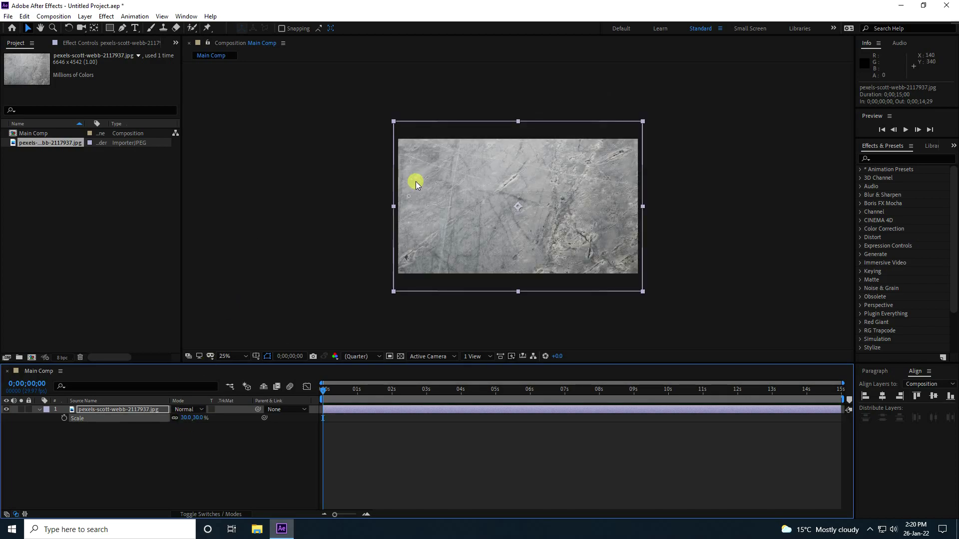
pyautogui.hotkey('ctrl', 'shift', 'z')
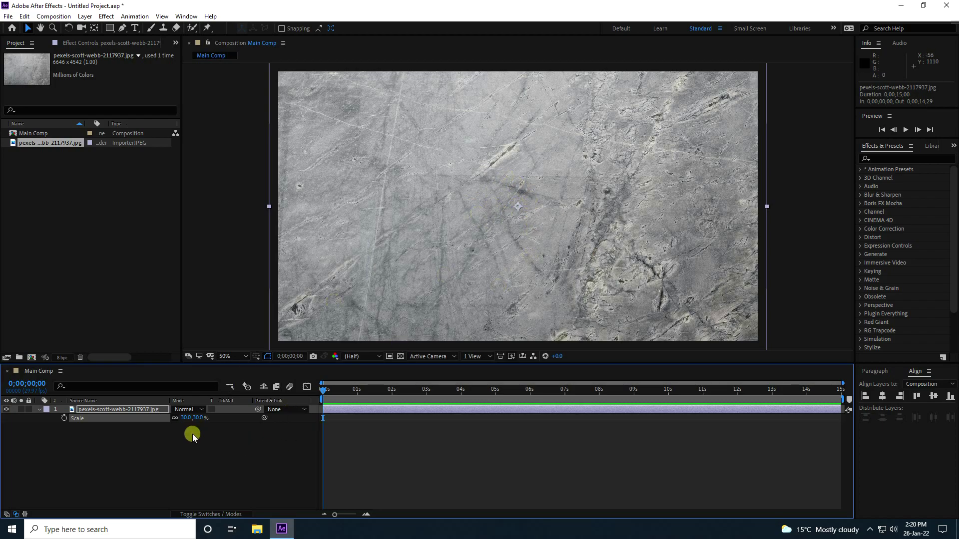
pyautogui.click(3, 428)
pyautogui.click(39, 410)
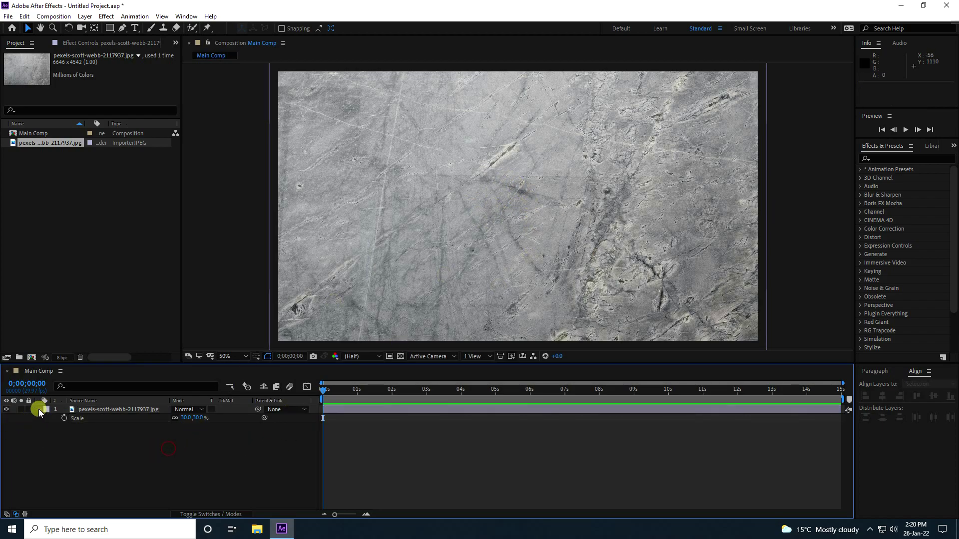
# Find the Brightness & Contrast effect and apply it to the stone texture layer
pyautogui.click(882, 158)
pyautogui.write('b')
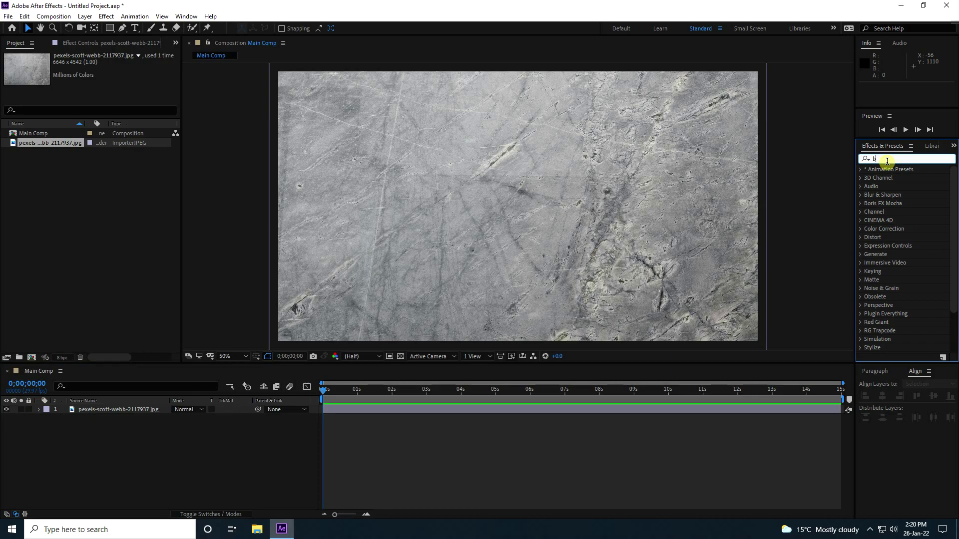
pyautogui.write('ri')
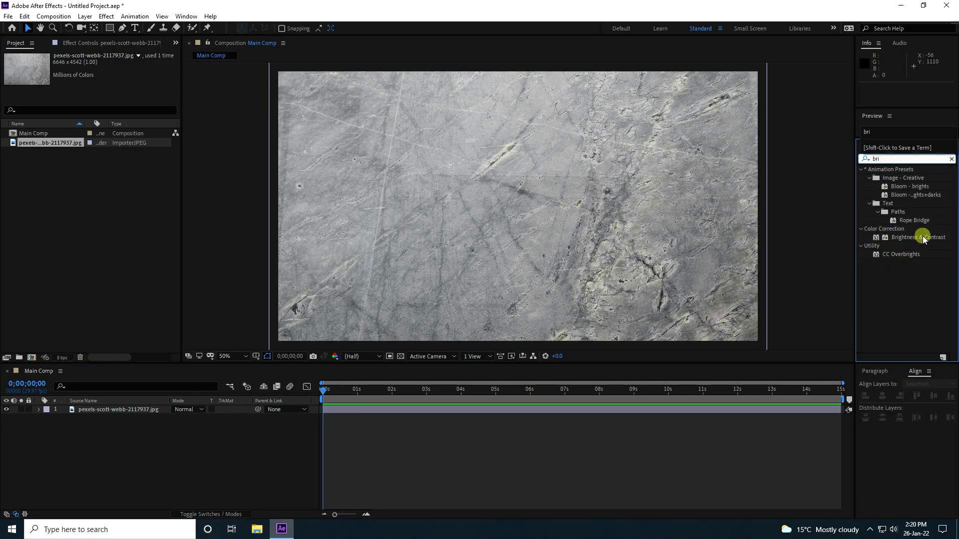
pyautogui.moveTo(918, 237); pyautogui.dragTo(652, 286)
pyautogui.click(129, 408)
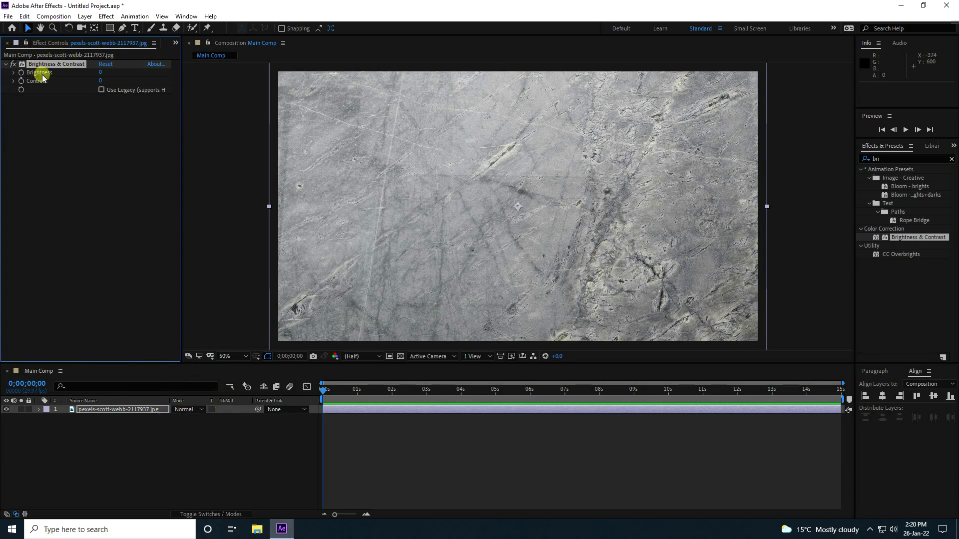
# Set the texture layer's Brightness to -150 and Contrast to 100
pyautogui.click(100, 71)
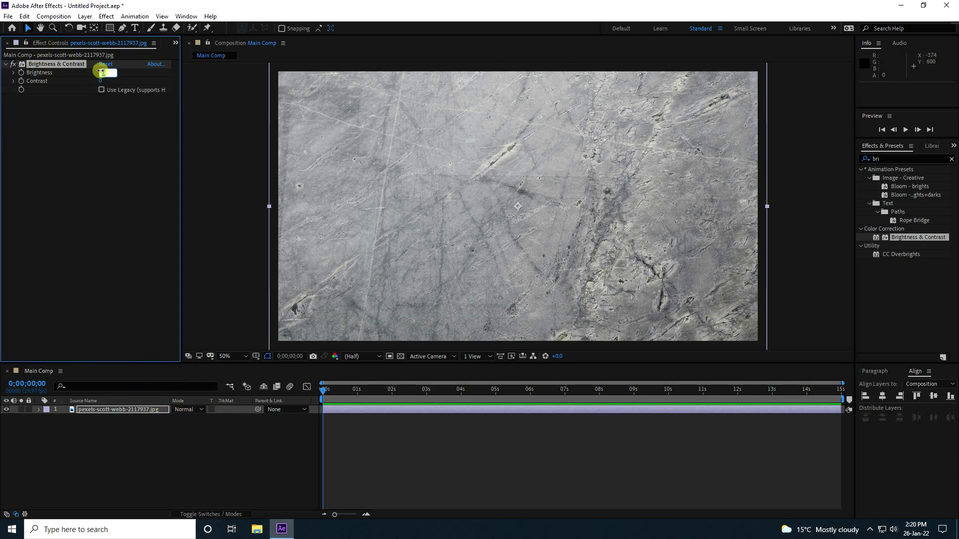
pyautogui.write('-150')
pyautogui.press('Tab')
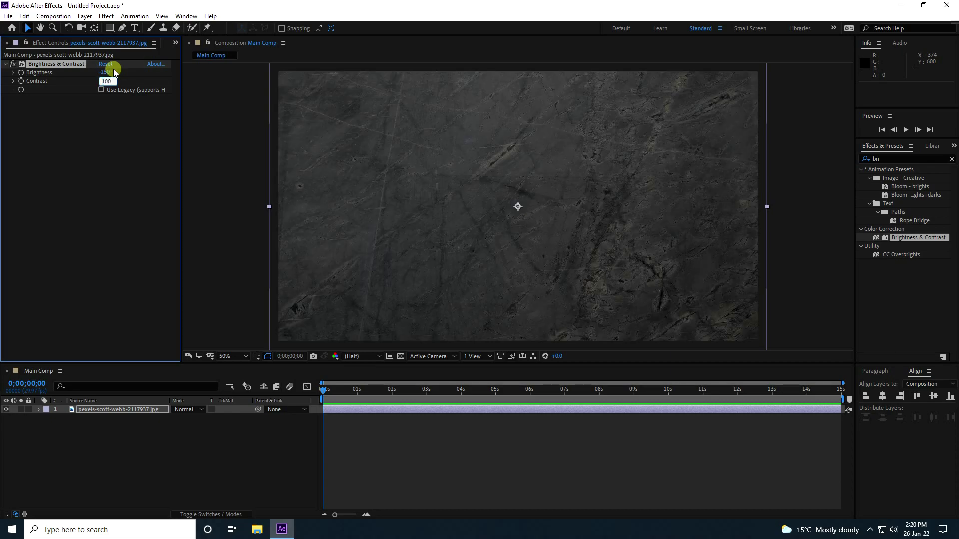
pyautogui.press('Return')
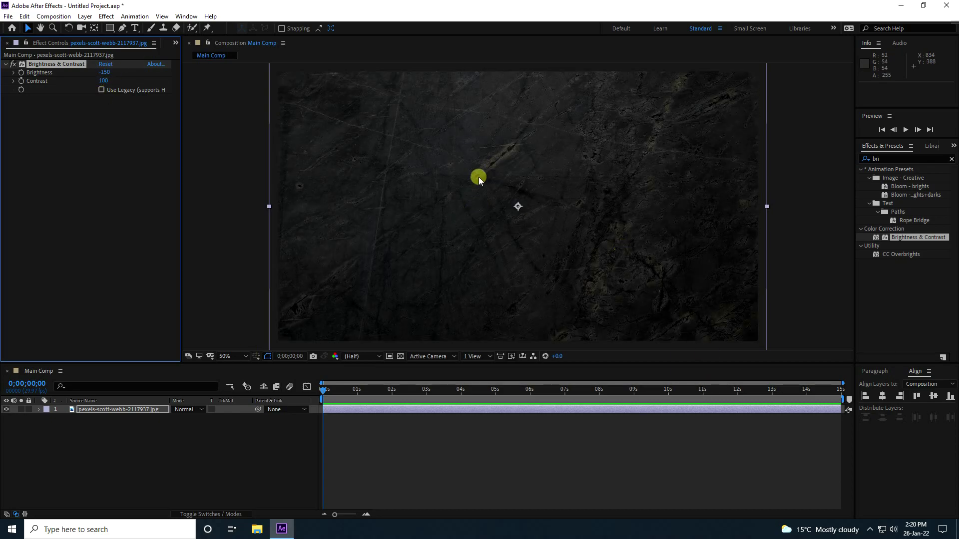
pyautogui.click(185, 443)
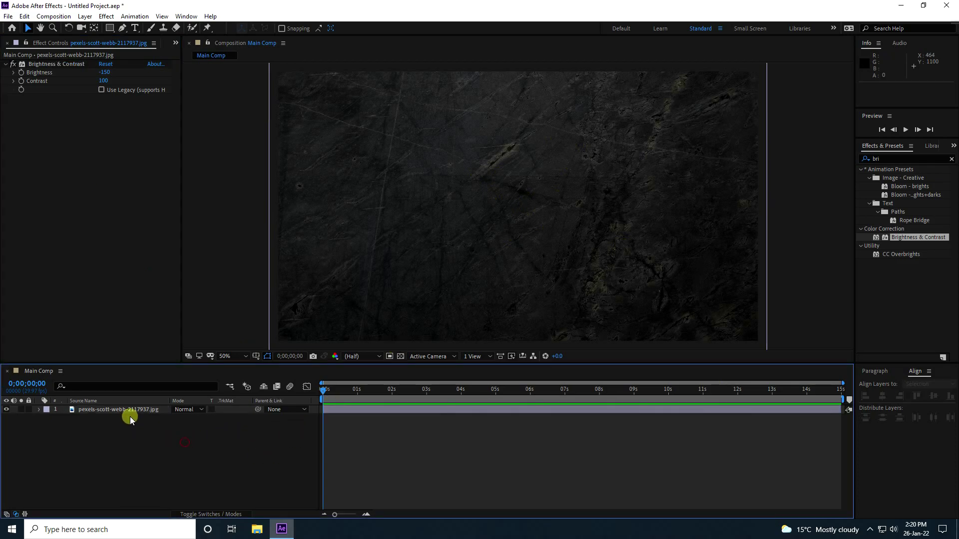
# Pre-compose the texture layer as BG, moving all attributes into the new composition
pyautogui.click(129, 412)
pyautogui.rightClick(125, 415)
pyautogui.click(160, 367)
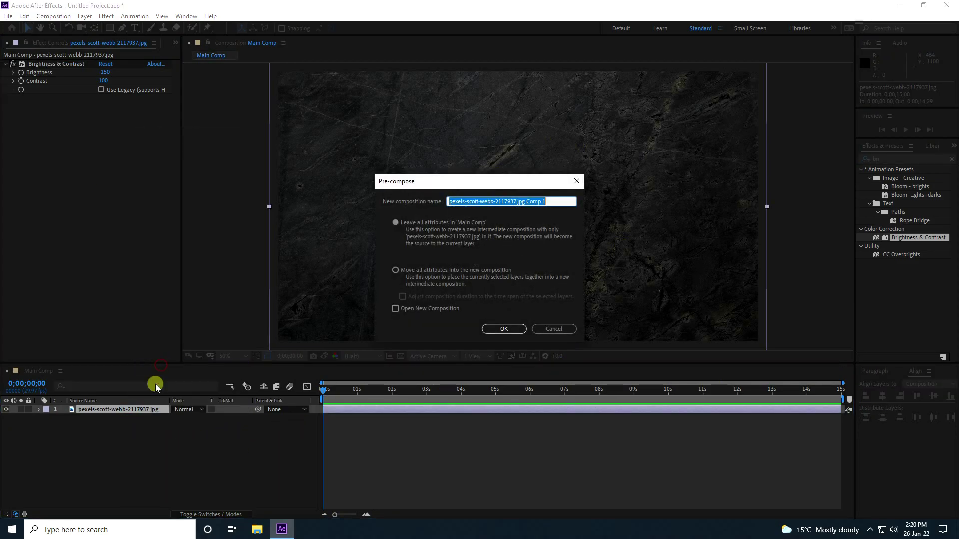
pyautogui.write('BG')
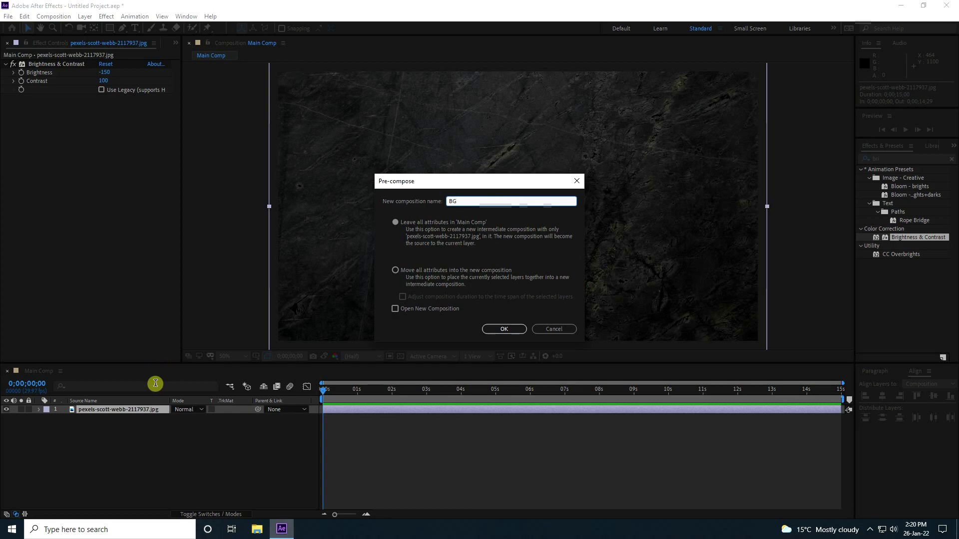
pyautogui.click(424, 272)
pyautogui.click(504, 329)
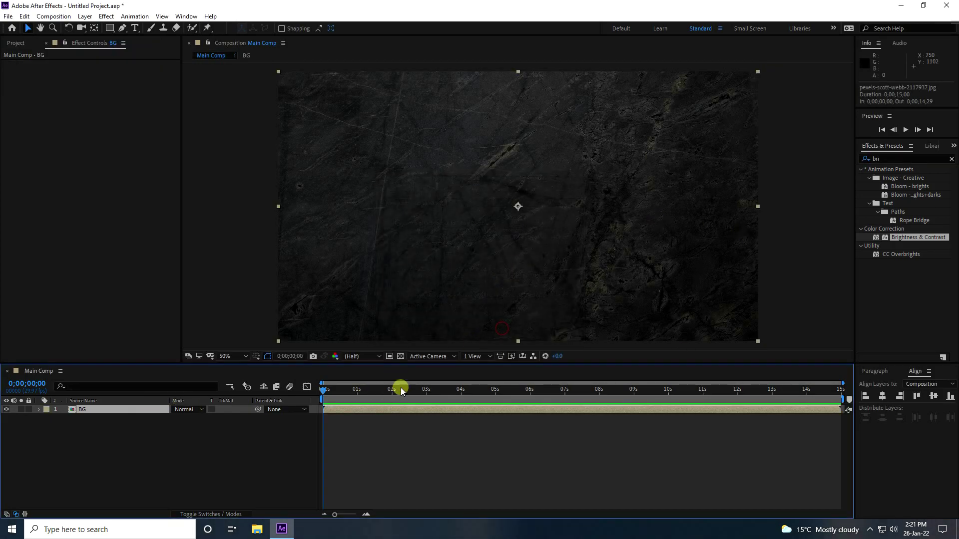
# Create a text layer in Main Comp that reads "Stylish"
pyautogui.rightClick(127, 442)
pyautogui.moveTo(155, 332)
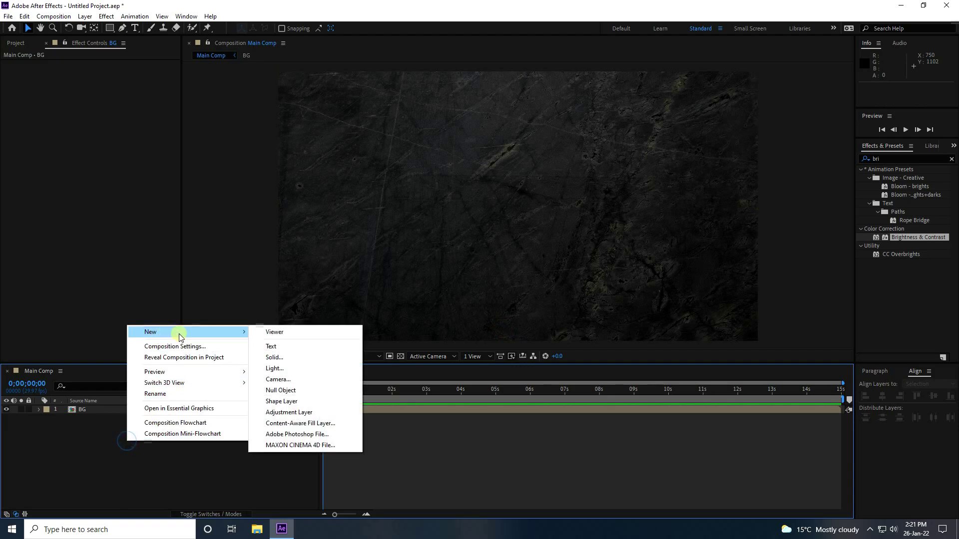
pyautogui.click(281, 348)
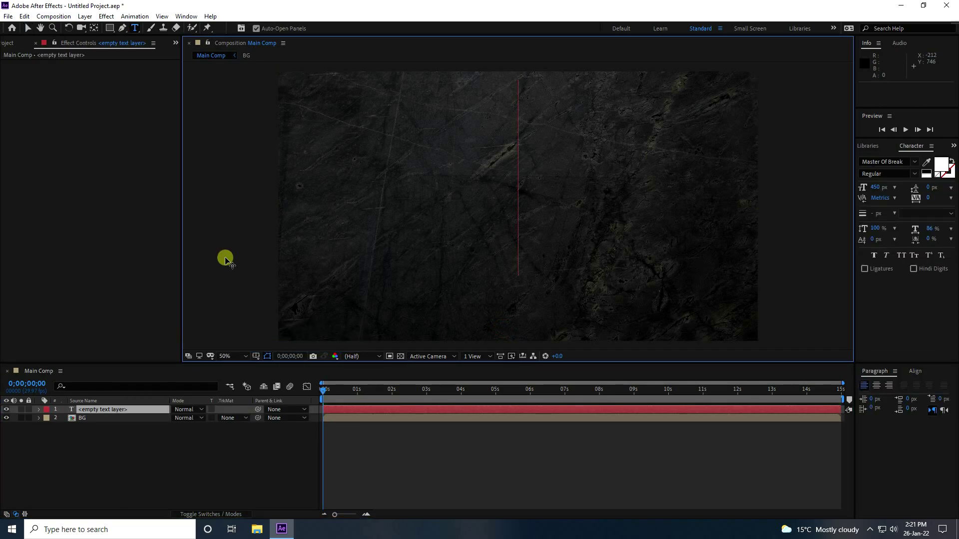
pyautogui.write('St')
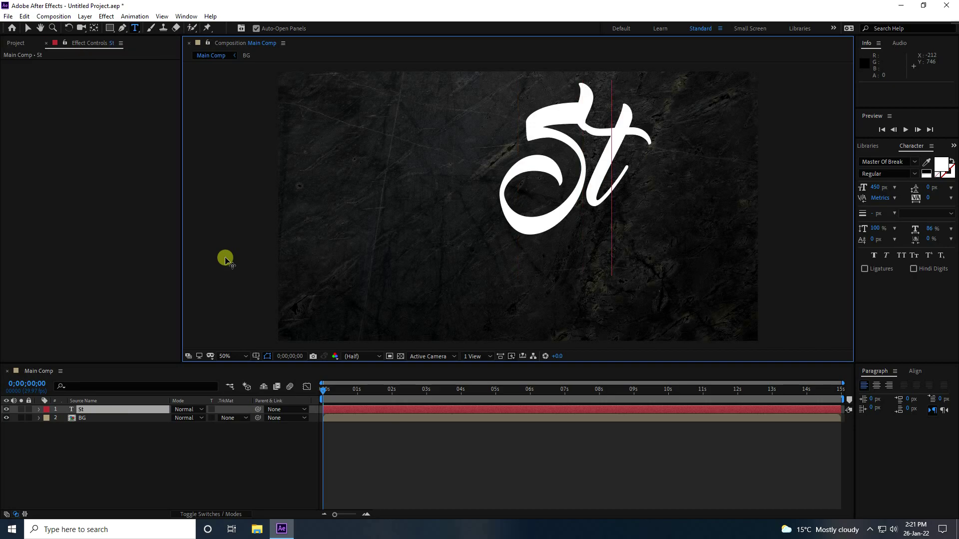
pyautogui.write('ylish')
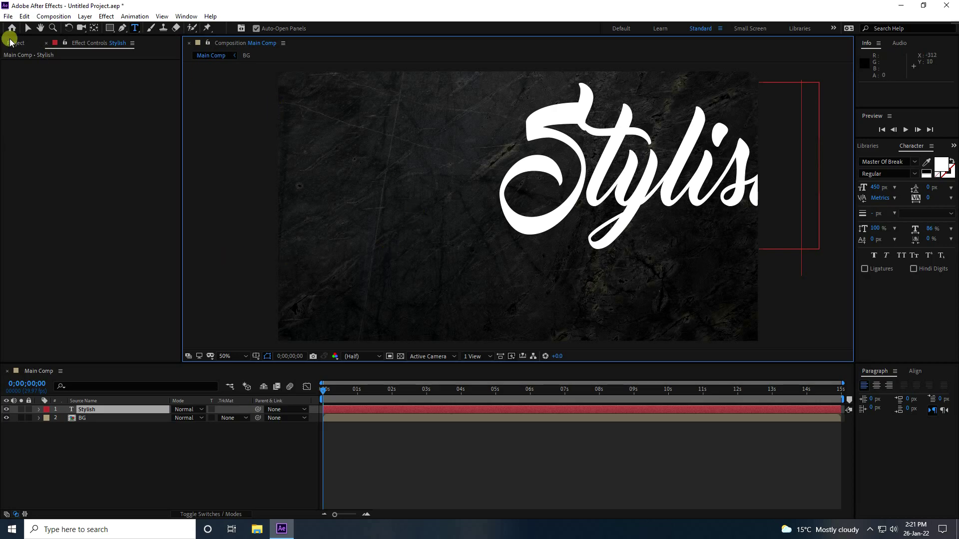
pyautogui.click(27, 28)
# Center the Stylish text horizontally and vertically in the composition, with its anchor point at the middle of the text
pyautogui.click(915, 371)
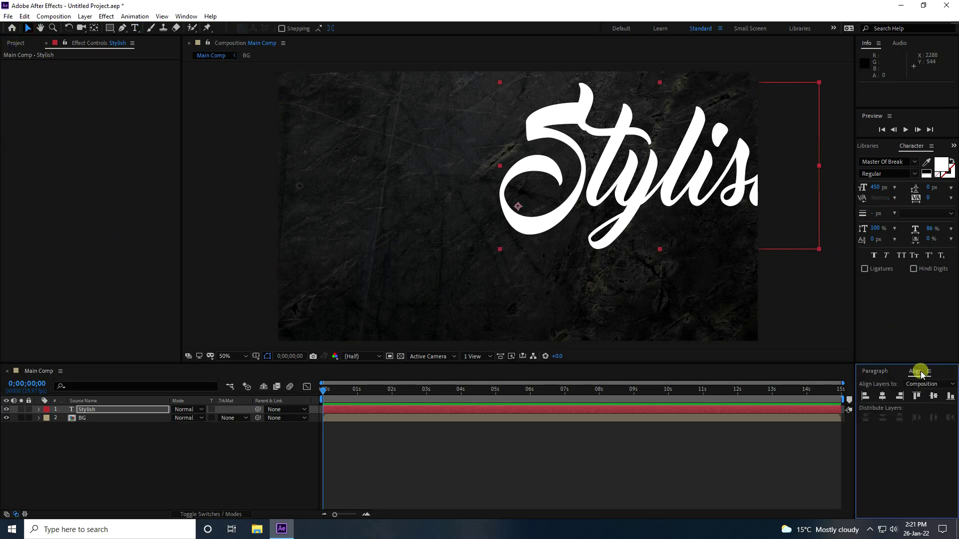
pyautogui.click(883, 396)
pyautogui.click(932, 397)
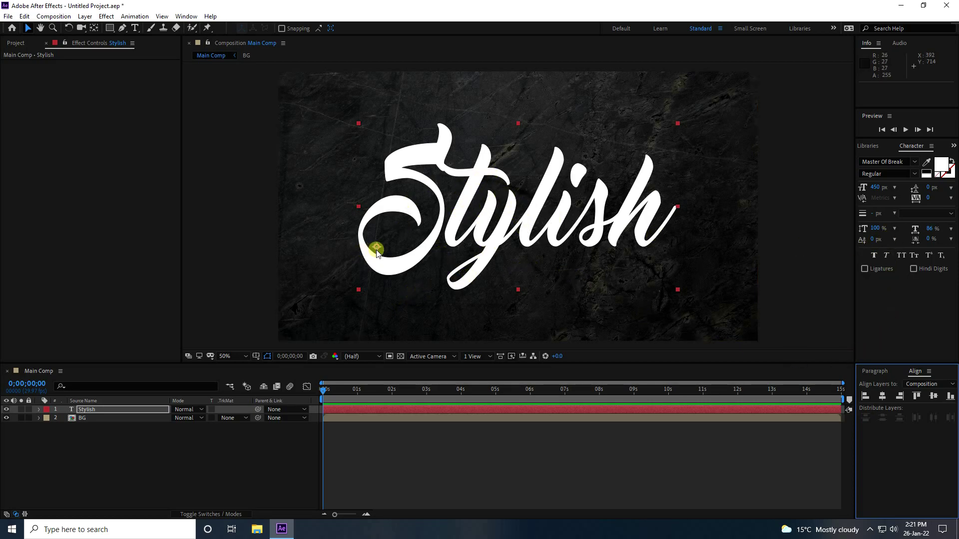
pyautogui.click(394, 248)
pyautogui.hotkey('ctrl', 'alt', 'Home')
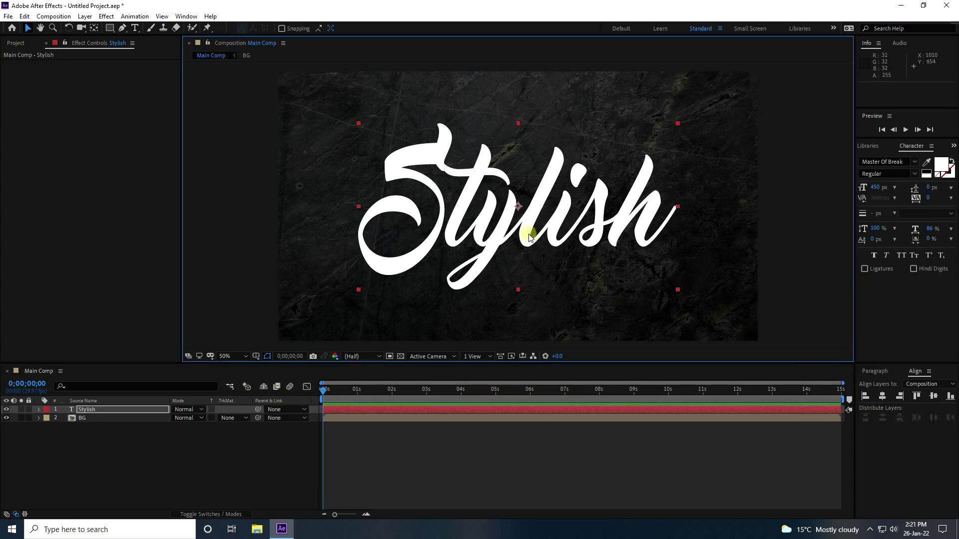
pyautogui.click(883, 397)
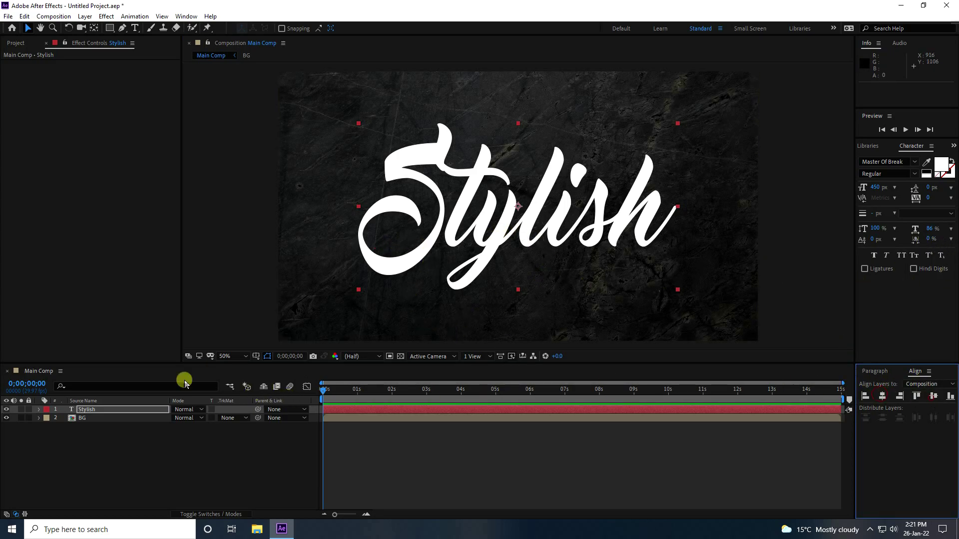
# Rotate the Stylish text layer to -15°
pyautogui.click(99, 409)
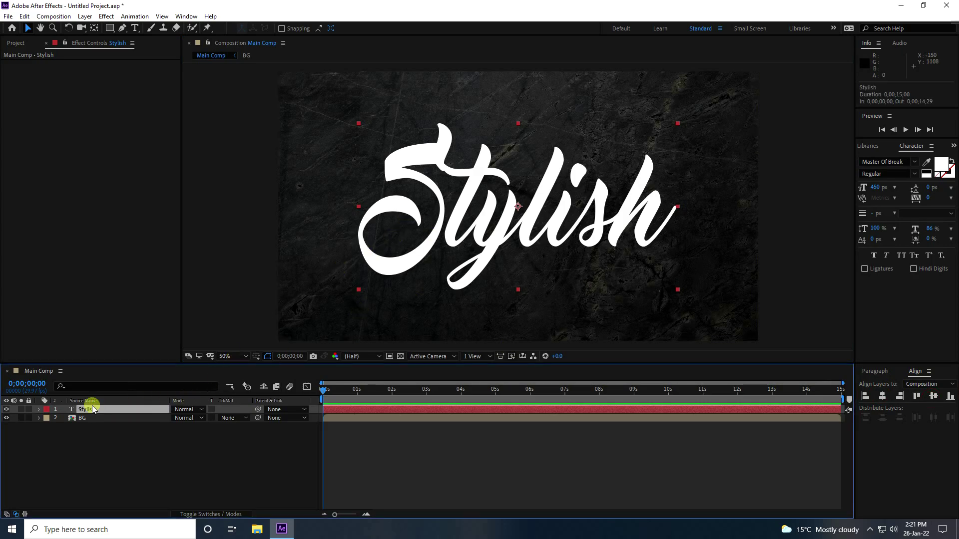
pyautogui.press('r')
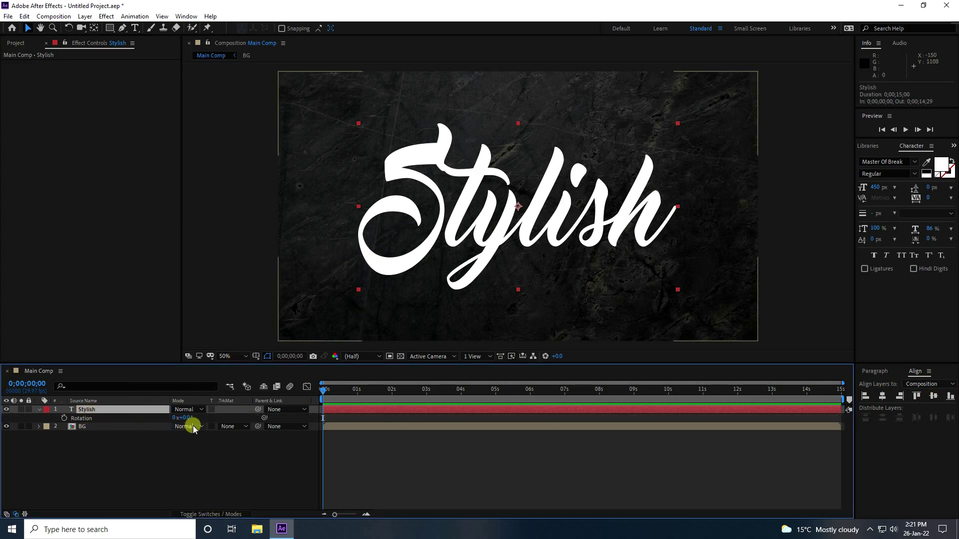
pyautogui.moveTo(190, 419)
pyautogui.mouseDown()
pyautogui.moveTo(198, 418)
pyautogui.moveTo(185, 419)
pyautogui.moveTo(186, 429)
pyautogui.moveTo(182, 419)
pyautogui.mouseUp()
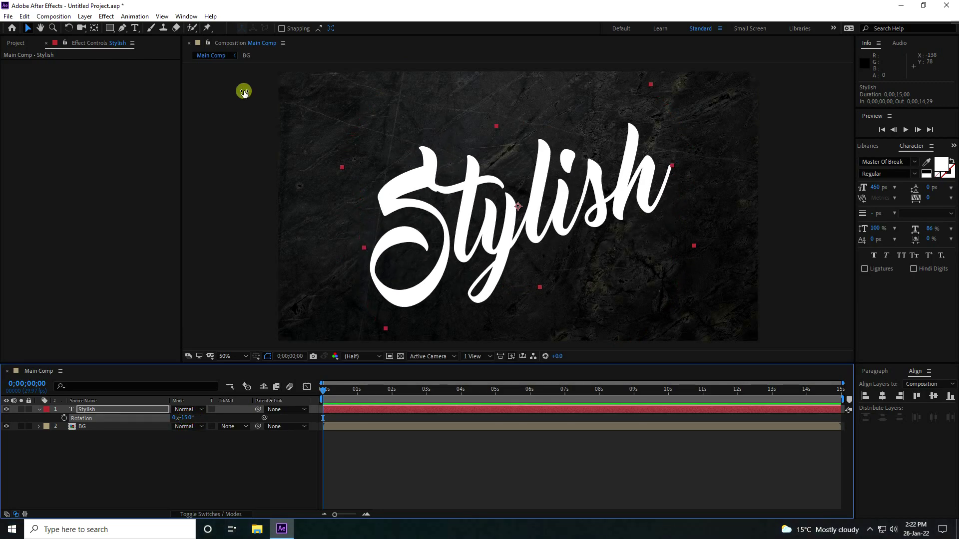
# Pre-compose the Stylish text layer as TEXT, moving all attributes into the new composition
pyautogui.click(38, 410)
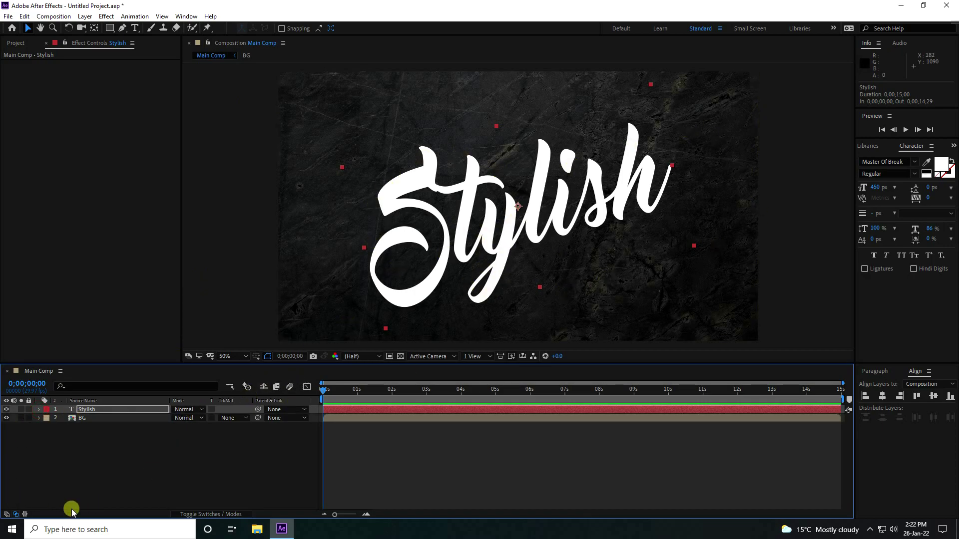
pyautogui.rightClick(94, 409)
pyautogui.click(129, 365)
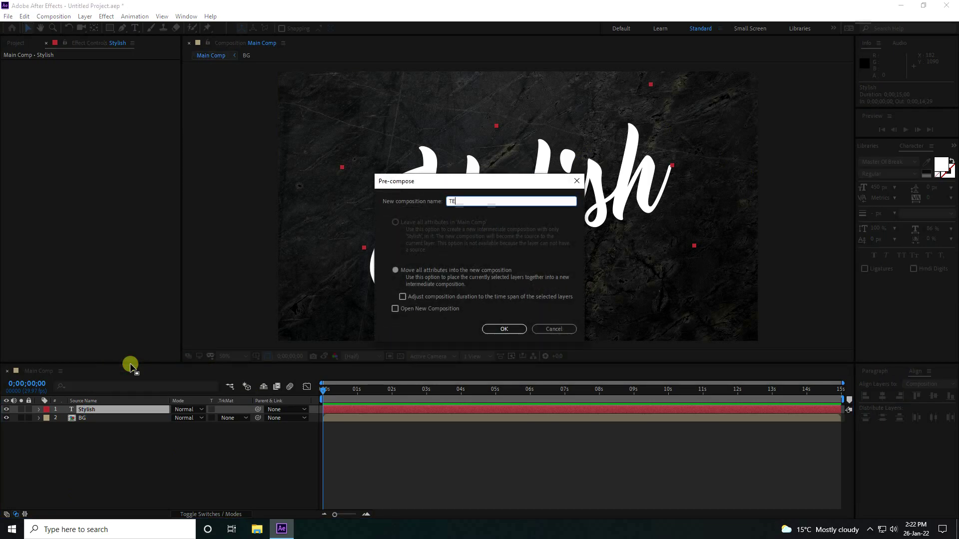
pyautogui.click(499, 331)
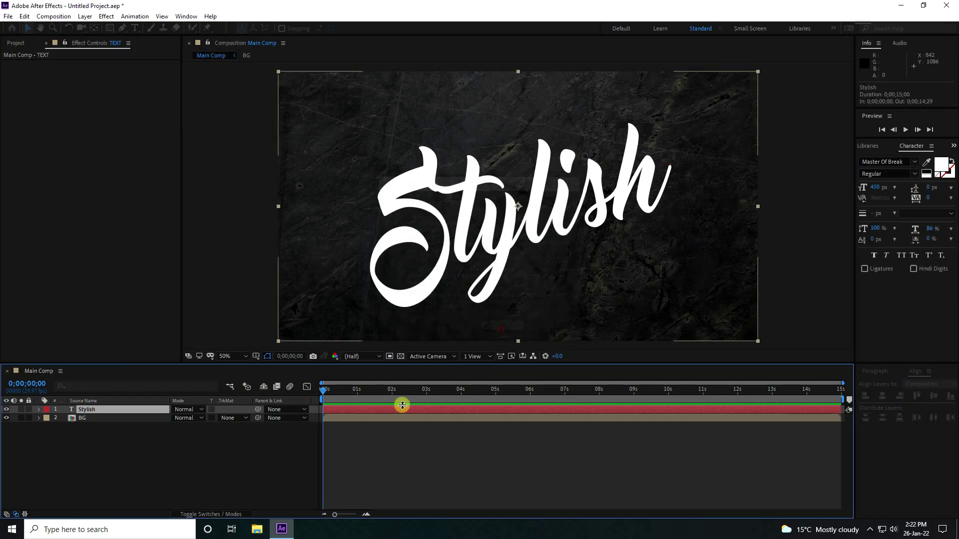
# Create a black 1920 x 1080 px solid layer named MAP in Main Comp
pyautogui.rightClick(140, 459)
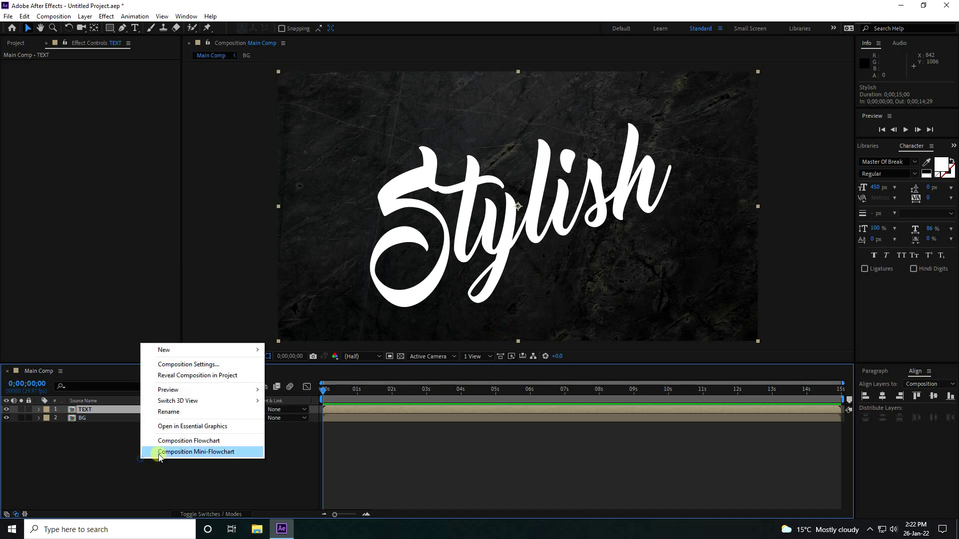
pyautogui.moveTo(252, 350)
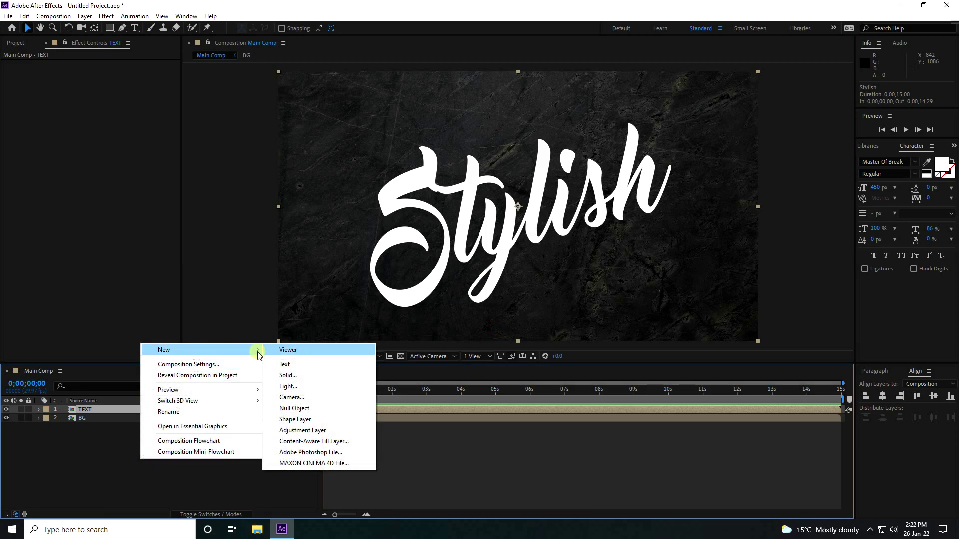
pyautogui.click(299, 375)
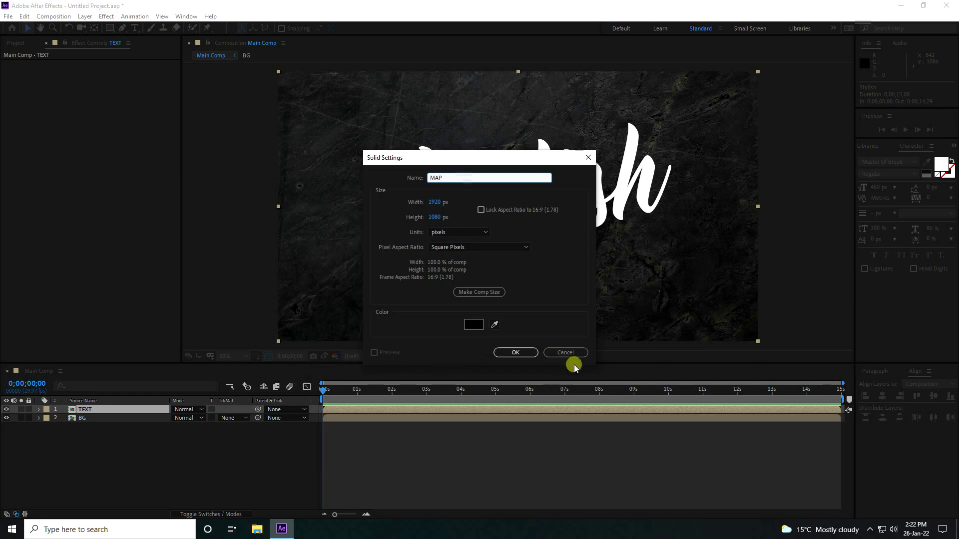
pyautogui.click(522, 351)
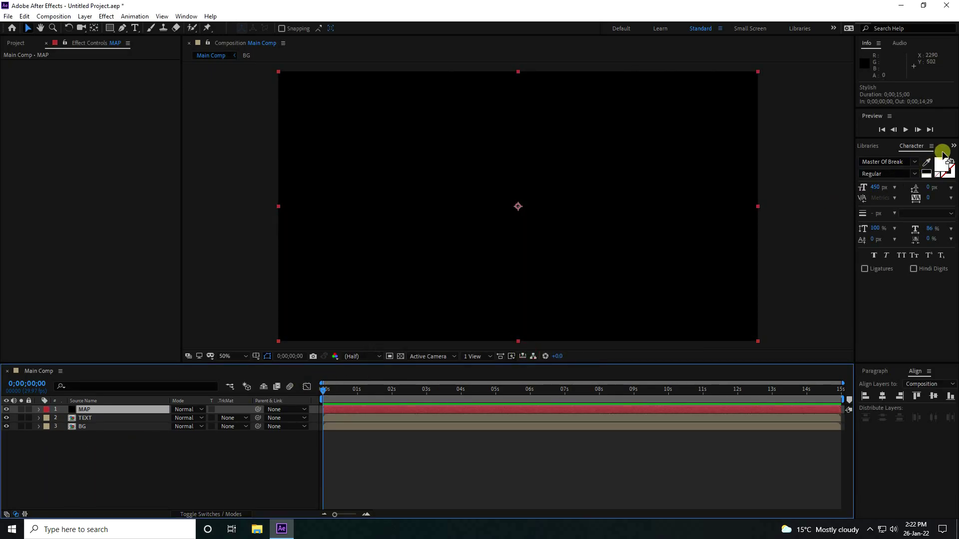
# Find the Fractal Noise effect and apply it to the MAP layer
pyautogui.click(954, 145)
pyautogui.click(906, 156)
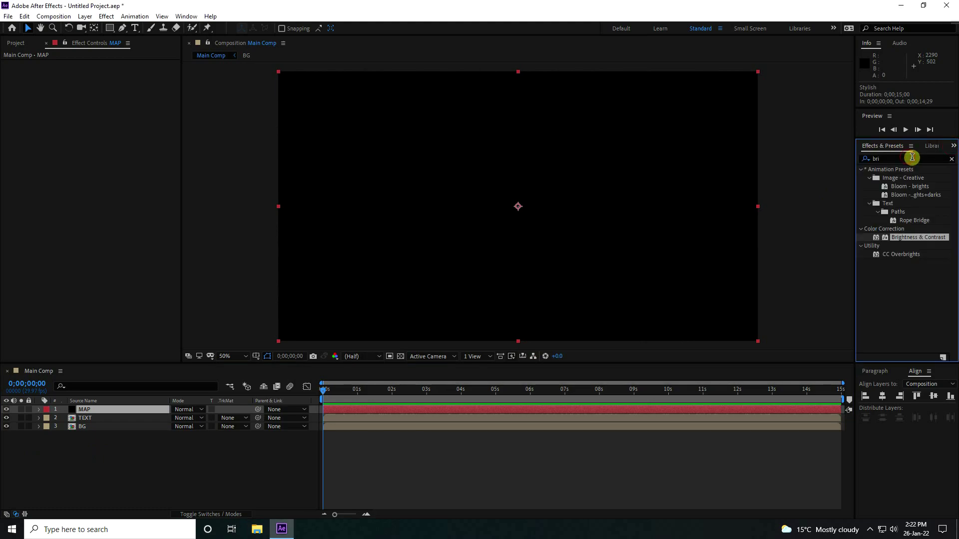
pyautogui.click(912, 157)
pyautogui.write('frac')
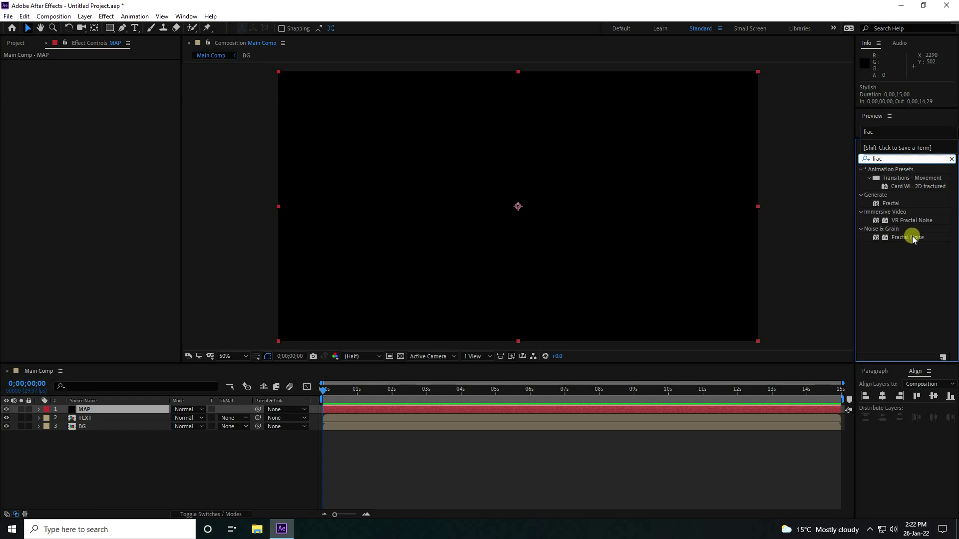
pyautogui.moveTo(912, 239); pyautogui.dragTo(116, 409)
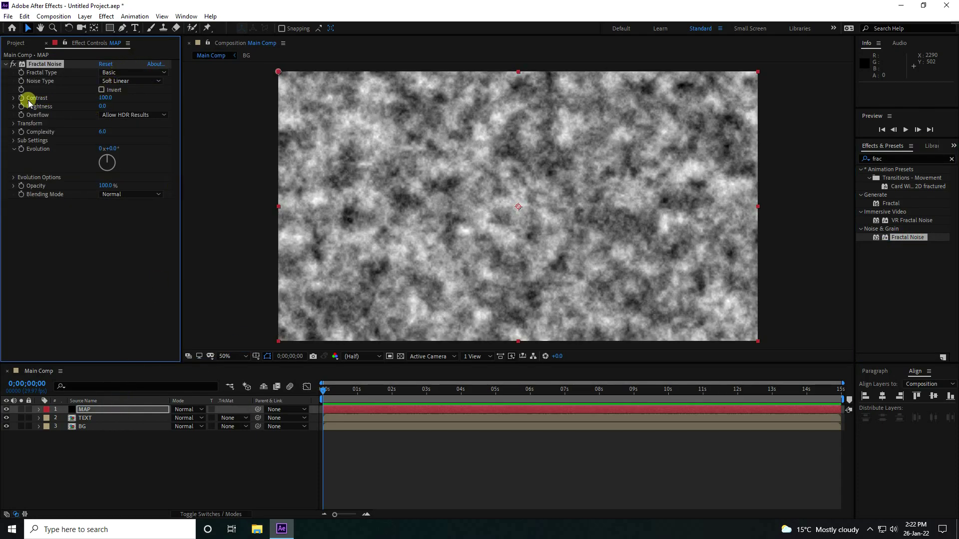
# Set the Fractal Noise contrast to 75, brightness to -5 and complexity to 1 on the MAP layer
pyautogui.click(104, 98)
pyautogui.write('75')
pyautogui.press('Tab')
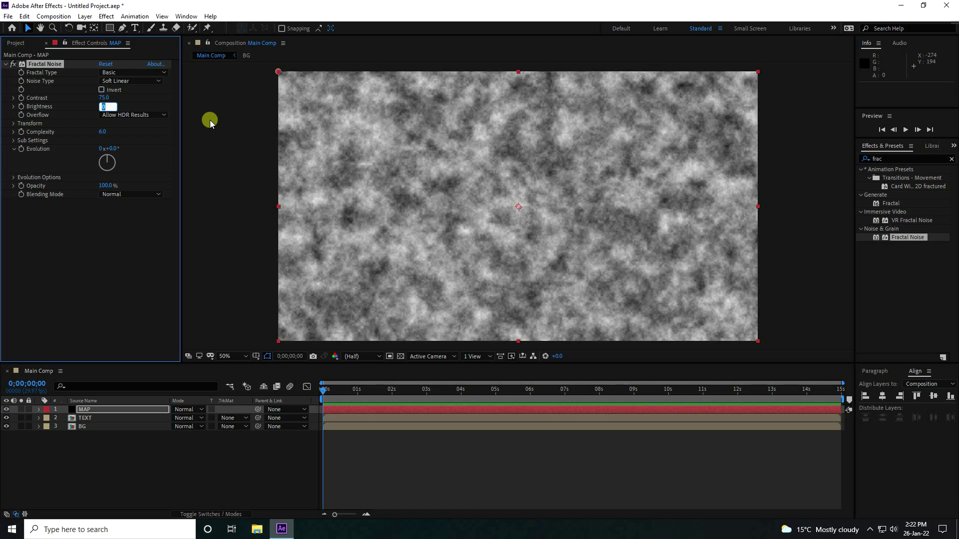
pyautogui.write('-5')
pyautogui.press('Return')
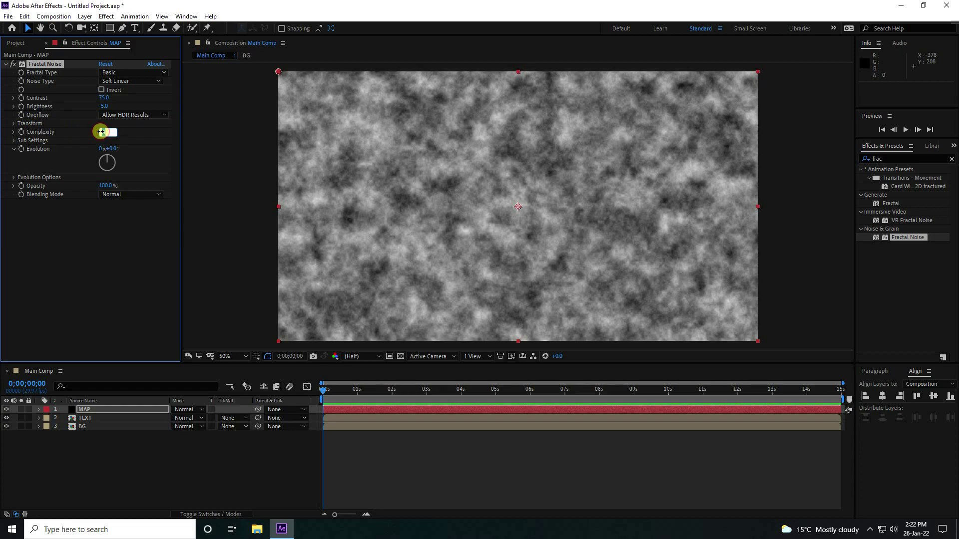
pyautogui.moveTo(100, 131); pyautogui.dragTo(75, 131)
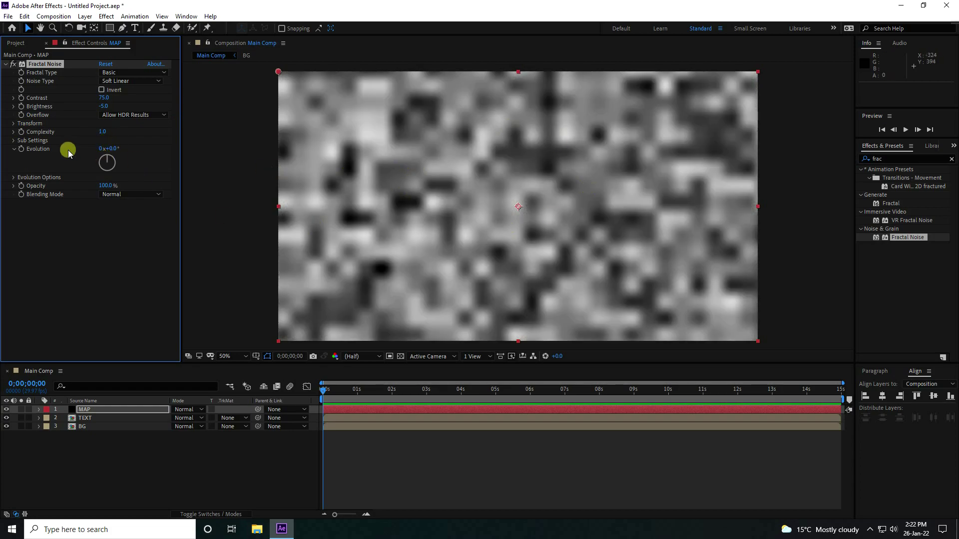
# Turn off Uniform Scaling in the Fractal Noise transform settings and set Scale Height to 600
pyautogui.click(15, 123)
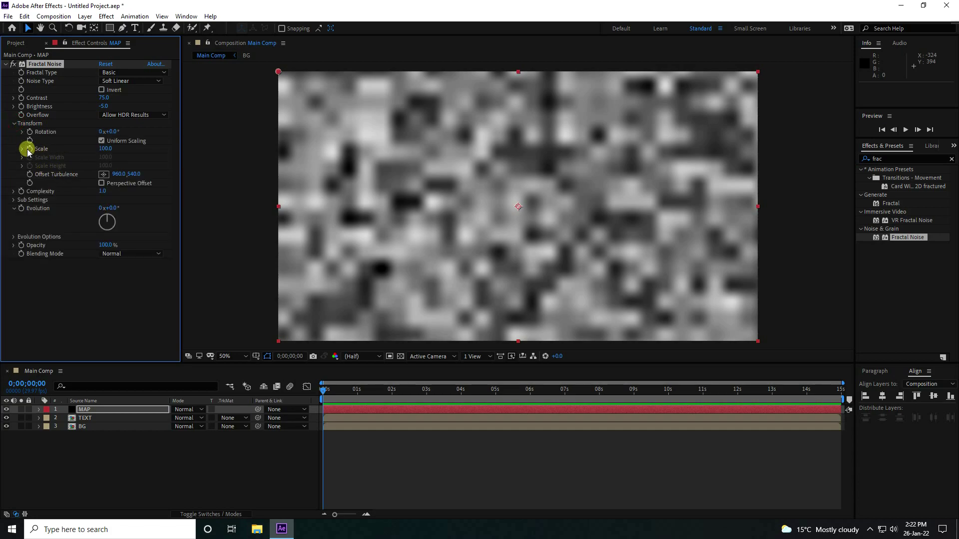
pyautogui.click(102, 141)
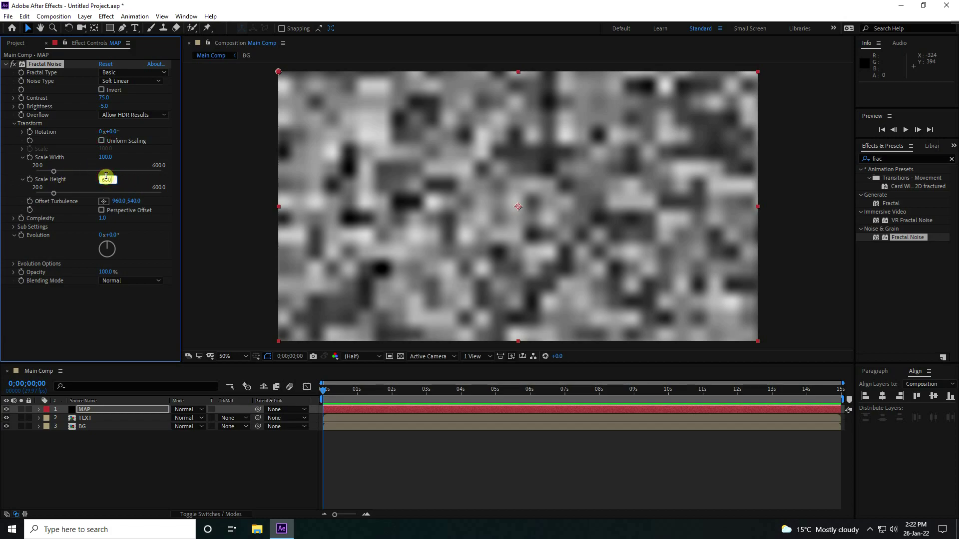
pyautogui.write('600')
pyautogui.press('Return')
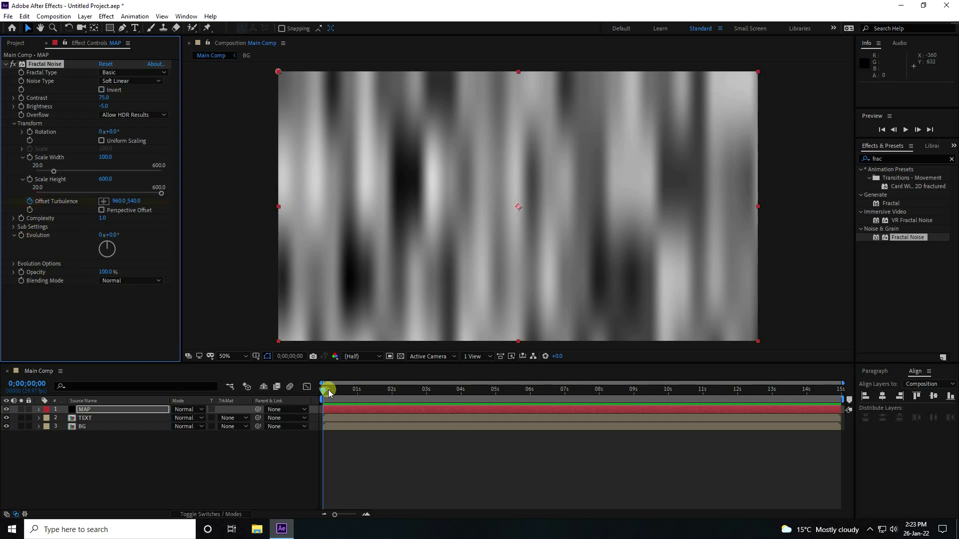
# Animate the noise's Offset Turbulence from its keyframe at the start to 3000, 540 at 0;00;14;29
pyautogui.moveTo(329, 389); pyautogui.dragTo(896, 405)
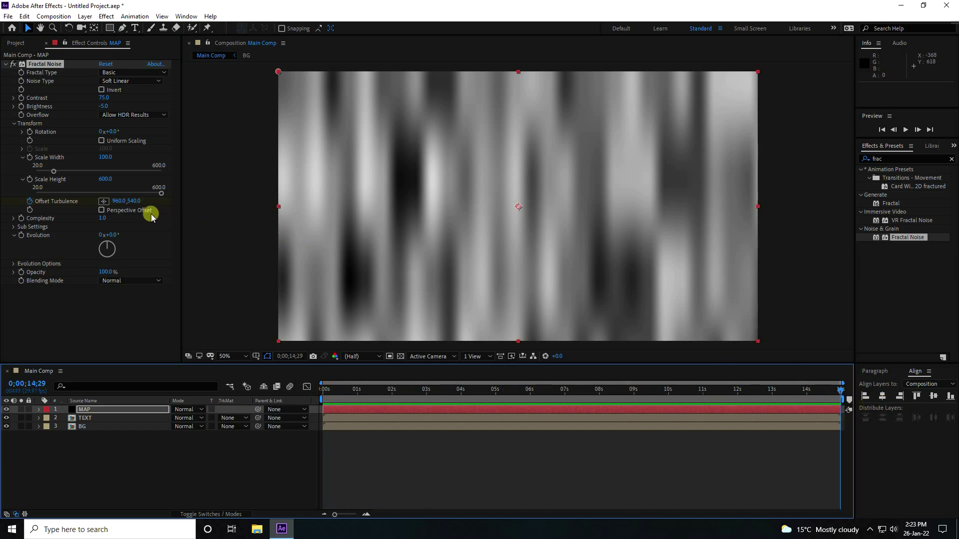
pyautogui.click(119, 202)
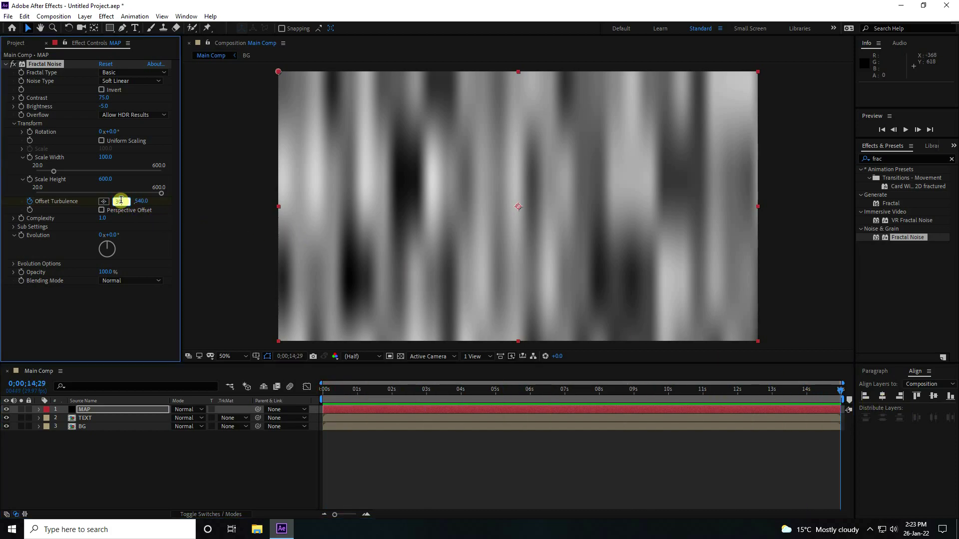
pyautogui.write('3000')
pyautogui.press('Return')
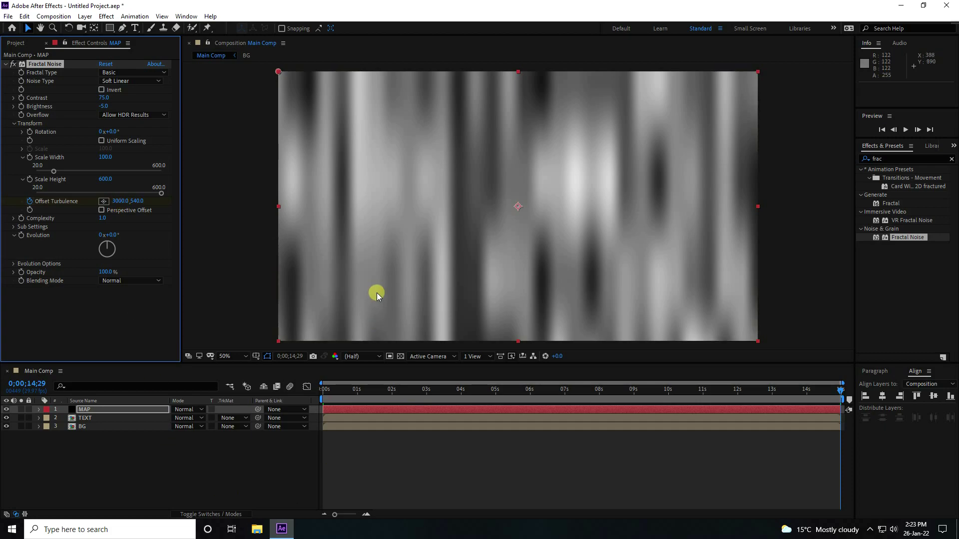
# Preview the moving fractal noise animation from the start of Main Comp
pyautogui.press('space')
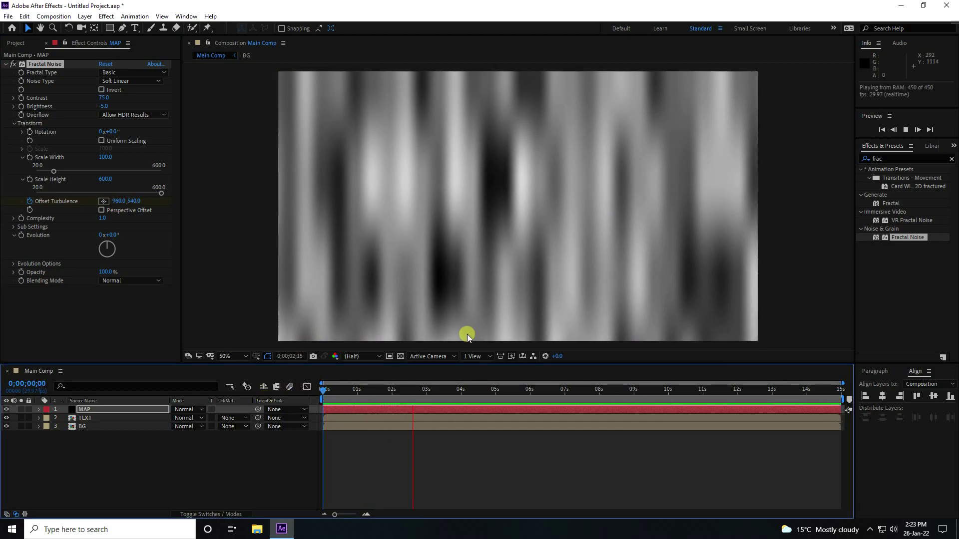
pyautogui.click(463, 389)
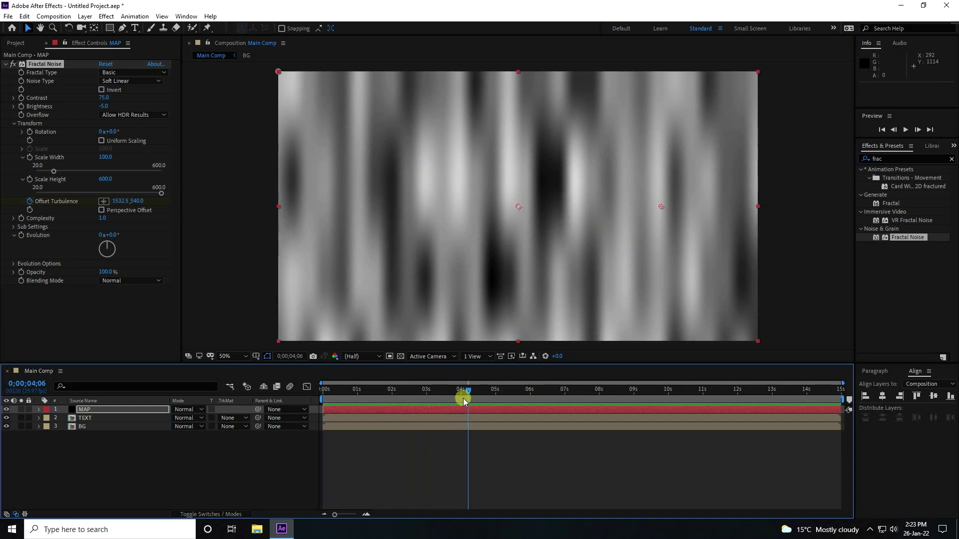
pyautogui.press('space')
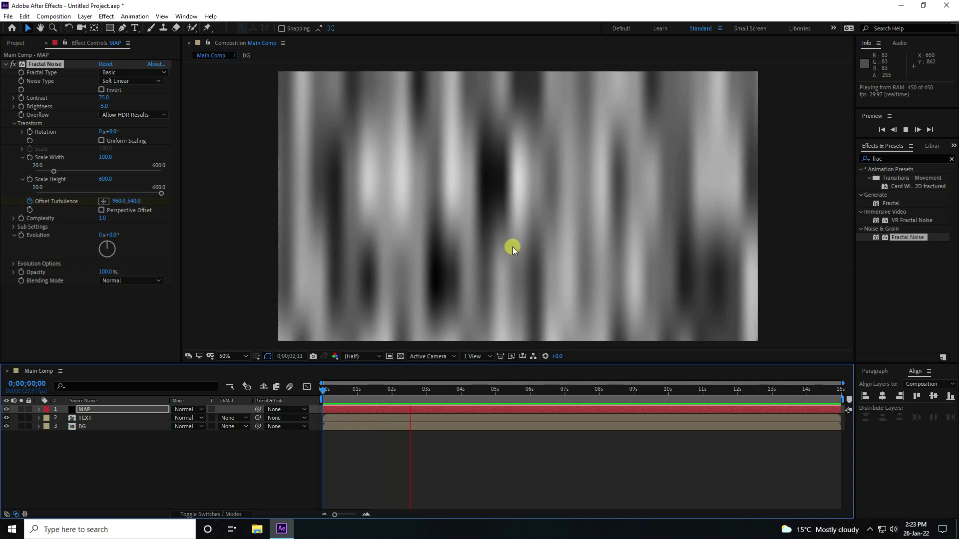
# Move the MAP layer below TEXT and set its track matte to Alpha Matte "TEXT"
pyautogui.moveTo(407, 390); pyautogui.dragTo(97, 424)
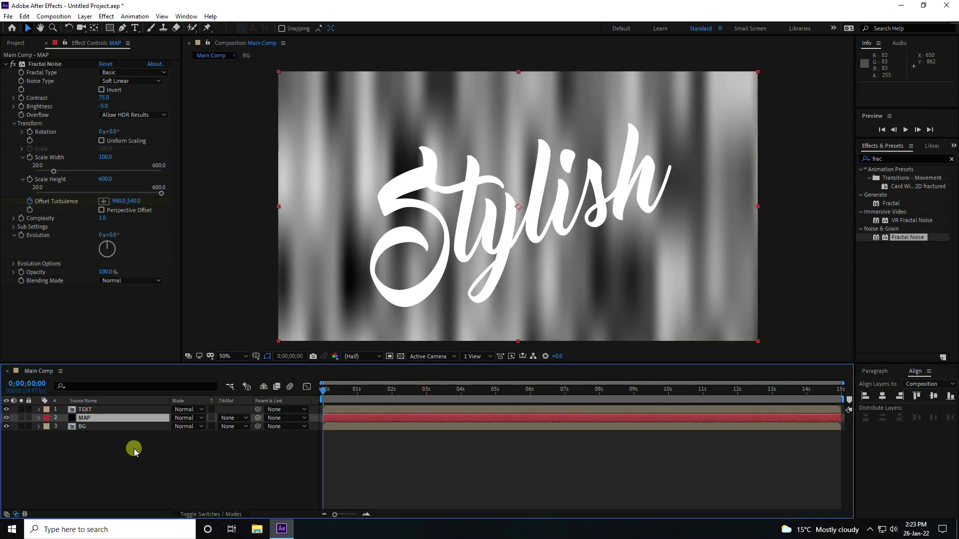
pyautogui.click(238, 419)
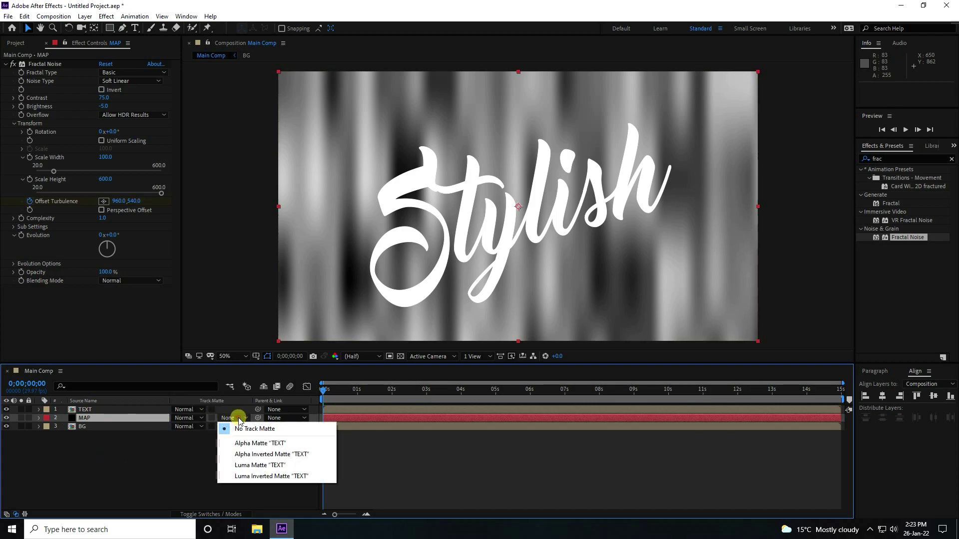
pyautogui.click(265, 444)
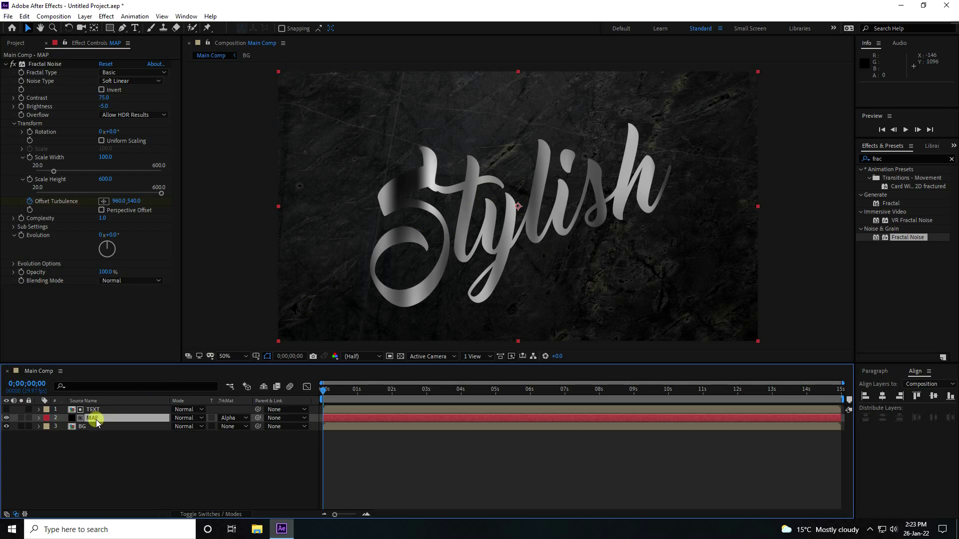
# Find the CC Glass effect and apply it to the MAP layer
pyautogui.doubleClick(880, 159)
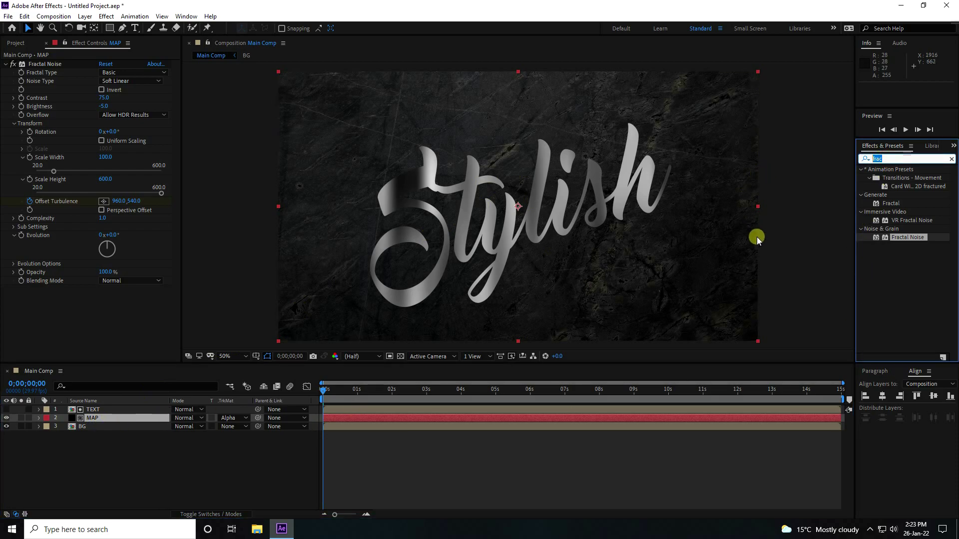
pyautogui.write('cc gl')
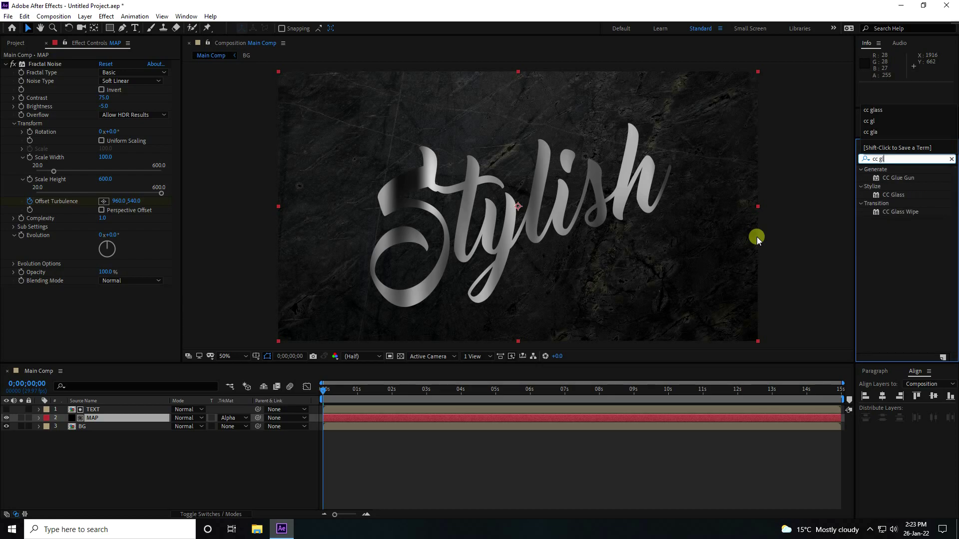
pyautogui.click(895, 198)
pyautogui.moveTo(877, 194); pyautogui.dragTo(102, 421)
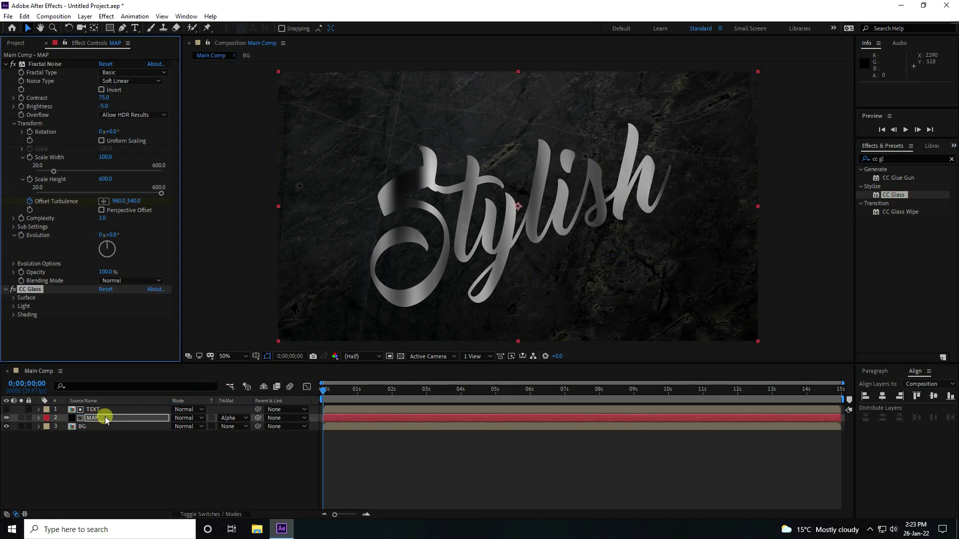
# Expand the Surface and Shading settings of CC Glass and set its Bump Map to the TEXT layer
pyautogui.click(5, 64)
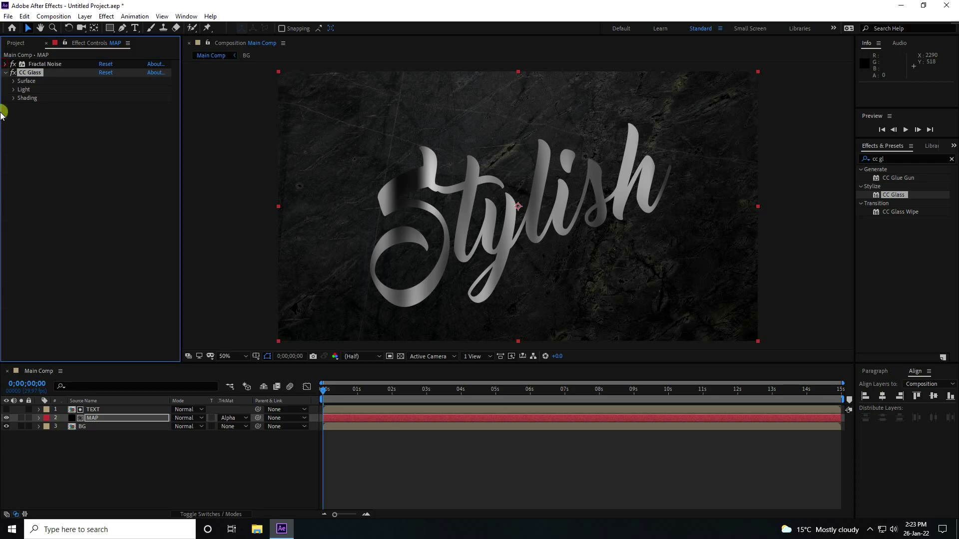
pyautogui.click(14, 81)
pyautogui.click(14, 140)
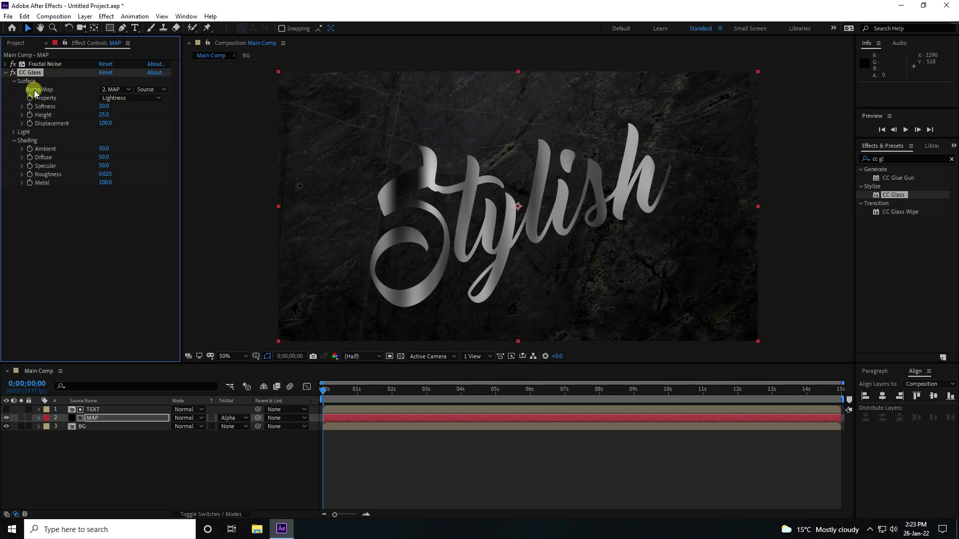
pyautogui.click(118, 89)
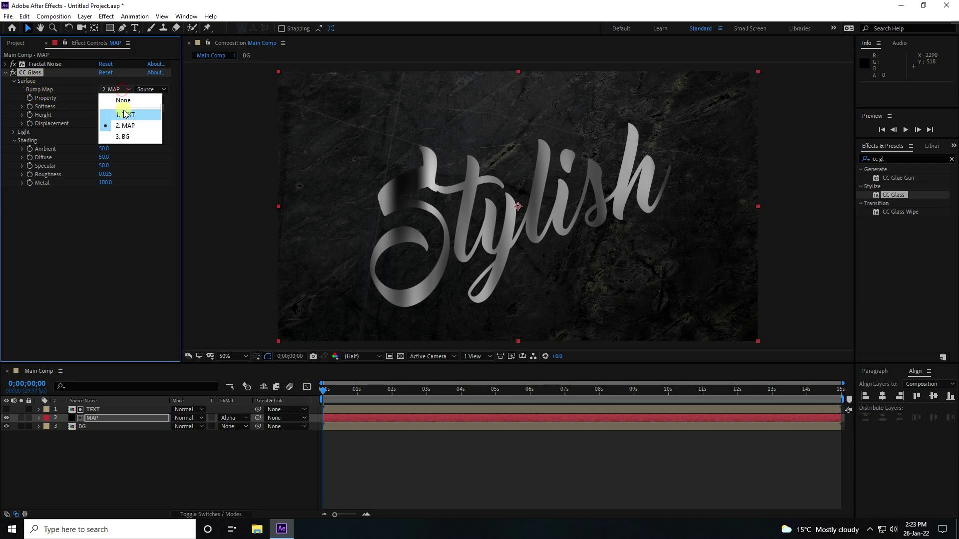
pyautogui.click(123, 110)
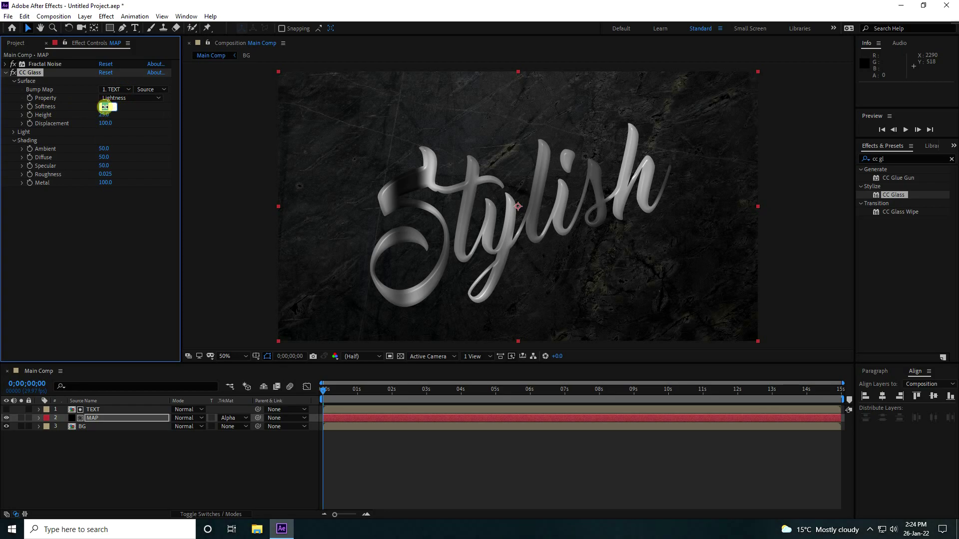
# Set the CC Glass Softness to 50, Height to 100 and Metal to 0
pyautogui.press('Tab')
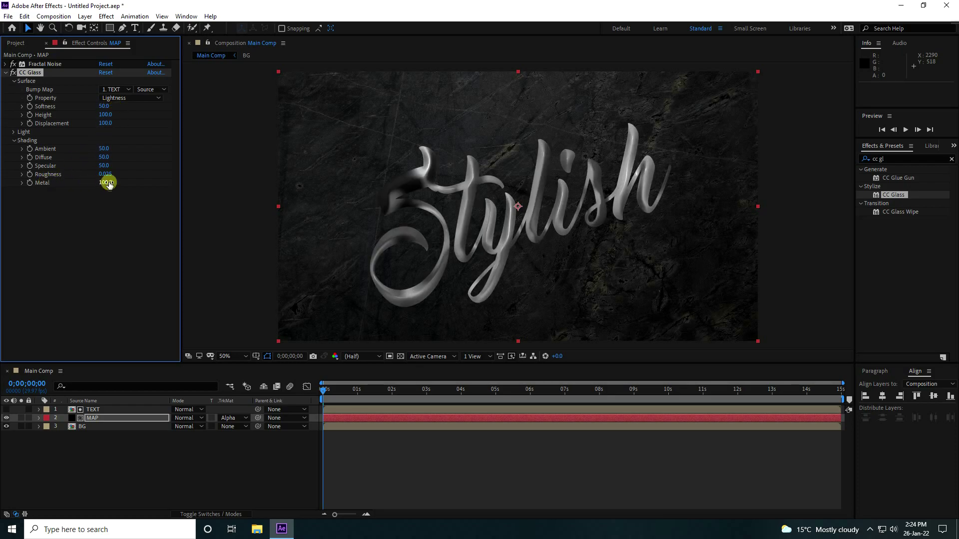
pyautogui.moveTo(105, 183); pyautogui.dragTo(32, 178)
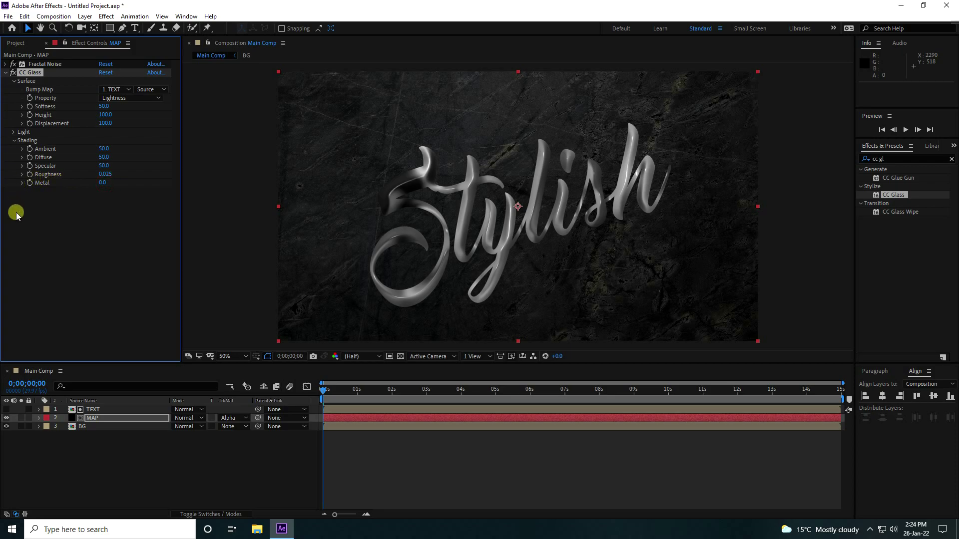
# Set the Surface Property of CC Glass to Alpha on the MAP layer
pyautogui.click(14, 132)
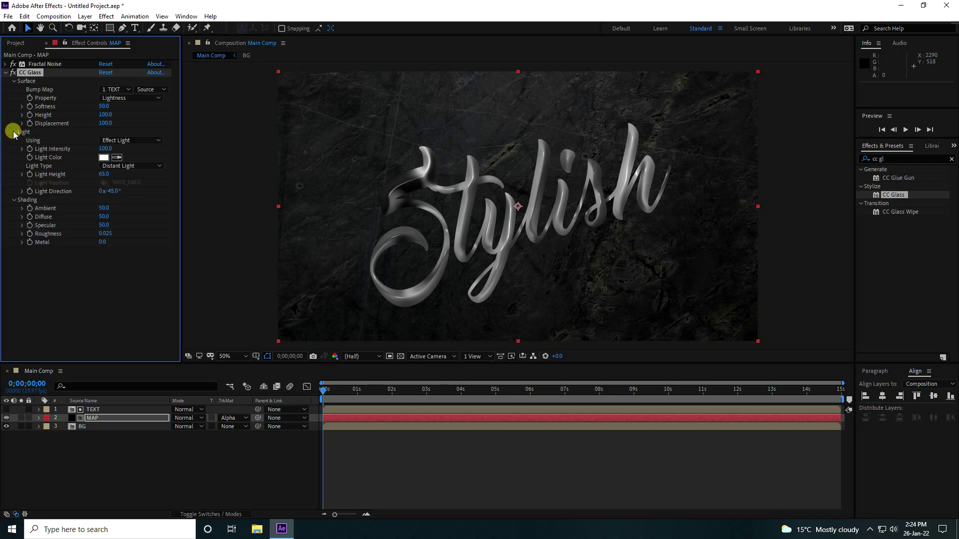
pyautogui.click(14, 133)
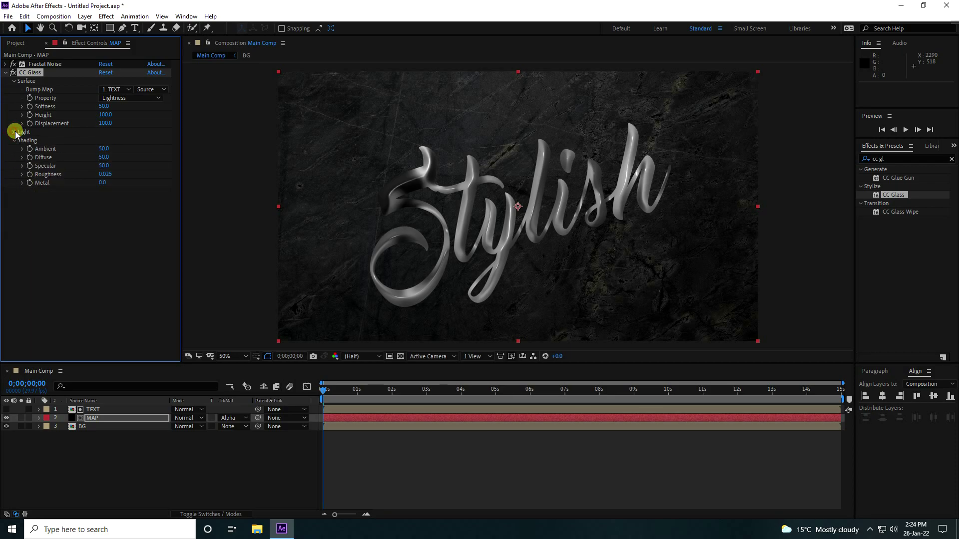
pyautogui.click(122, 98)
pyautogui.click(129, 143)
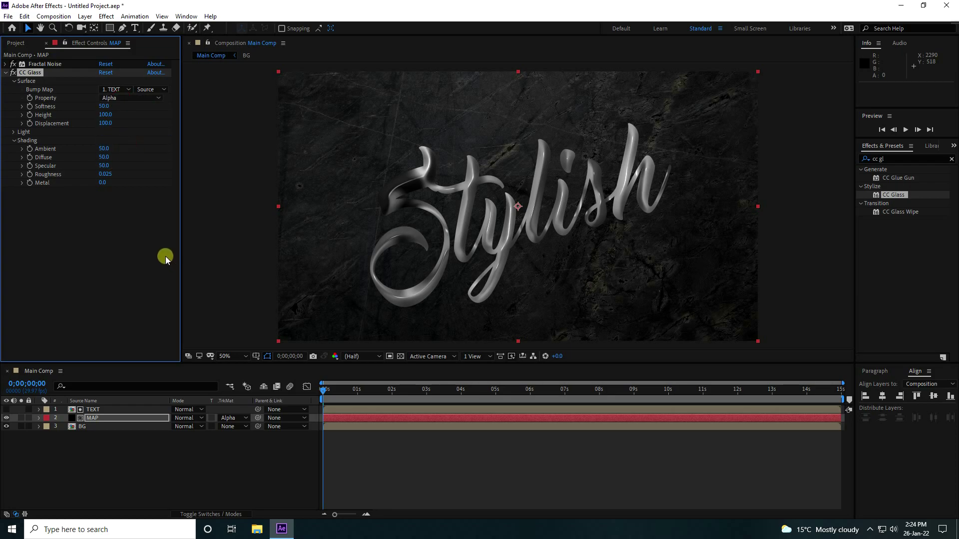
# Find the CC Blobbylize effect and apply it to the MAP layer after CC Glass
pyautogui.doubleClick(898, 160)
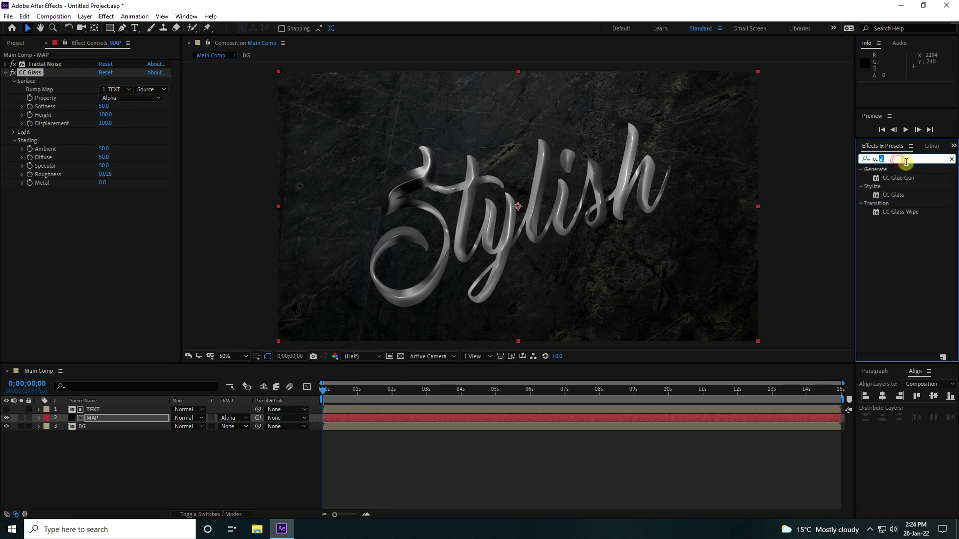
pyautogui.write('bl')
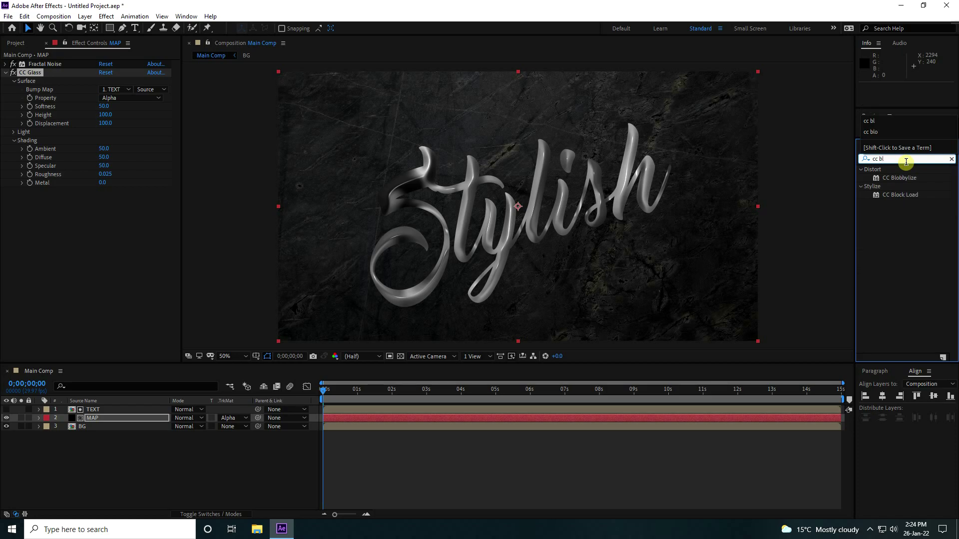
pyautogui.moveTo(901, 179); pyautogui.dragTo(72, 236)
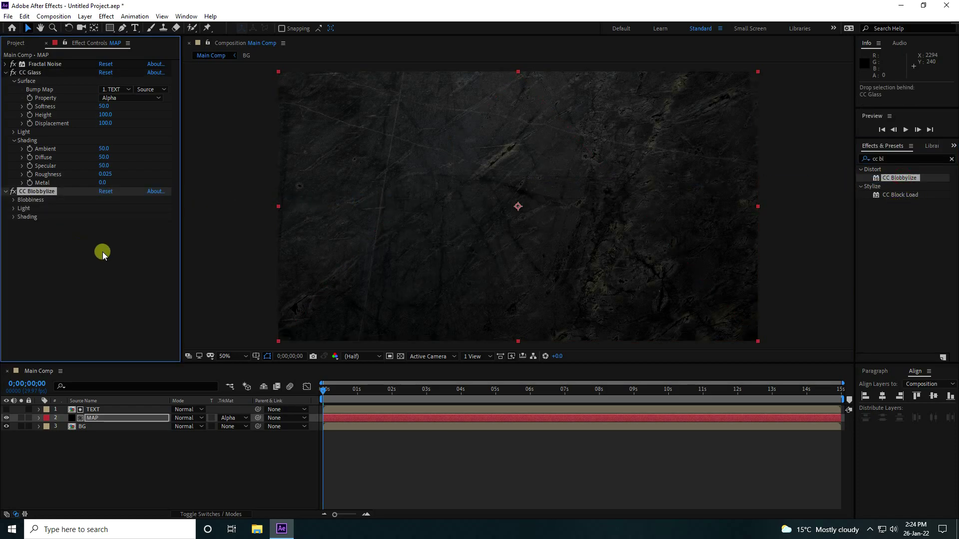
# Set the CC Blobbylize Blob Layer to TEXT and its Property to Alpha
pyautogui.click(20, 200)
pyautogui.click(111, 208)
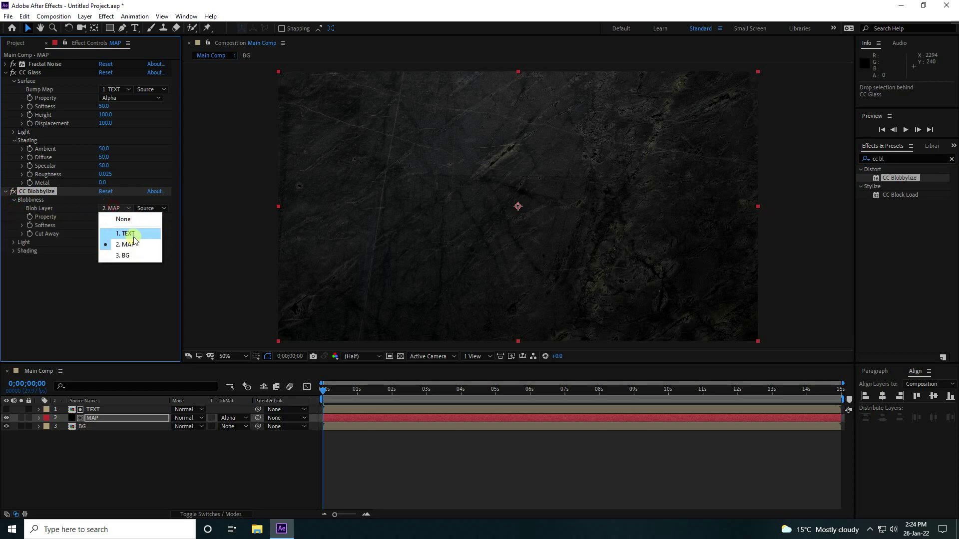
pyautogui.click(131, 234)
pyautogui.click(125, 217)
pyautogui.click(132, 261)
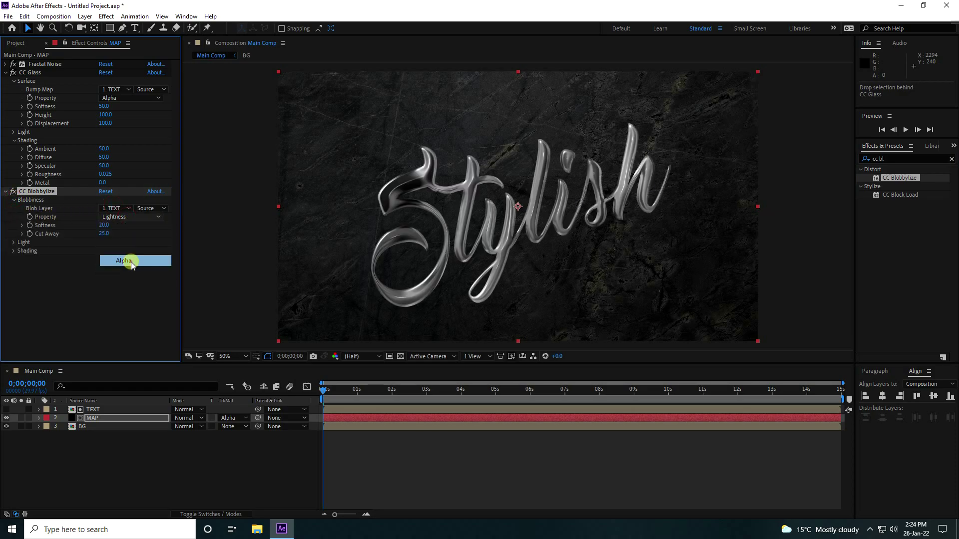
# Set the CC Blobbylize Softness to 50 and Cut Away to 0
pyautogui.click(13, 251)
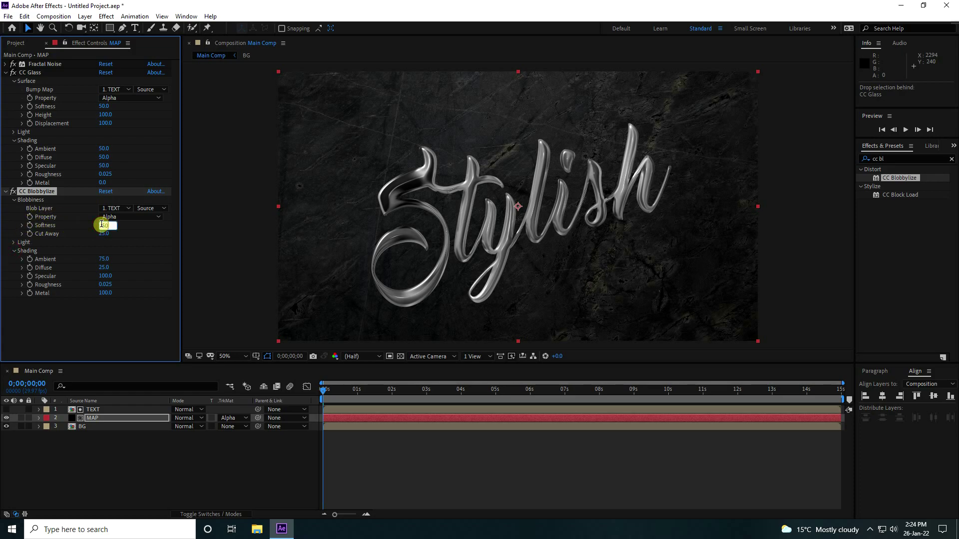
pyautogui.press('Tab')
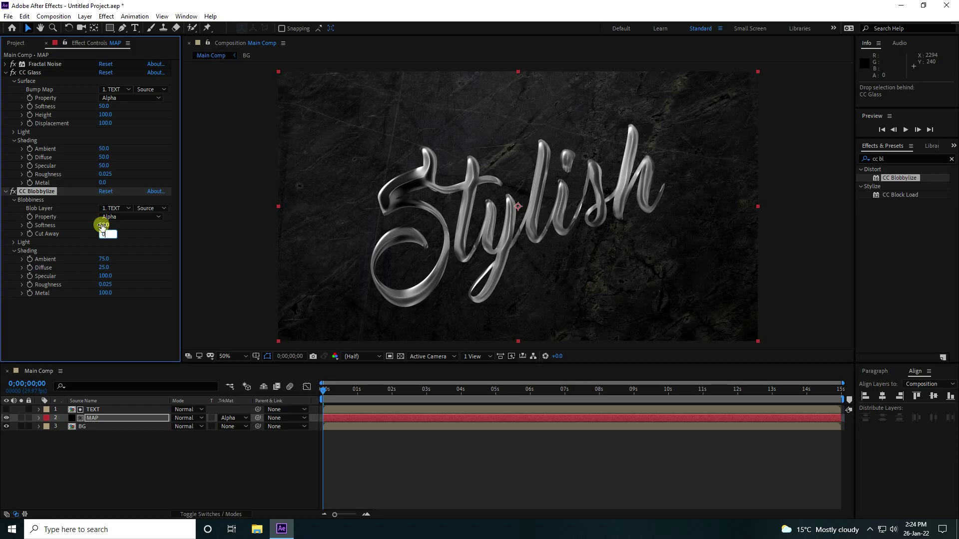
pyautogui.press('Return')
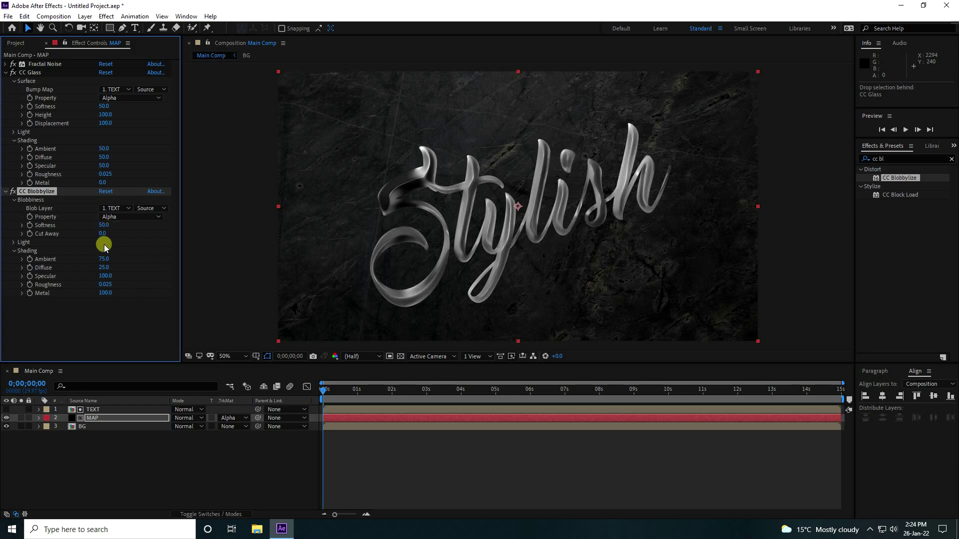
# Try a lower Metal value for CC Blobbylize and collapse its Shading and Blobbiness settings
pyautogui.moveTo(103, 293); pyautogui.dragTo(75, 295)
pyautogui.click(13, 252)
pyautogui.click(13, 200)
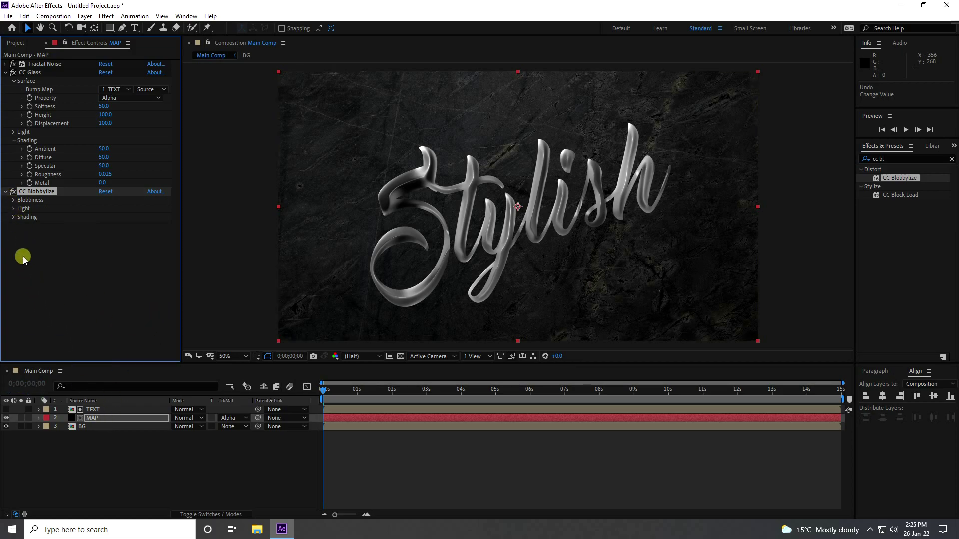
# Pre-compose the MAP layer as MAPPING, moving all attributes into the new composition
pyautogui.click(94, 419)
pyautogui.rightClick(95, 421)
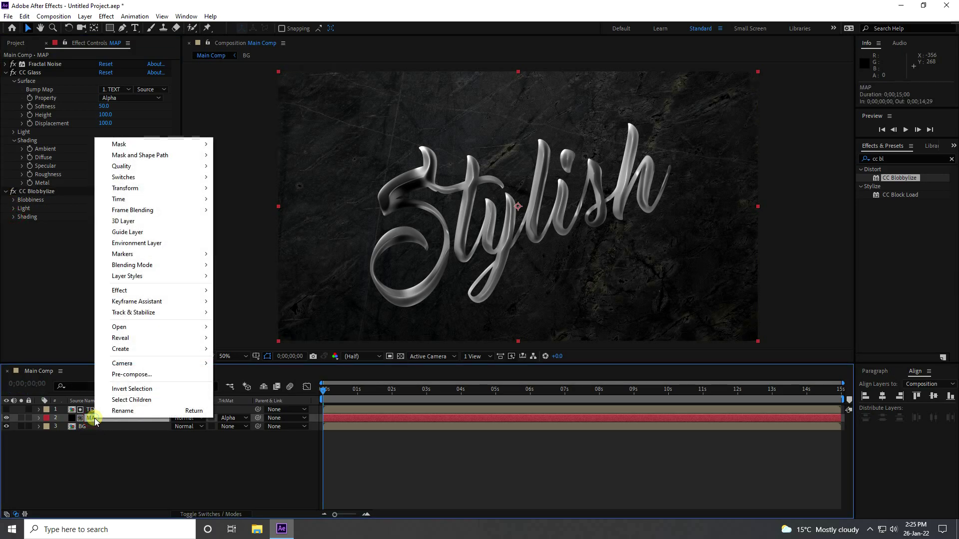
pyautogui.click(127, 376)
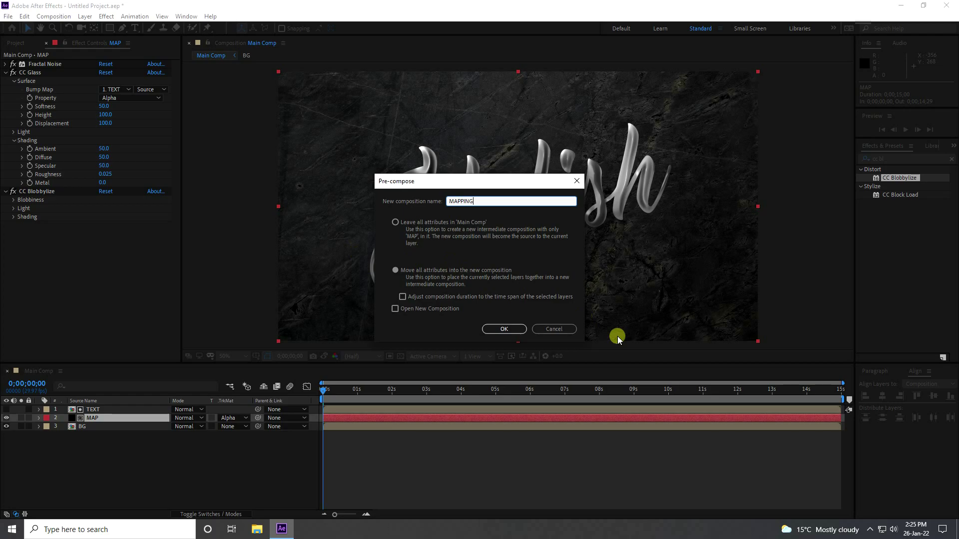
pyautogui.click(504, 329)
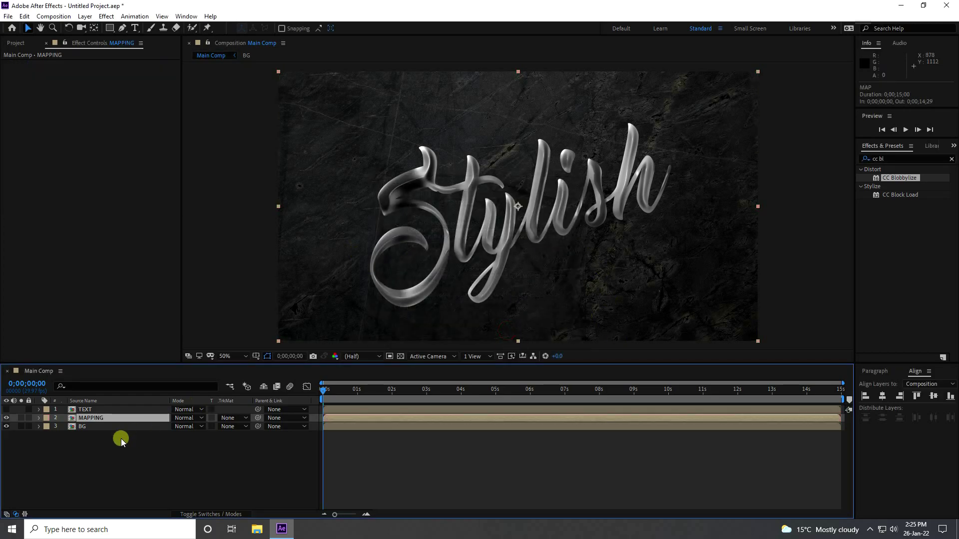
# Preview the animated metallic text and return the playhead to the start of the composition
pyautogui.press('space')
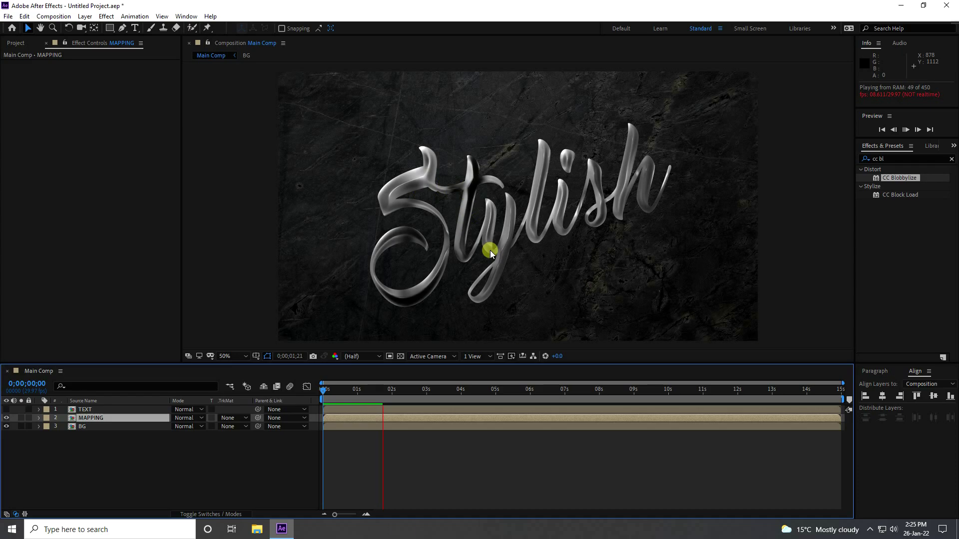
pyautogui.click(395, 415)
pyautogui.moveTo(388, 391); pyautogui.dragTo(312, 390)
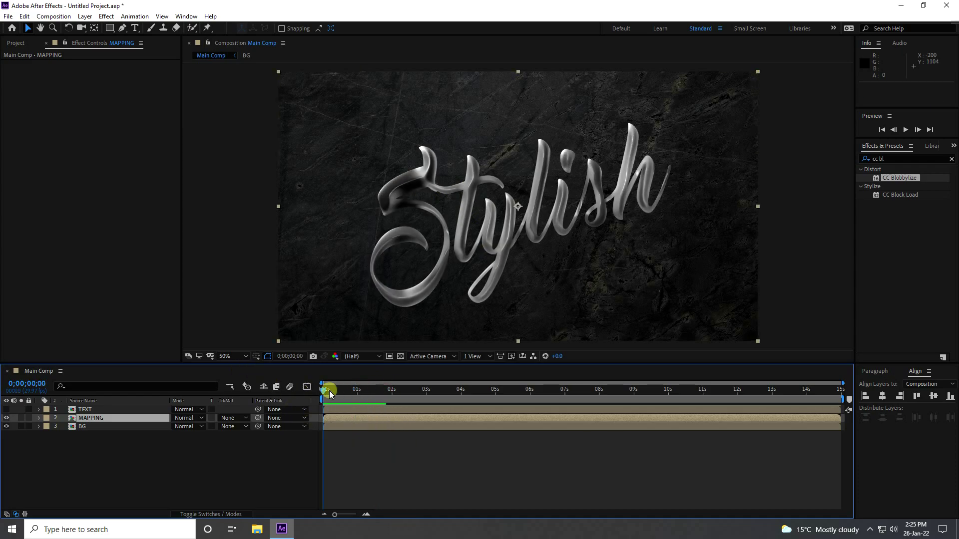
# Add the TEXT composition from the project to Main Comp, between the MAPPING and BG layers
pyautogui.click(17, 44)
pyautogui.click(32, 182)
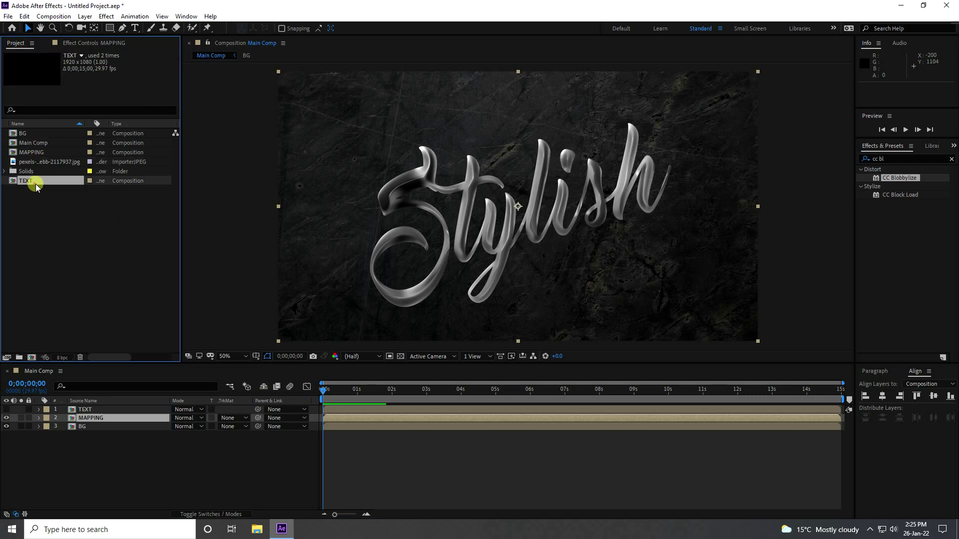
pyautogui.moveTo(29, 184); pyautogui.dragTo(90, 428)
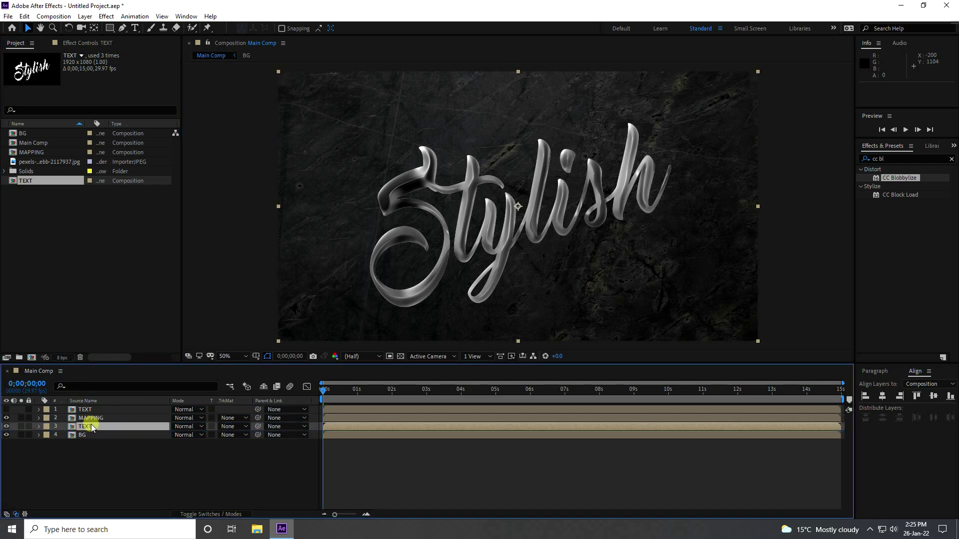
# Rename the newly added TEXT layer below MAPPING as TEXT COLOR
pyautogui.rightClick(95, 429)
pyautogui.click(102, 430)
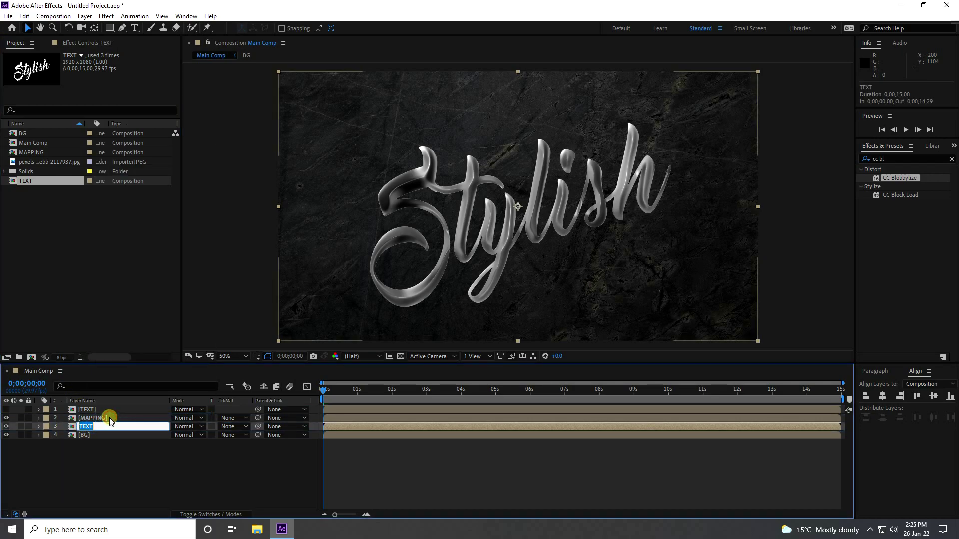
pyautogui.write('COLOR')
pyautogui.click(170, 460)
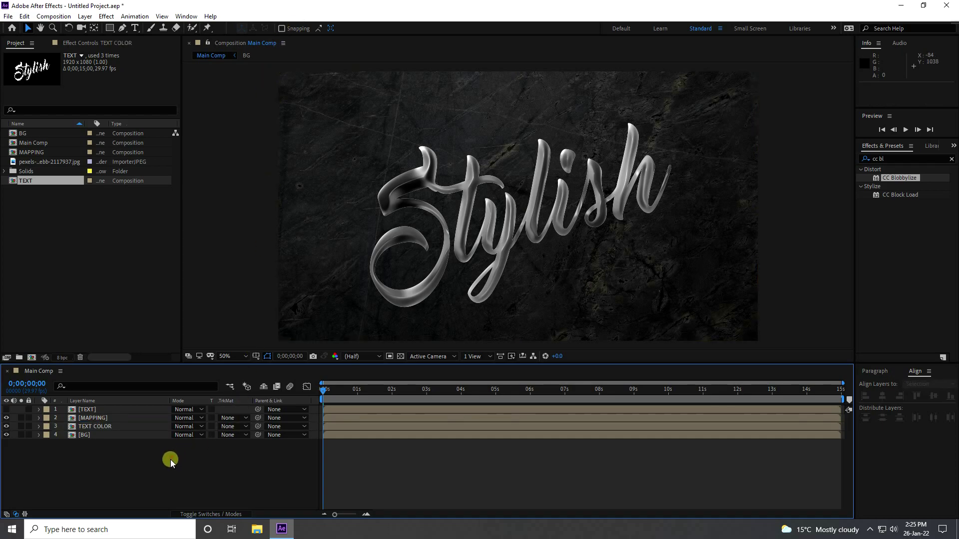
# Solo the TEXT COLOR layer and apply the Gradient Ramp effect to it
pyautogui.click(103, 431)
pyautogui.click(21, 427)
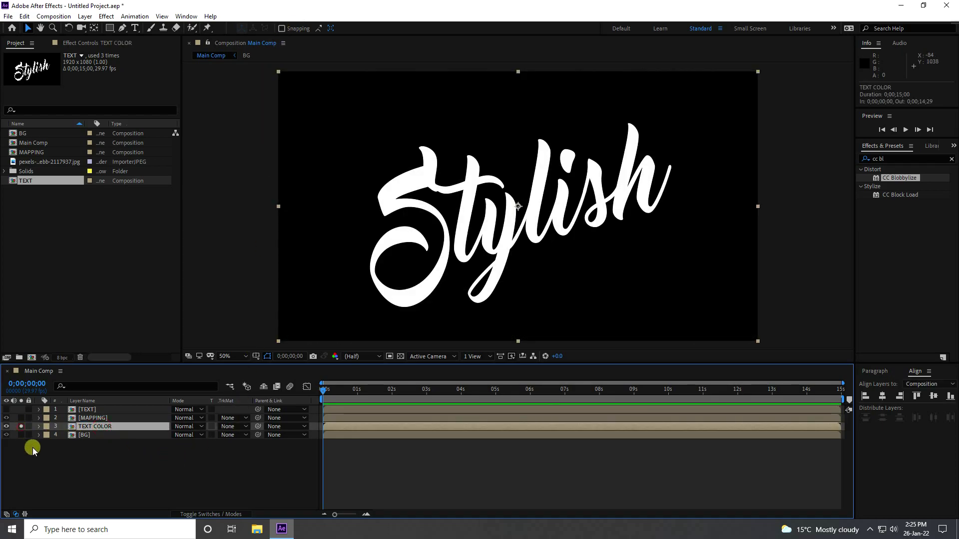
pyautogui.click(890, 158)
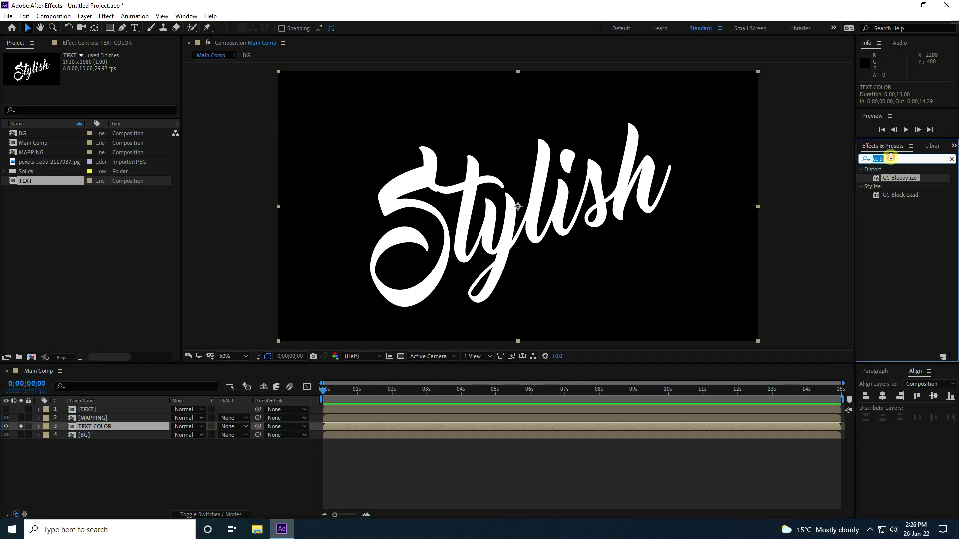
pyautogui.write('ramp')
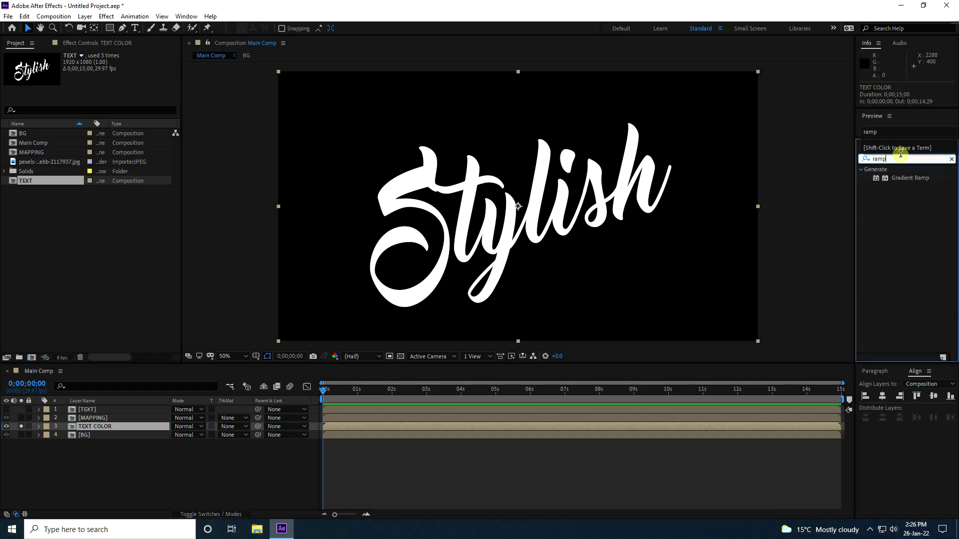
pyautogui.click(912, 178)
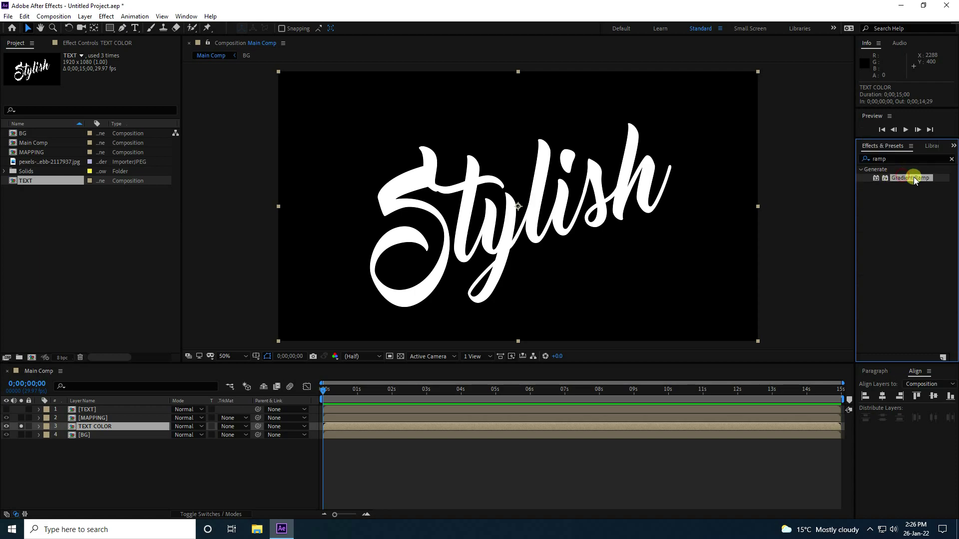
pyautogui.moveTo(914, 181); pyautogui.dragTo(97, 426)
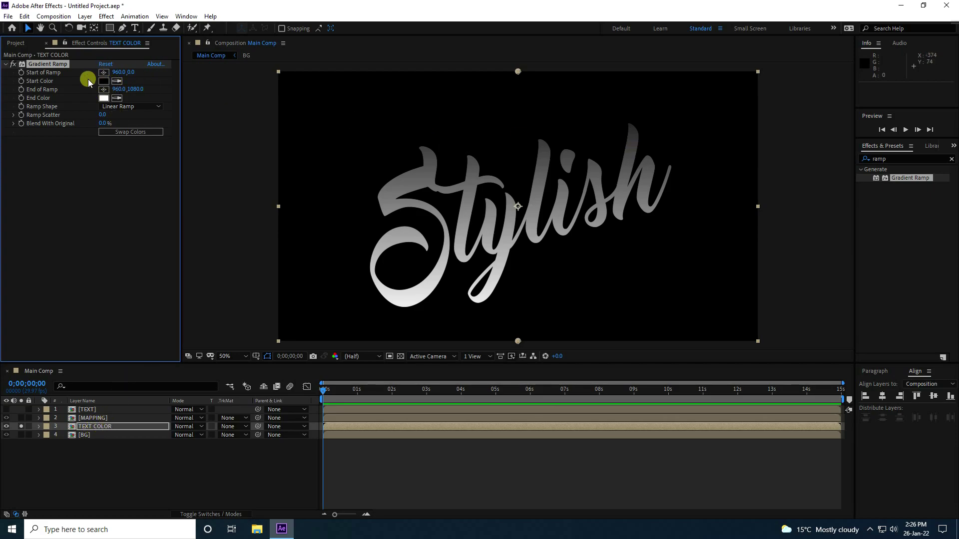
# Set the Gradient Ramp Start Color to a fully saturated, bright blue with a hue of 216°
pyautogui.click(104, 82)
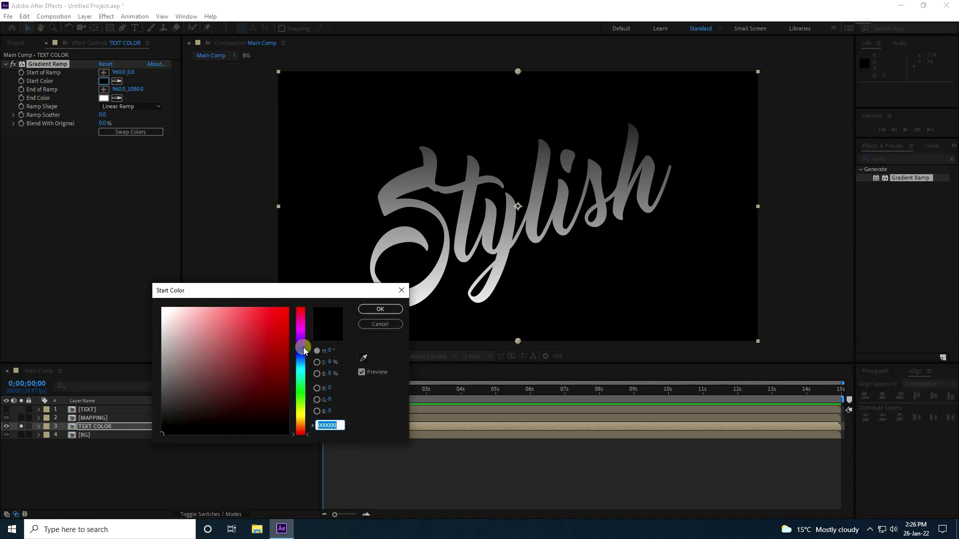
pyautogui.moveTo(304, 347); pyautogui.dragTo(302, 357)
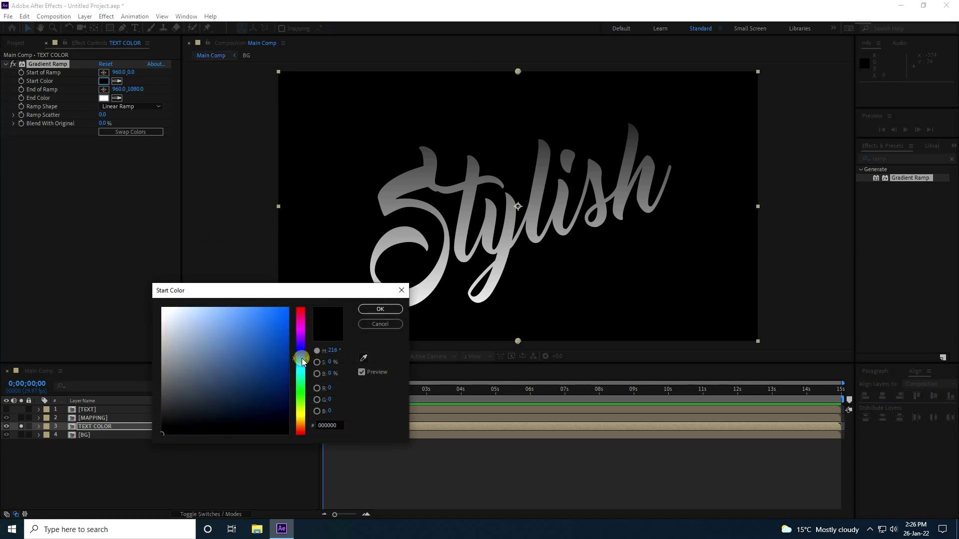
pyautogui.click(288, 309)
pyautogui.click(375, 309)
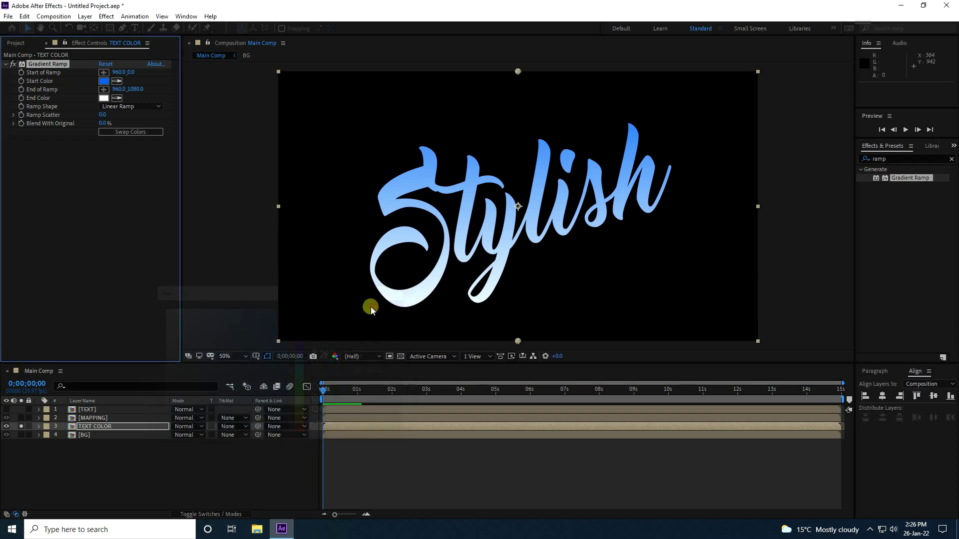
# Set the Gradient Ramp End Color to pure red, FF0000
pyautogui.click(102, 98)
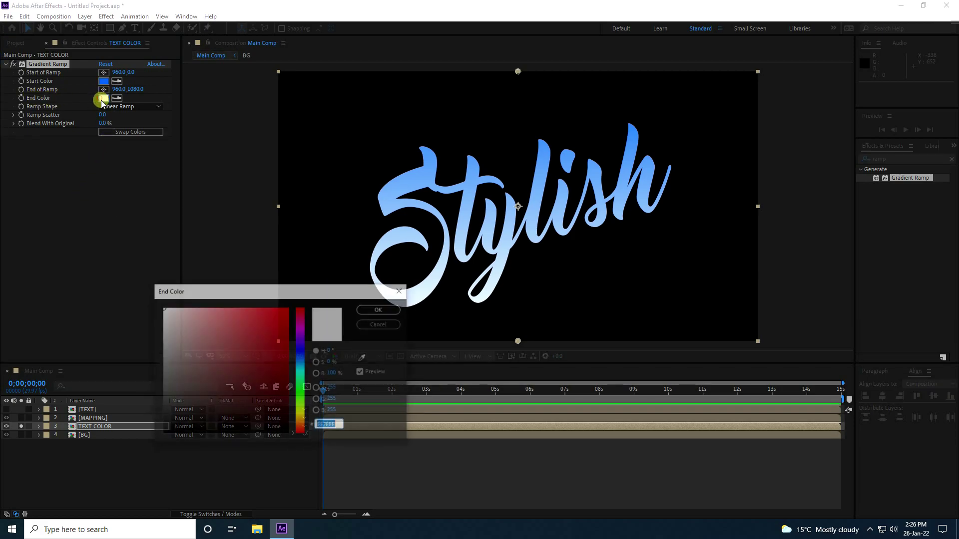
pyautogui.click(287, 309)
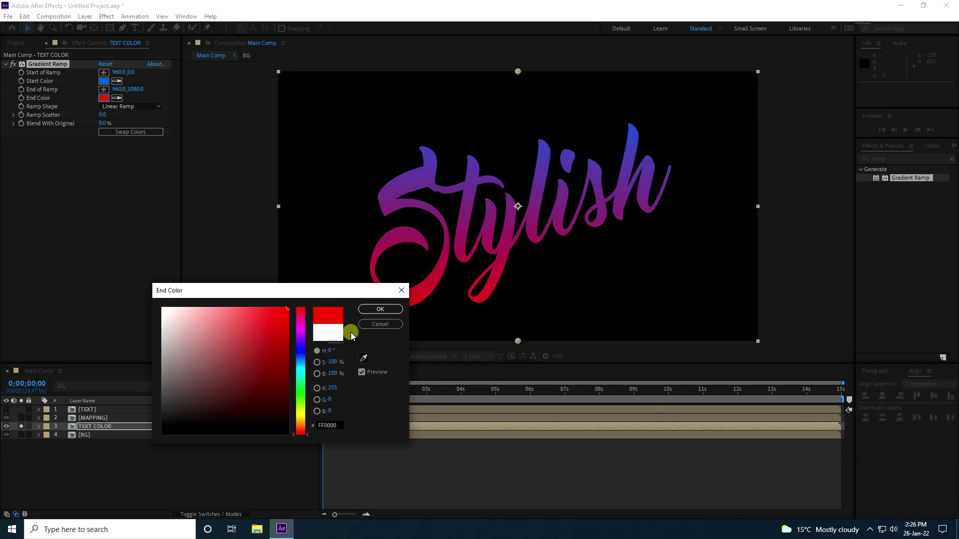
pyautogui.click(381, 310)
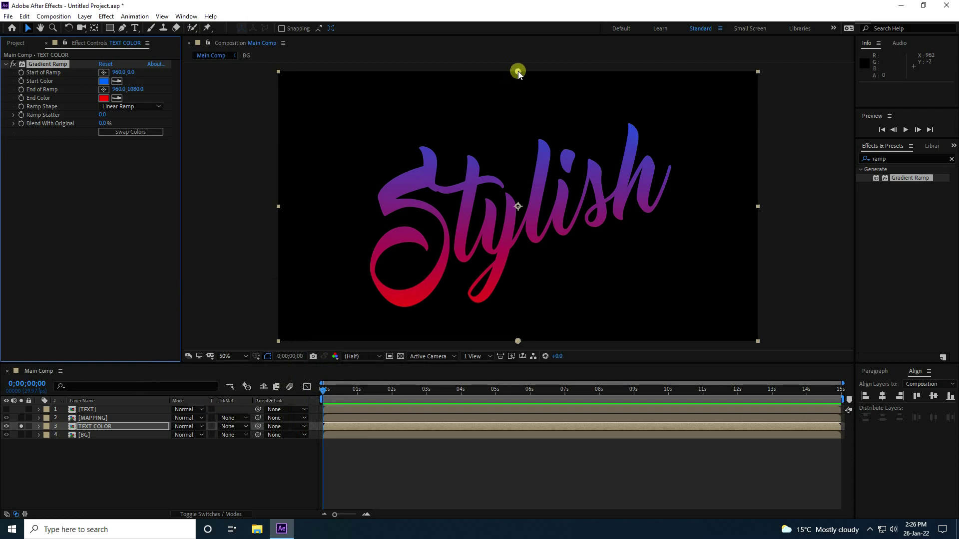
# Move the Gradient Ramp start point near the top of the "S", at about 682, 340
pyautogui.moveTo(517, 71); pyautogui.dragTo(460, 111)
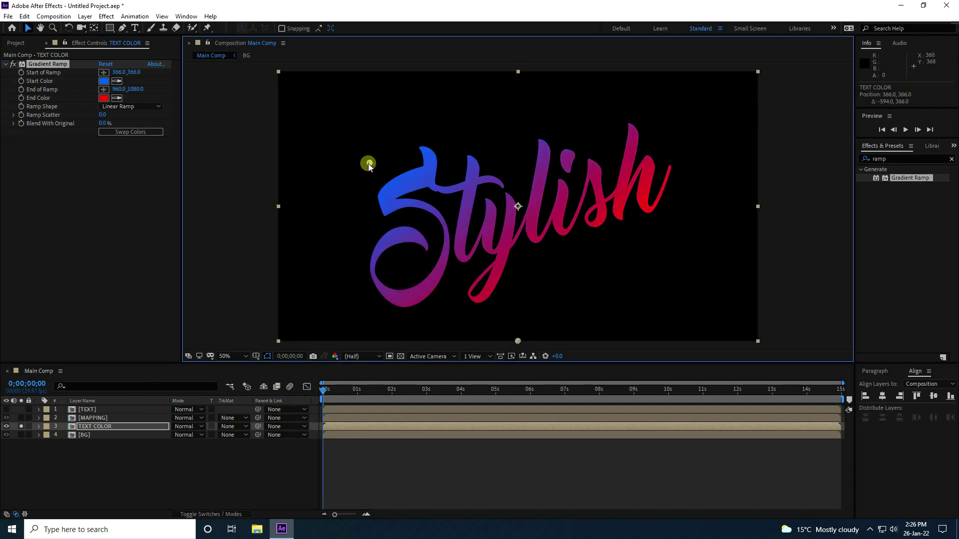
pyautogui.moveTo(403, 152); pyautogui.dragTo(447, 156)
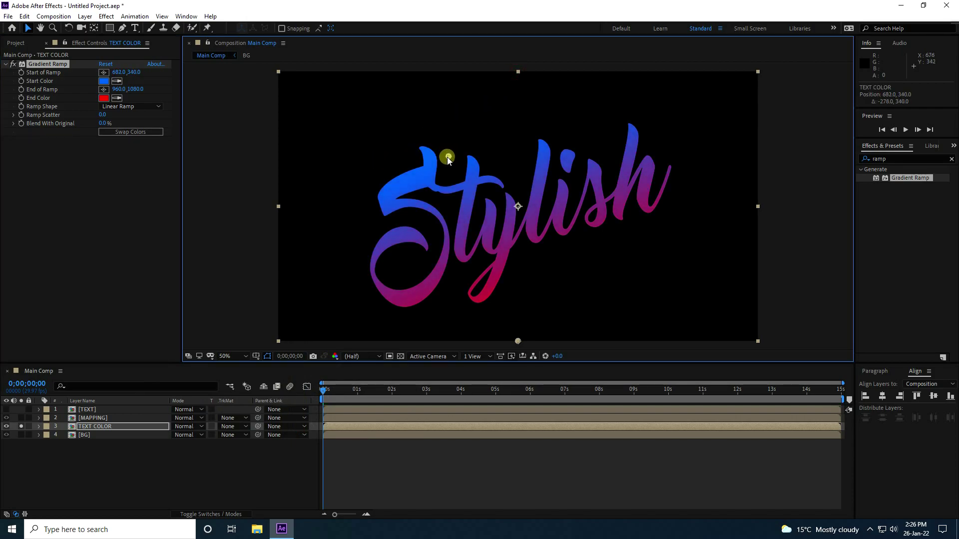
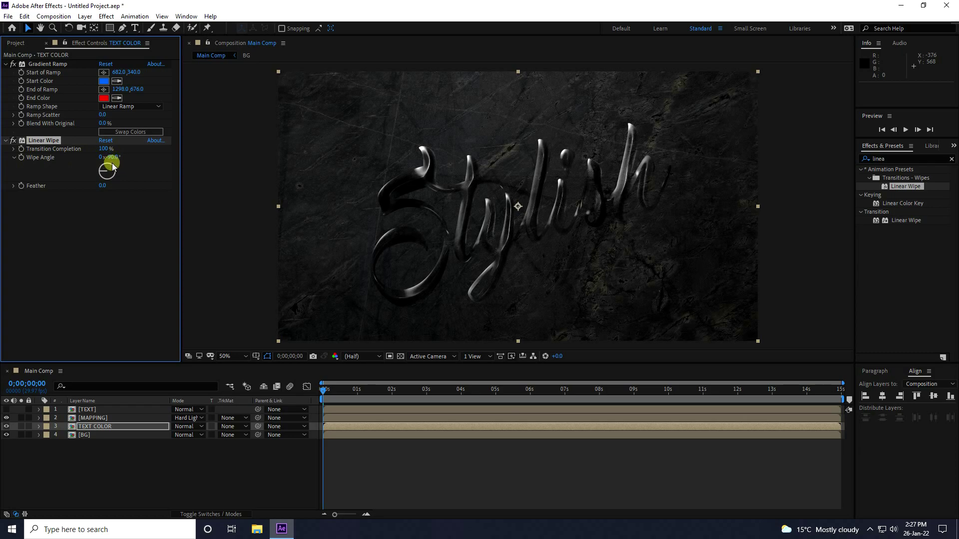
# Hide the BG layer and keyframe the Linear Wipe Transition Completion from 100% at 0 seconds to 0% at 6 seconds
pyautogui.click(6, 435)
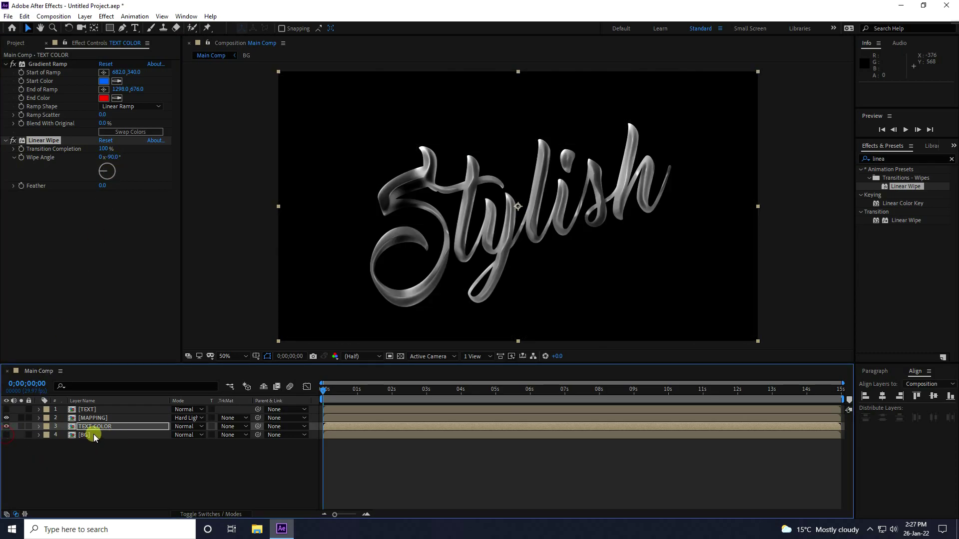
pyautogui.click(21, 150)
pyautogui.moveTo(323, 391); pyautogui.dragTo(534, 403)
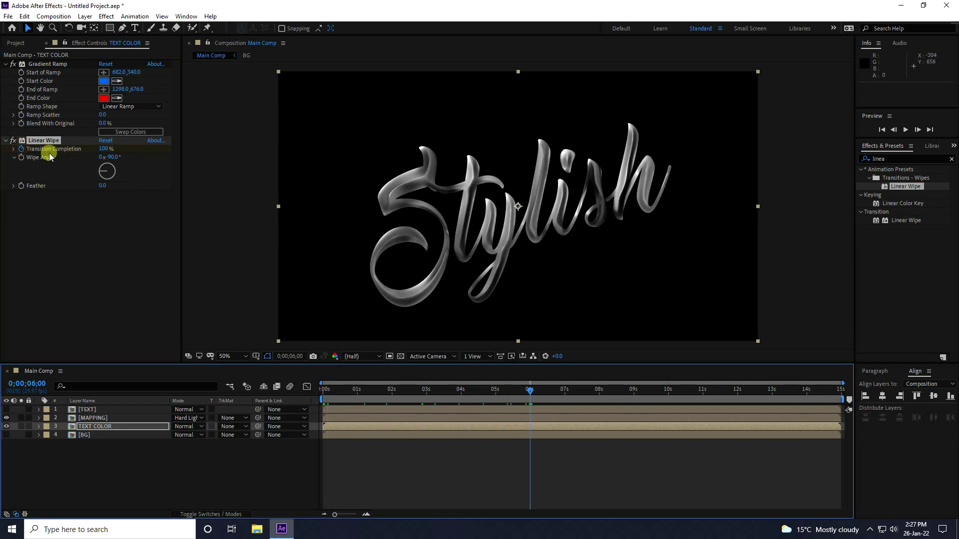
pyautogui.moveTo(103, 149); pyautogui.dragTo(28, 142)
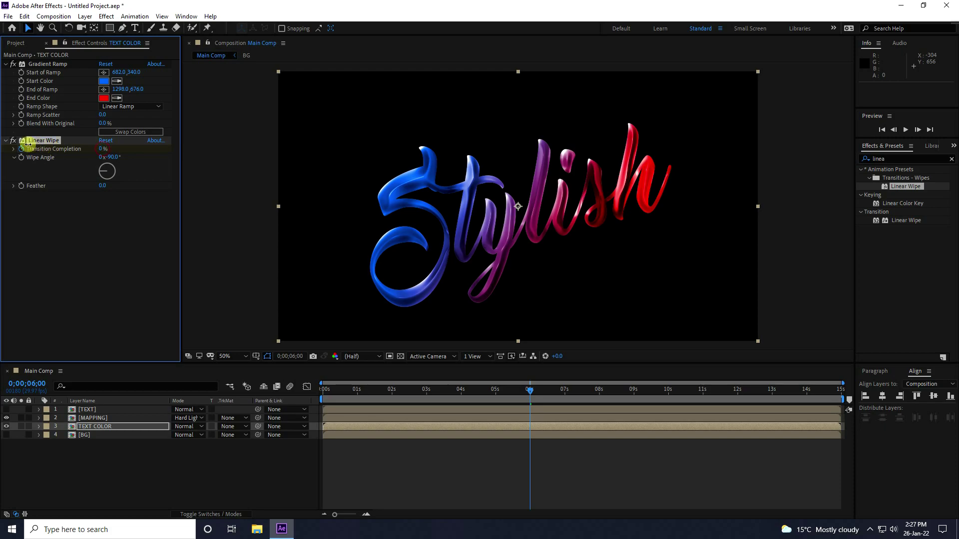
# Reveal the TEXT COLOR keyframes and add a Transition Completion keyframe holding 0% at 11 seconds
pyautogui.moveTo(530, 390); pyautogui.dragTo(702, 397)
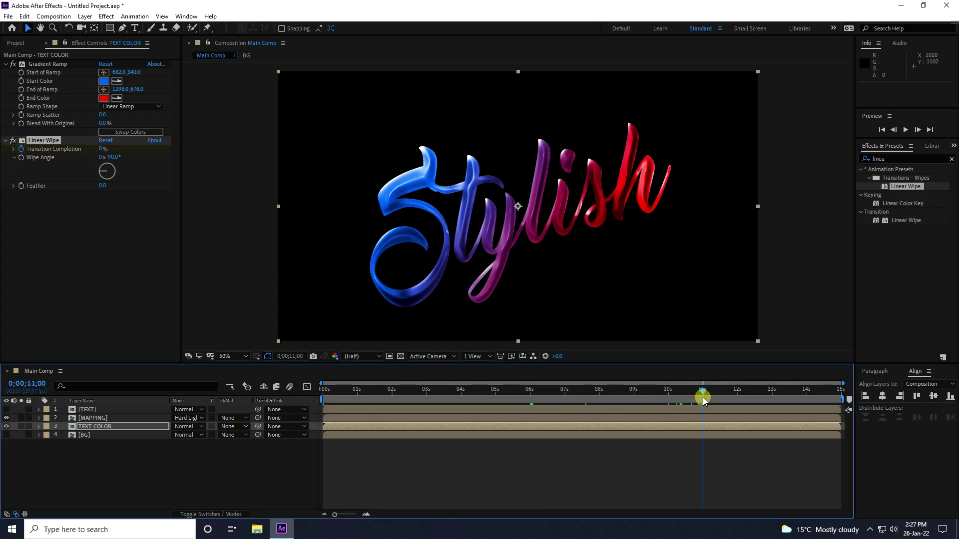
pyautogui.click(86, 166)
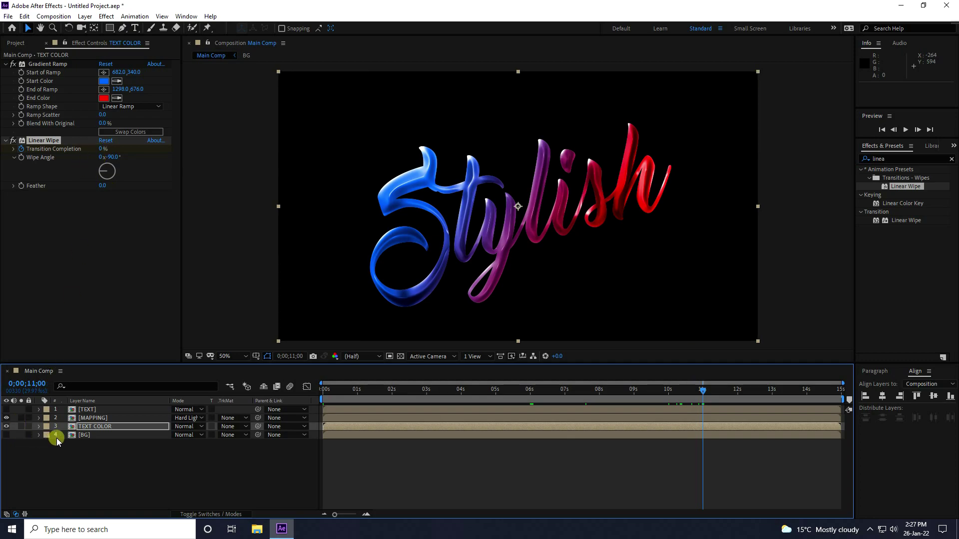
pyautogui.click(86, 425)
pyautogui.press('u')
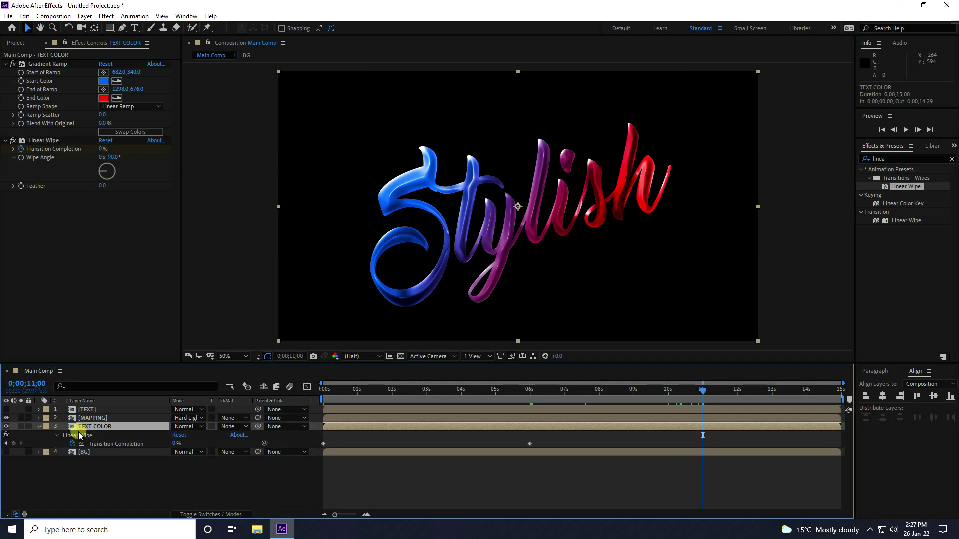
pyautogui.click(13, 443)
# Keyframe Transition Completion at 100% on the last frame, 0;00;14;29, and set the Linear Wipe Feather to 100
pyautogui.moveTo(703, 393); pyautogui.dragTo(889, 417)
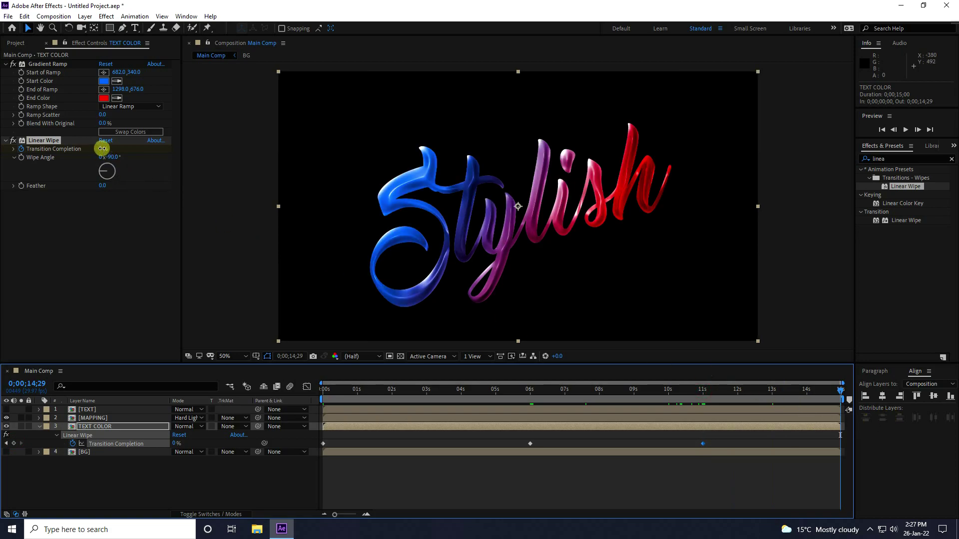
pyautogui.moveTo(103, 149); pyautogui.dragTo(252, 161)
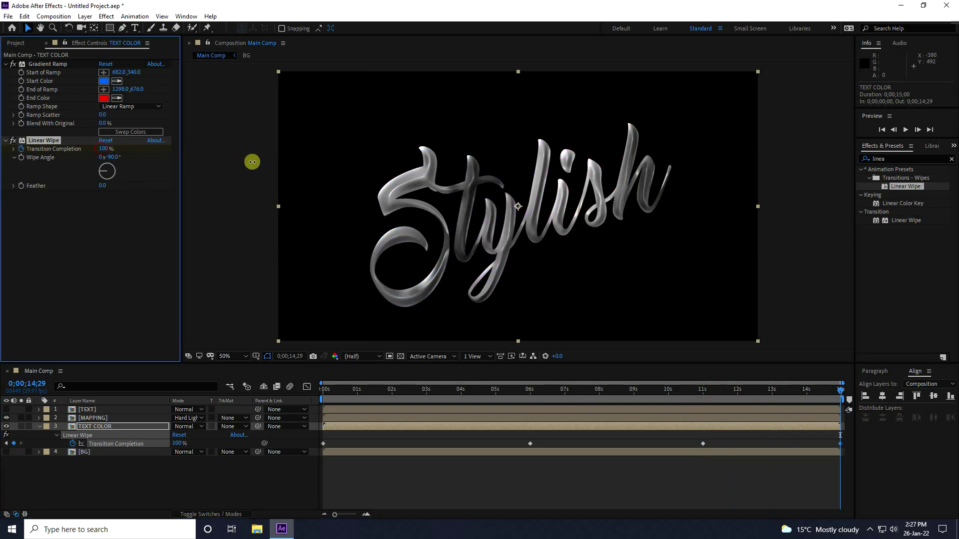
pyautogui.click(103, 187)
pyautogui.write('100')
pyautogui.press('Return')
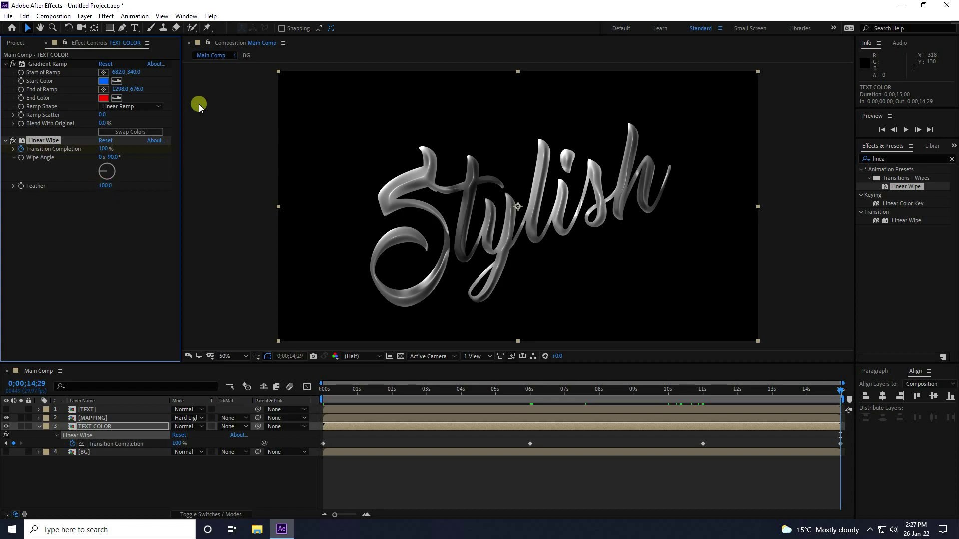
# Preview the color wipe animation from the start of the composition and return to the first frame
pyautogui.click(324, 392)
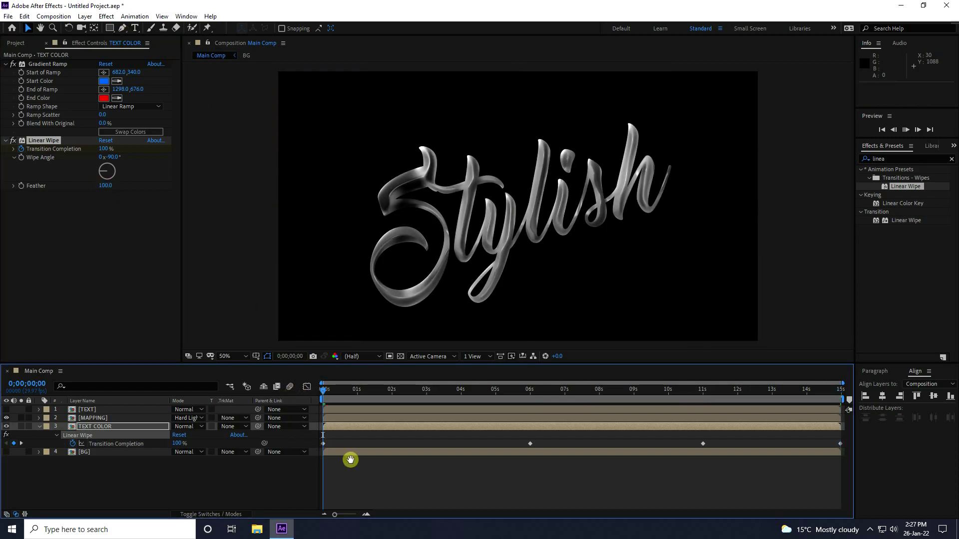
pyautogui.press('space')
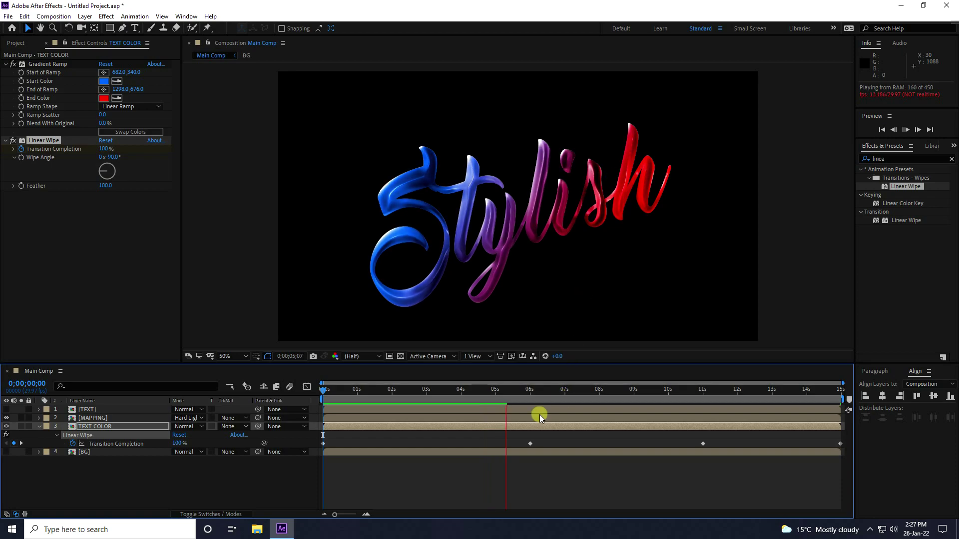
pyautogui.moveTo(508, 392); pyautogui.dragTo(322, 394)
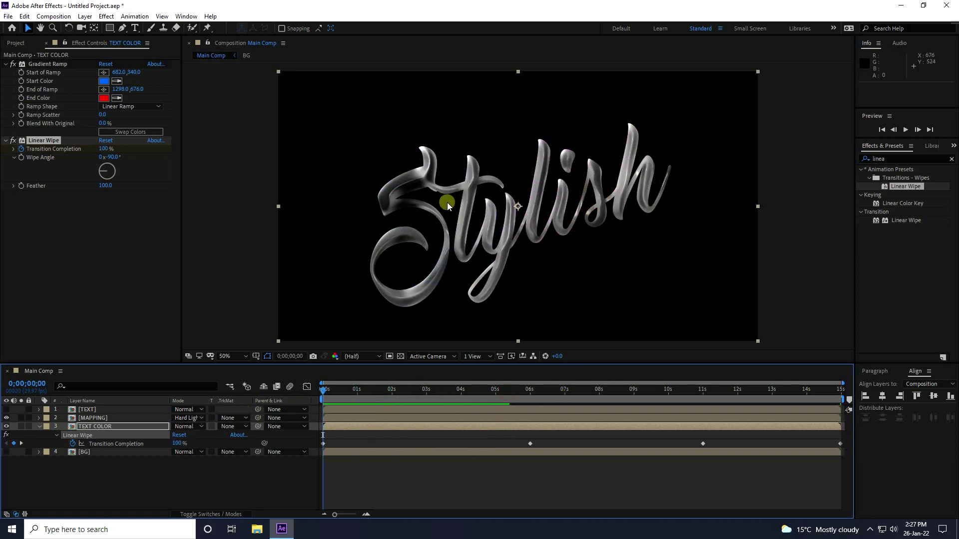
pyautogui.press('space')
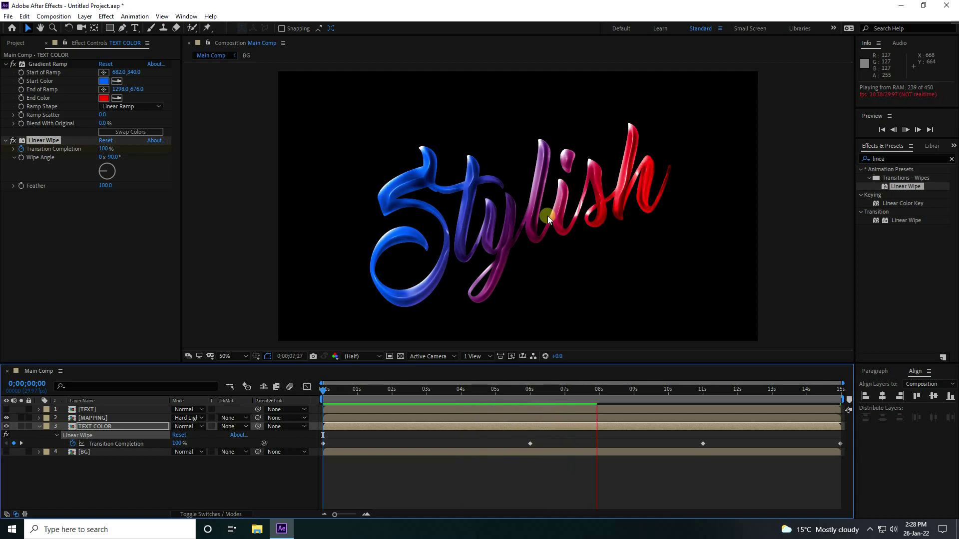
pyautogui.click(606, 390)
pyautogui.press('Home')
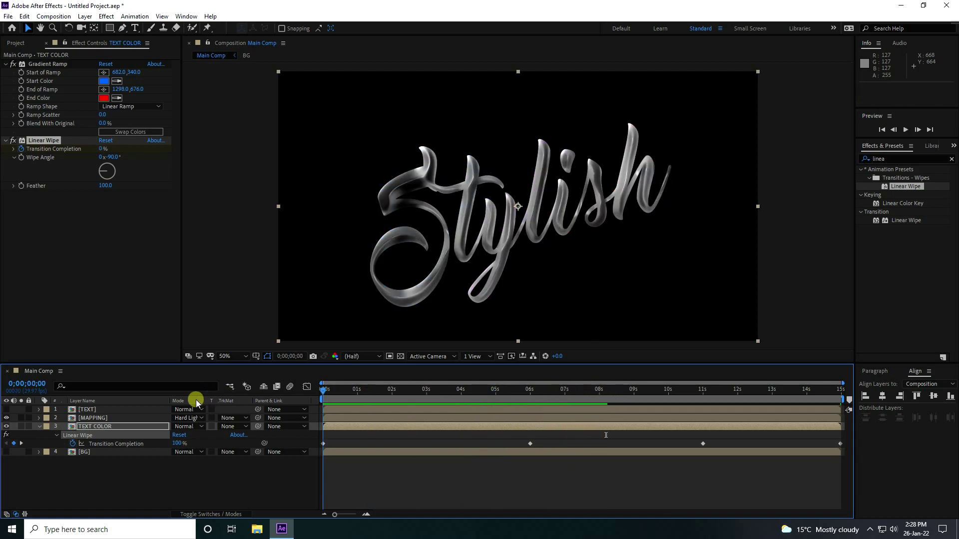
# Collapse the TEXT COLOR properties, show the BG layer again, and preview the wipe over the stone background
pyautogui.click(38, 427)
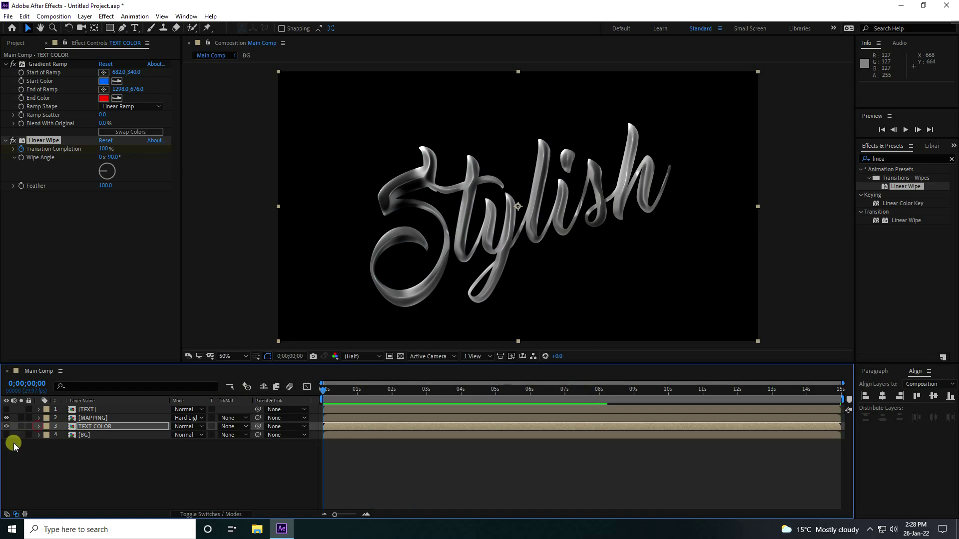
pyautogui.click(6, 435)
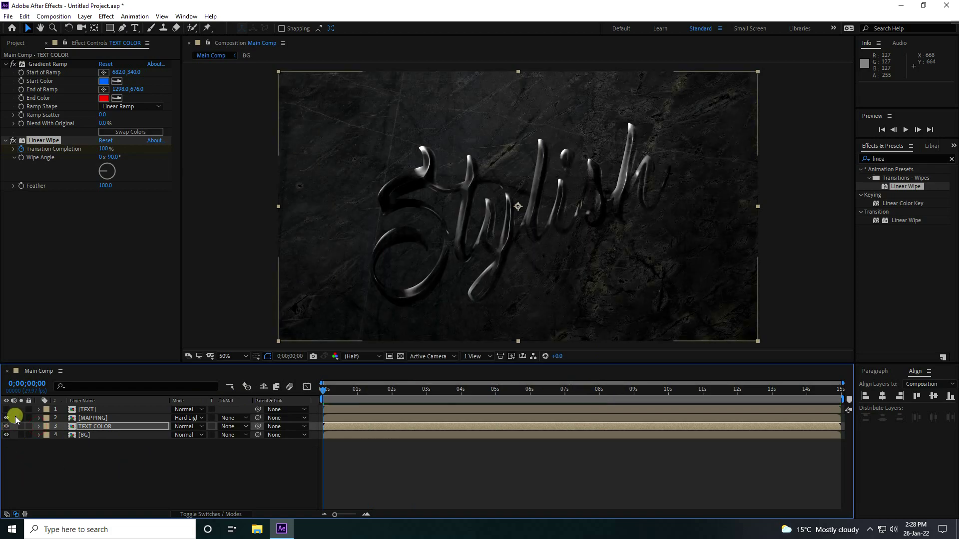
pyautogui.press('space')
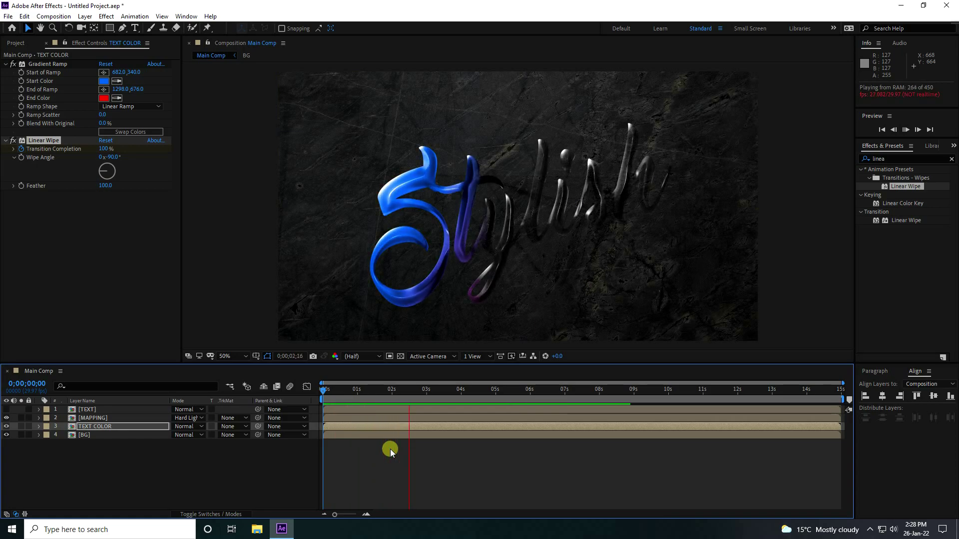
pyautogui.press('space')
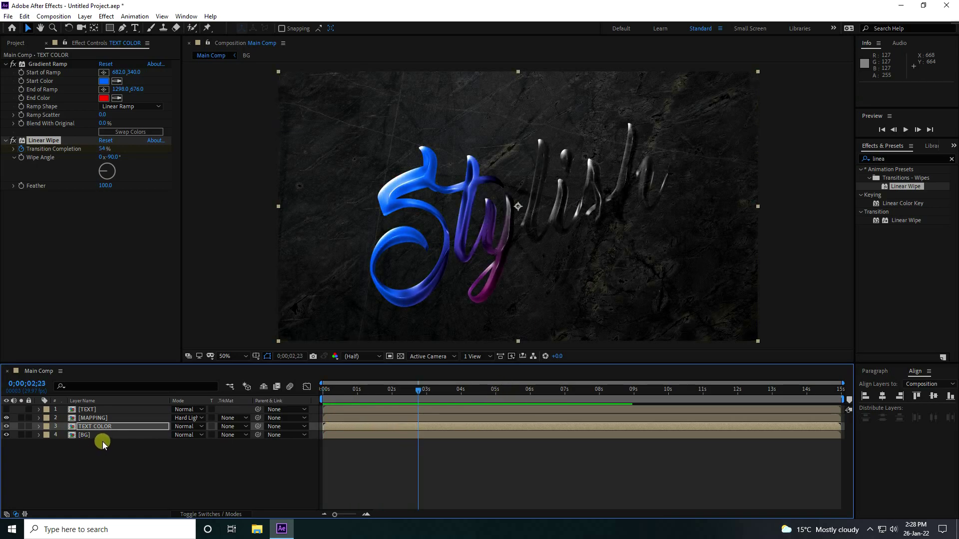
# Pre-compose the TEXT, MAPPING and TEXT COLOR layers into a new composition named GLOSSY TEXT
pyautogui.click(93, 428)
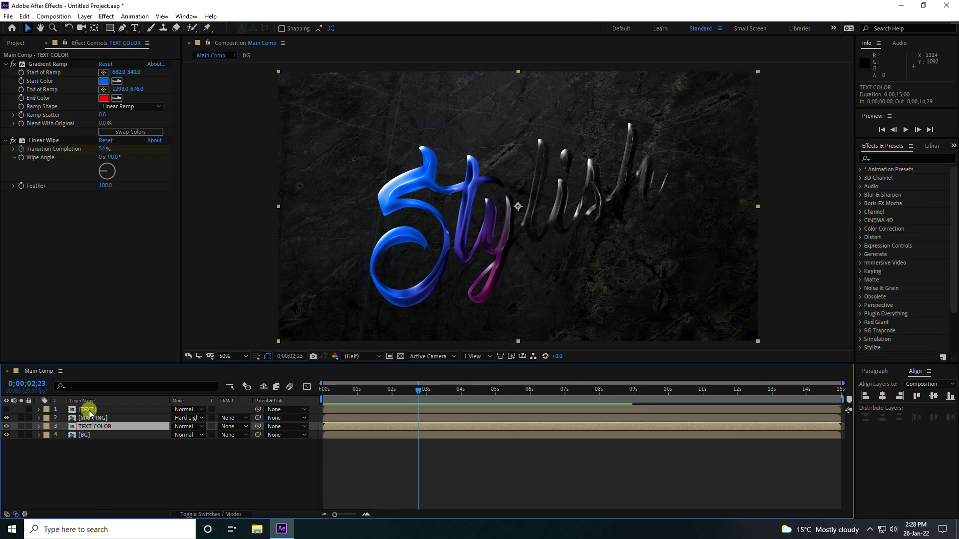
pyautogui.click(88, 411)
pyautogui.click(93, 427)
pyautogui.keyDown('shift'); pyautogui.click(88, 410); pyautogui.keyUp('shift')
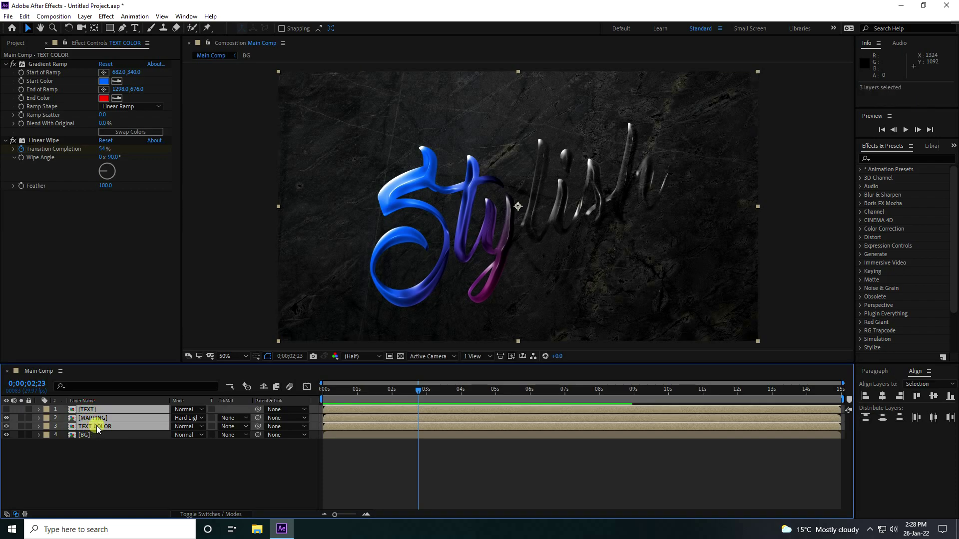
pyautogui.rightClick(98, 430)
pyautogui.click(128, 383)
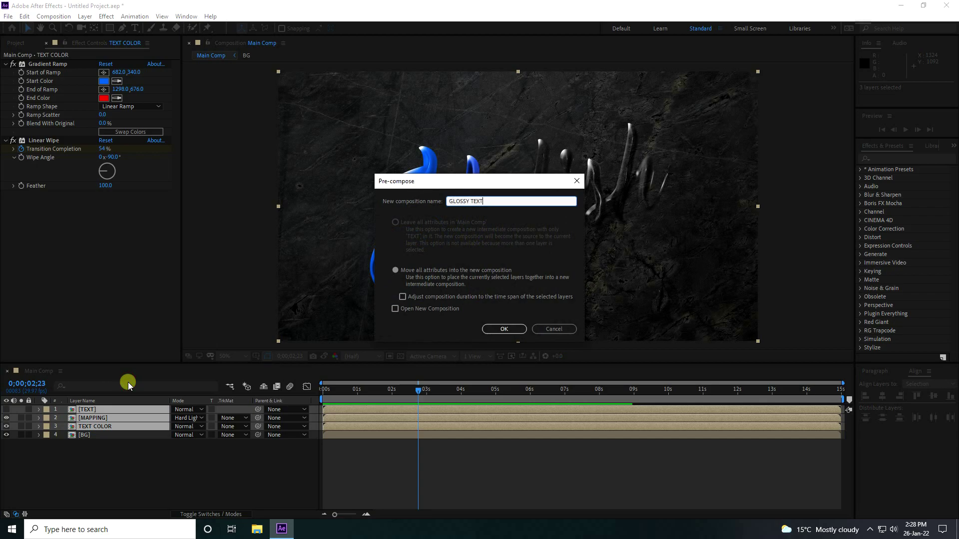
pyautogui.click(502, 328)
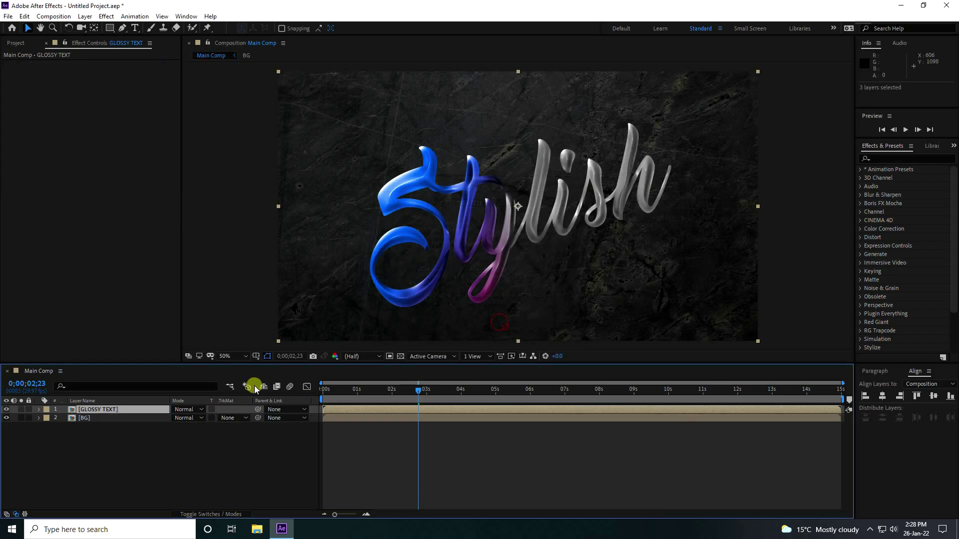
# Find the Drop Shadow effect and apply it to the GLOSSY TEXT layer
pyautogui.click(101, 457)
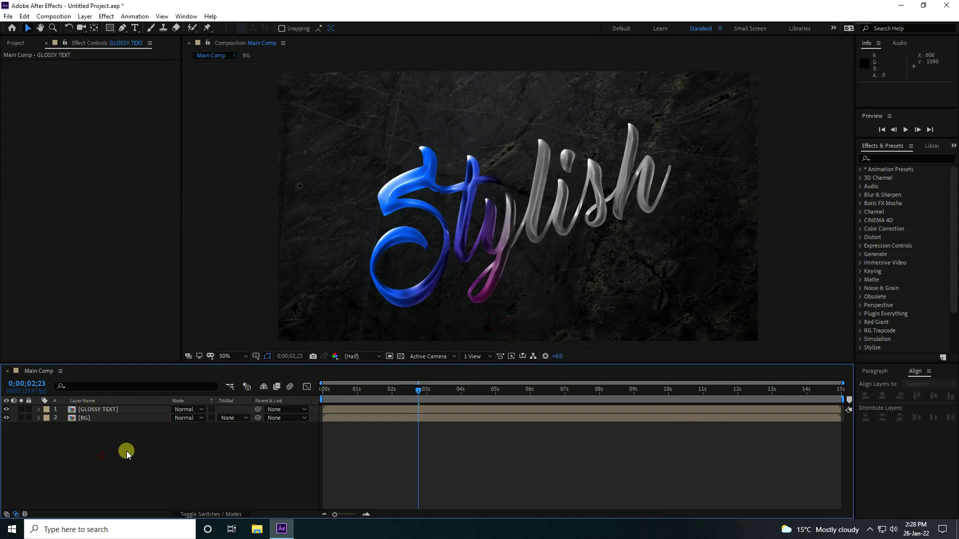
pyautogui.click(111, 411)
pyautogui.click(897, 159)
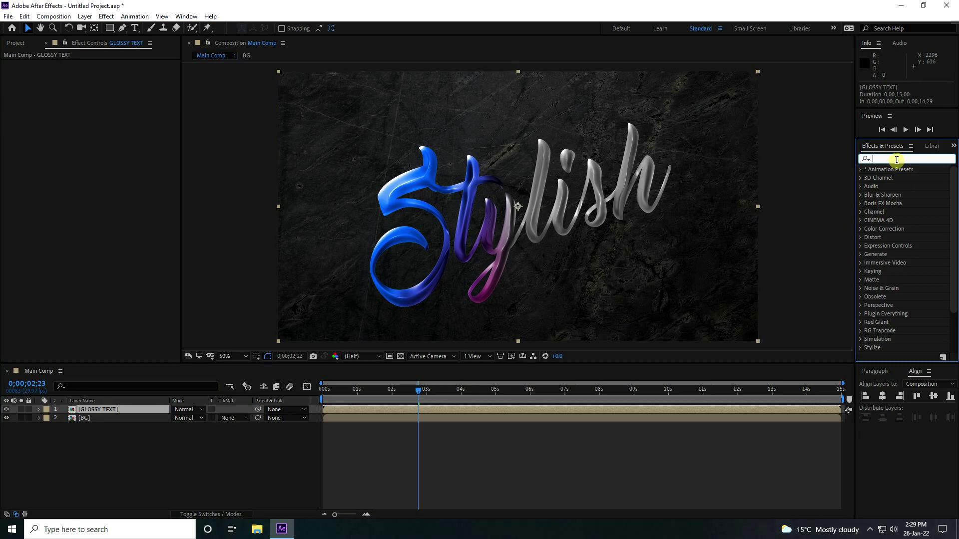
pyautogui.write('dro')
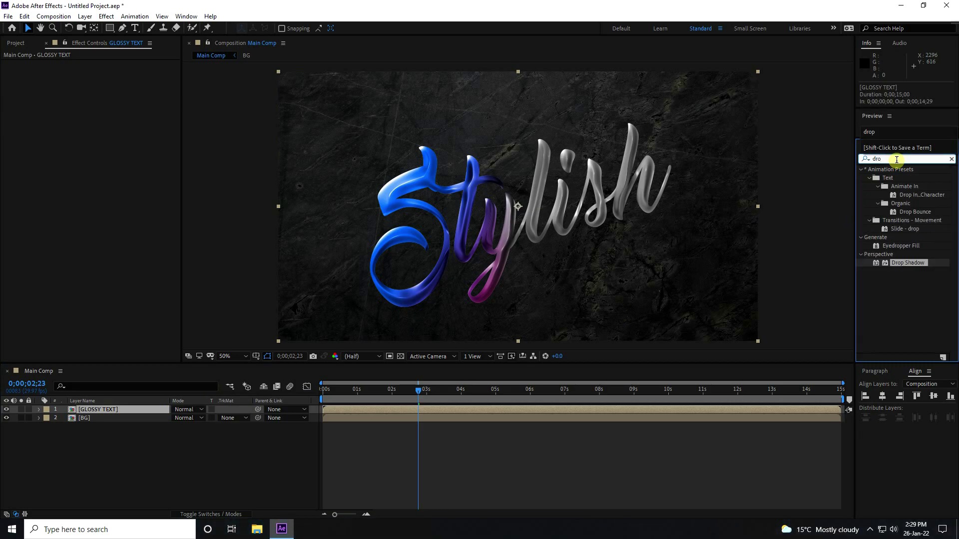
pyautogui.moveTo(915, 263); pyautogui.dragTo(125, 413)
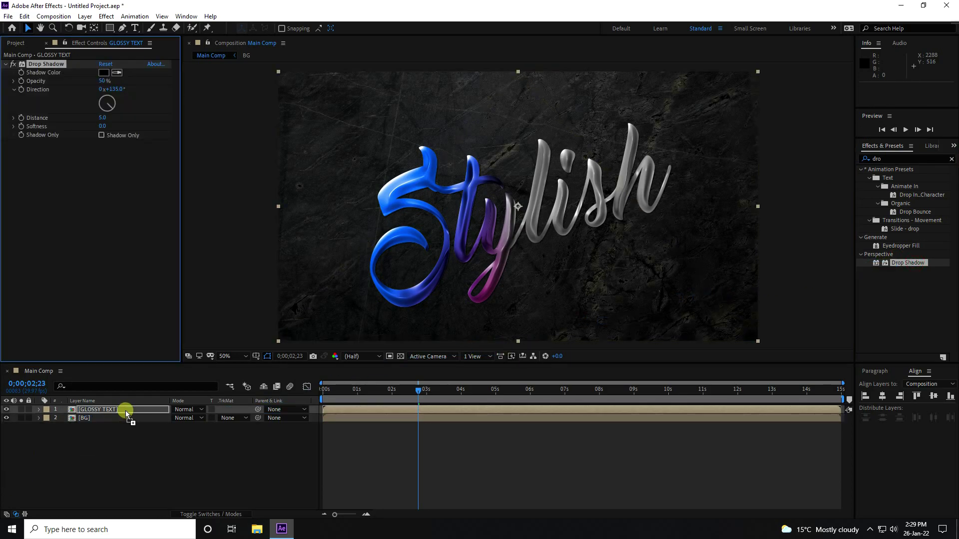
# Set the Drop Shadow Opacity to 100% and its Softness to 100
pyautogui.moveTo(101, 88); pyautogui.dragTo(106, 84)
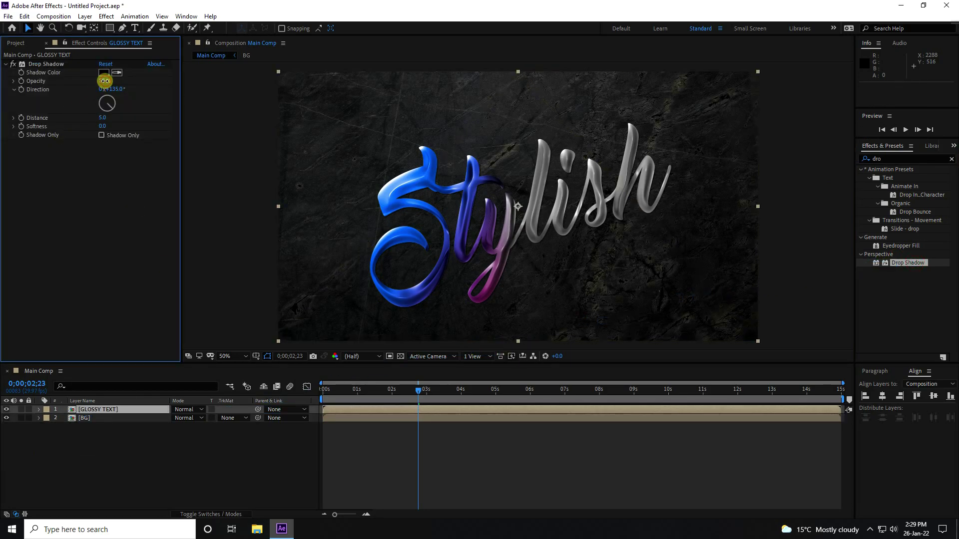
pyautogui.press('Tab')
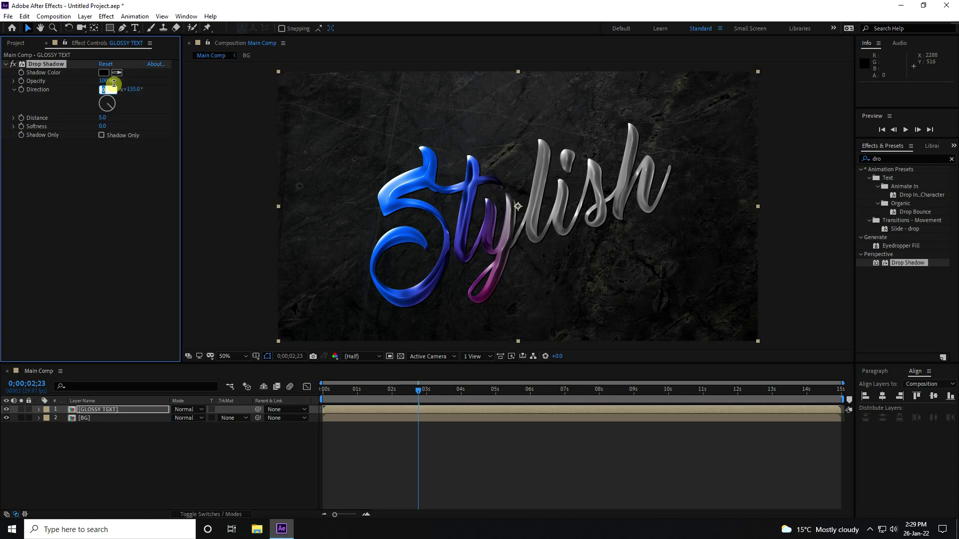
pyautogui.press('Tab')
pyautogui.press('Tab')
pyautogui.write('100')
pyautogui.press('Return')
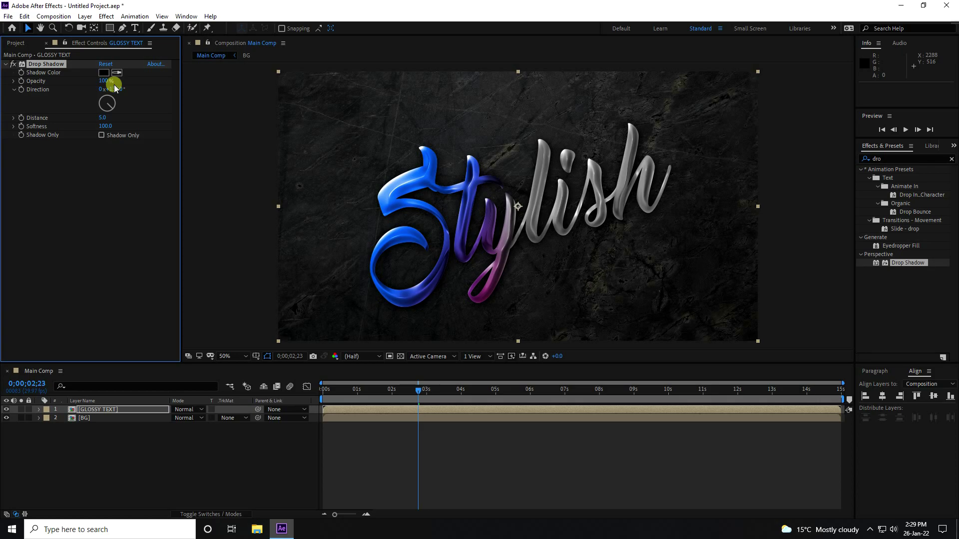
pyautogui.click(107, 483)
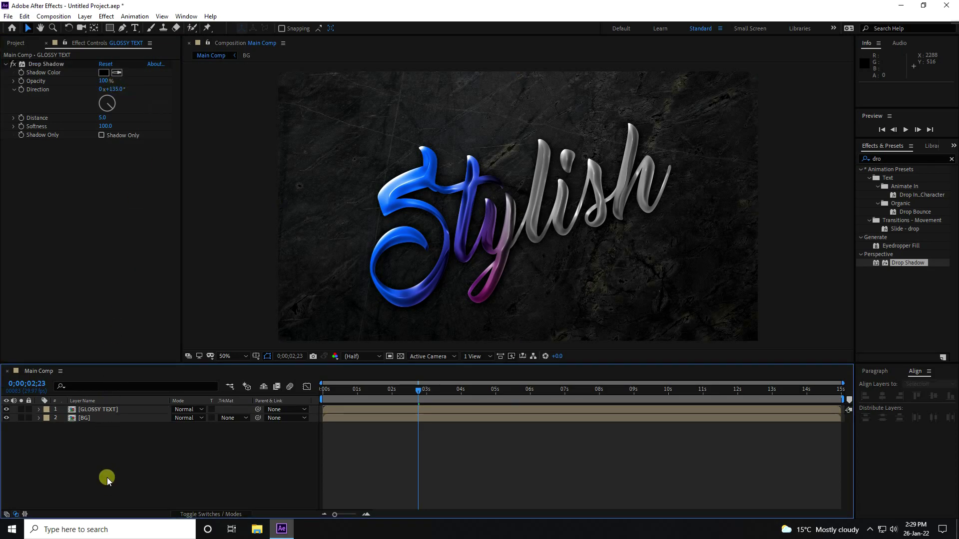
# Duplicate the Drop Shadow effect on the GLOSSY TEXT layer and preview the title from the first frame
pyautogui.click(50, 65)
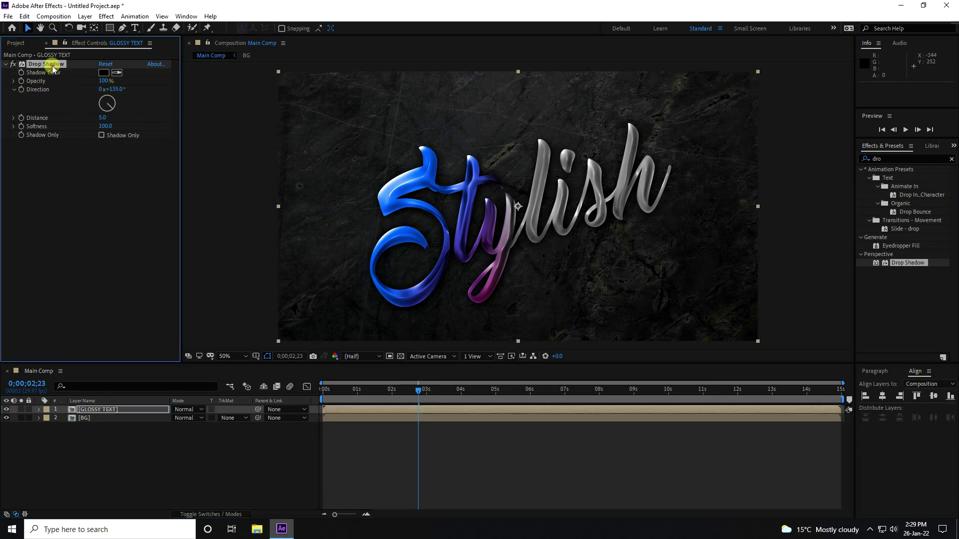
pyautogui.hotkey('ctrl', 'd')
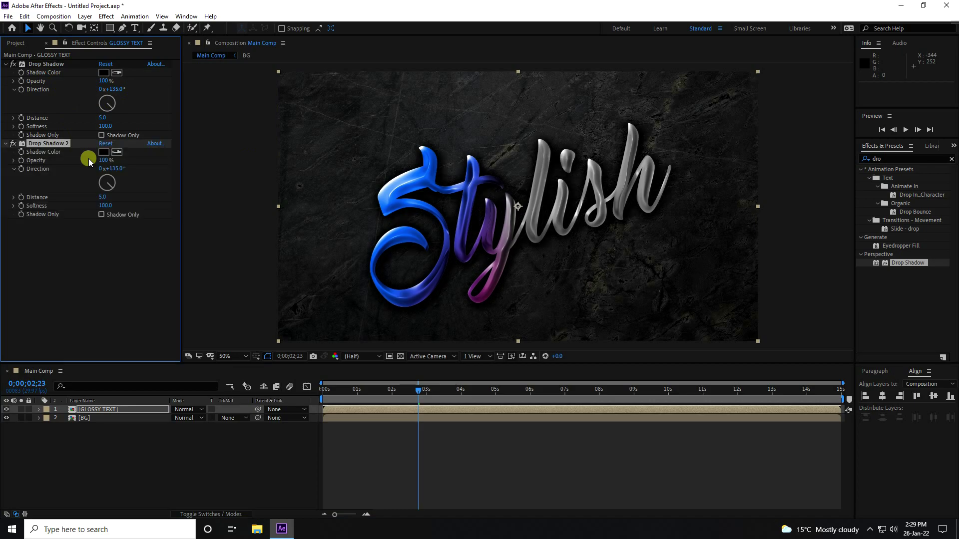
pyautogui.moveTo(416, 389); pyautogui.dragTo(323, 389)
pyautogui.press('space')
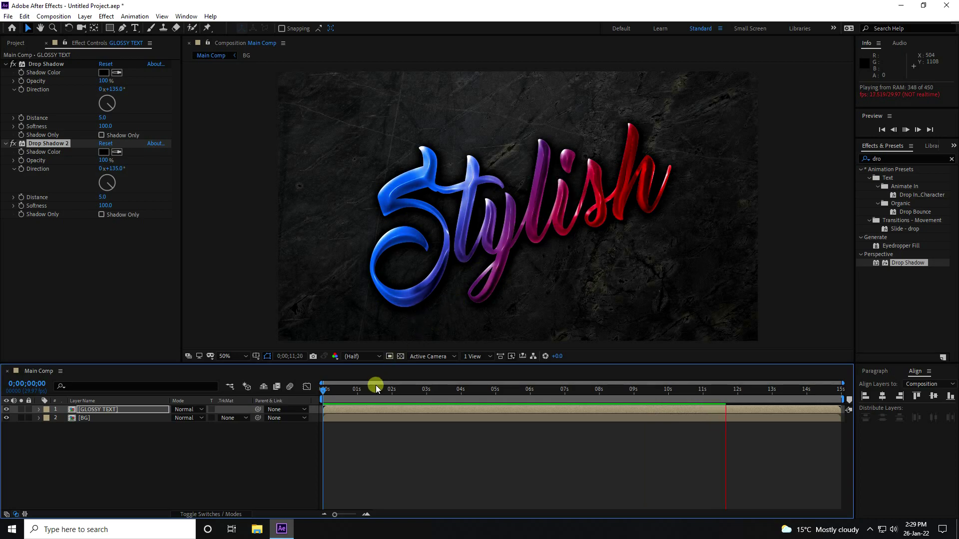
# Add a new adjustment layer above the GLOSSY TEXT layer in Main Comp
pyautogui.rightClick(176, 456)
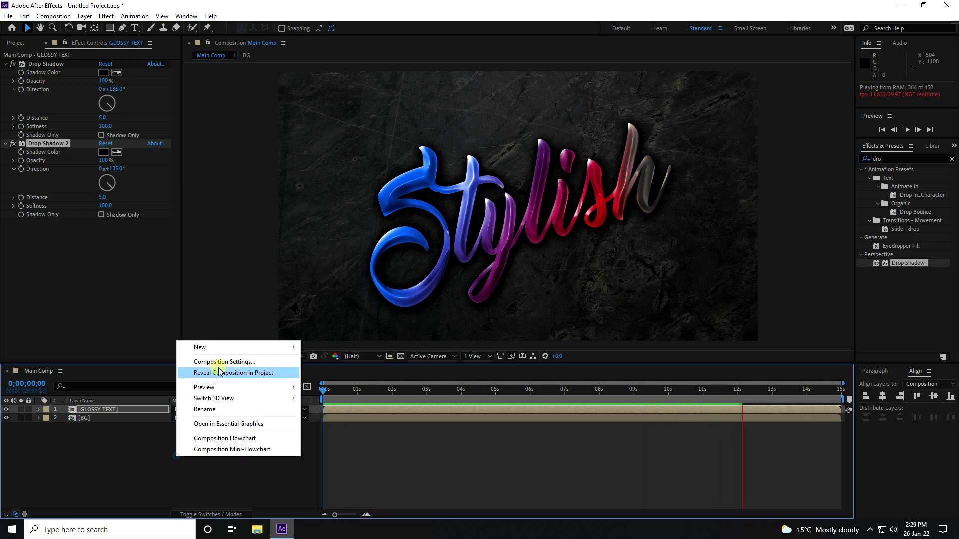
pyautogui.moveTo(220, 351)
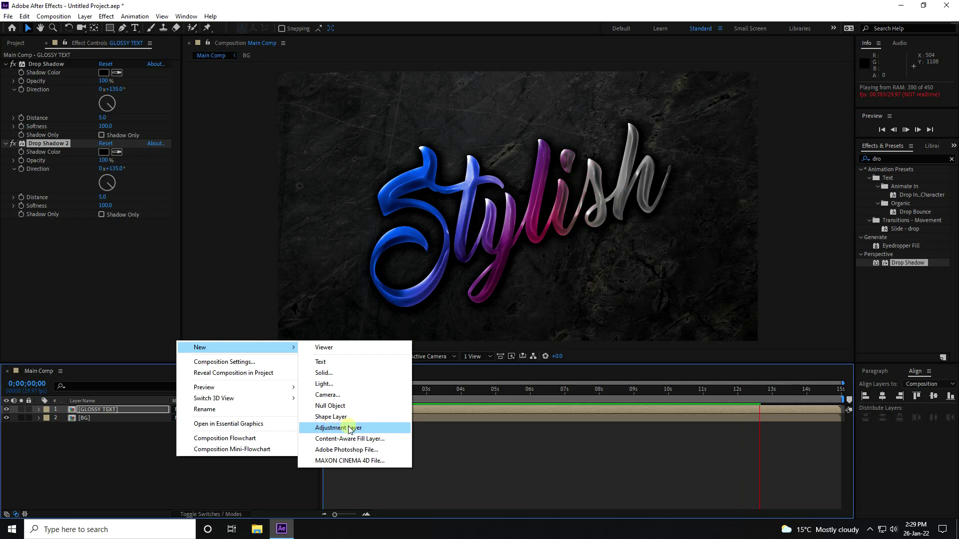
pyautogui.click(349, 429)
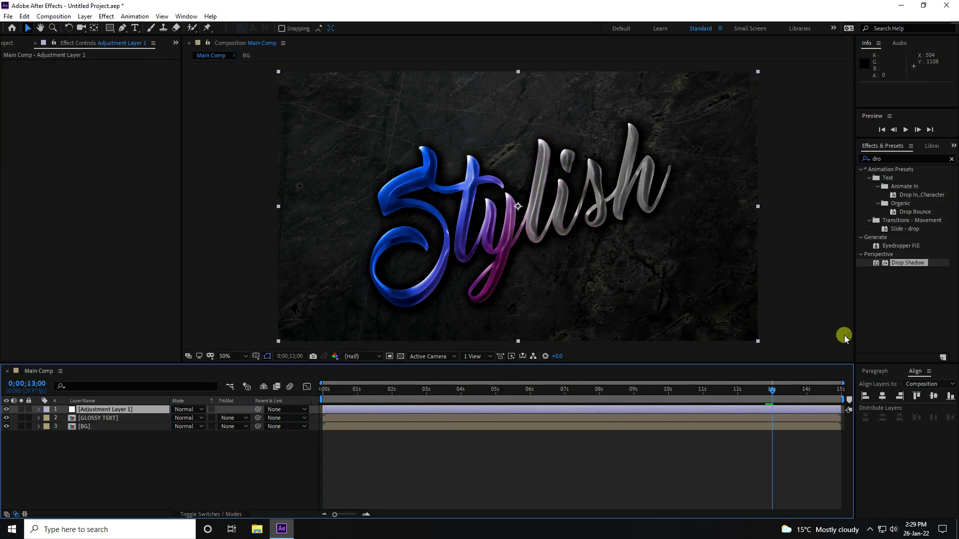
# Find the CC Vignette effect, apply it to the adjustment layer and set its Amount to 250
pyautogui.click(898, 159)
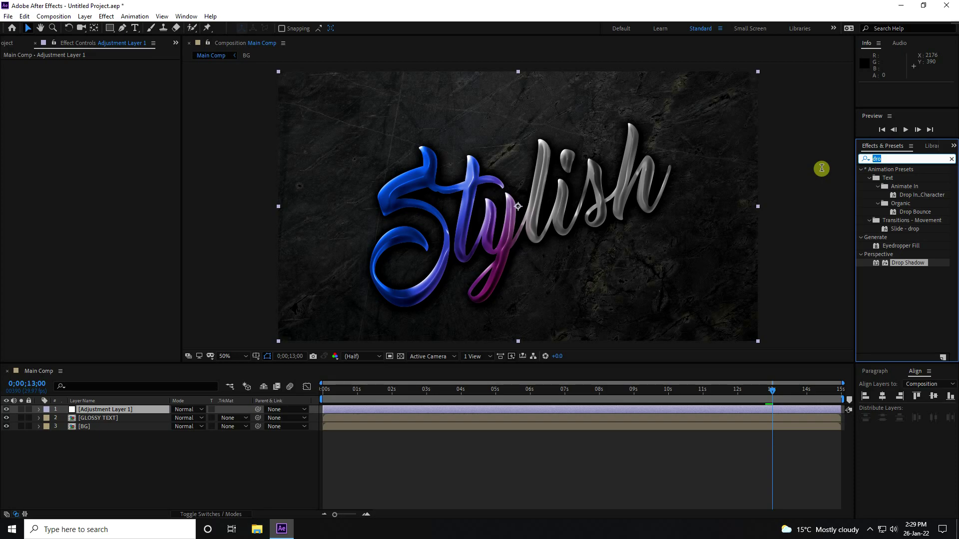
pyautogui.write('cc v')
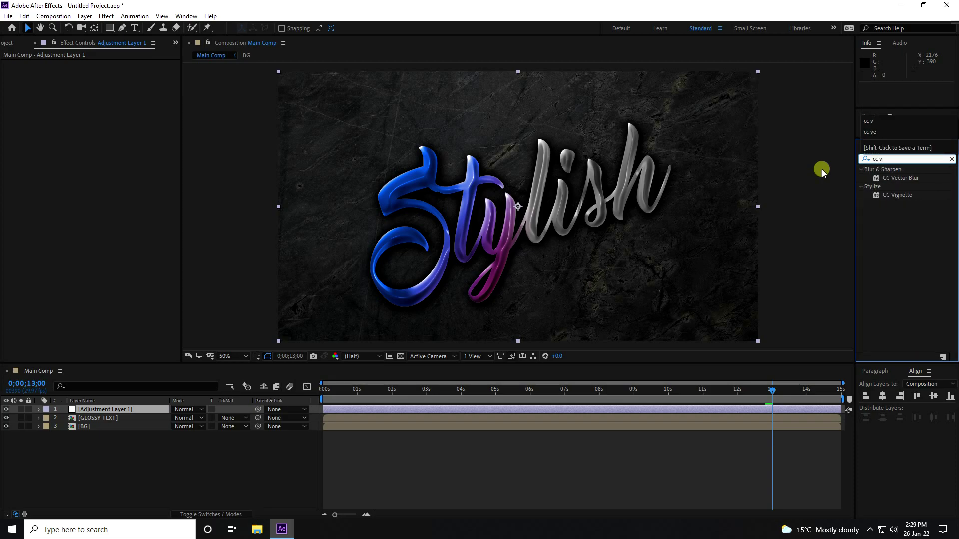
pyautogui.moveTo(898, 194); pyautogui.dragTo(118, 410)
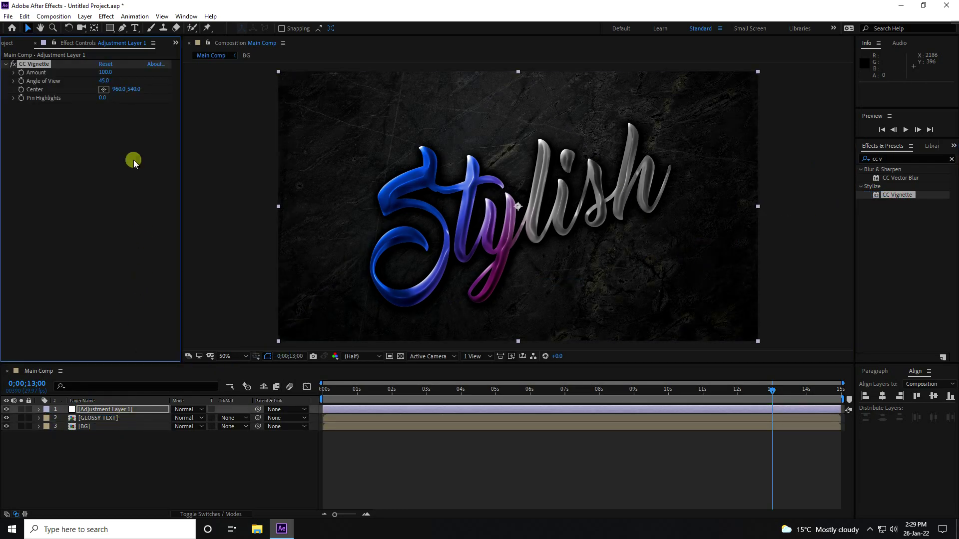
pyautogui.click(109, 73)
pyautogui.write('300')
pyautogui.press('Return')
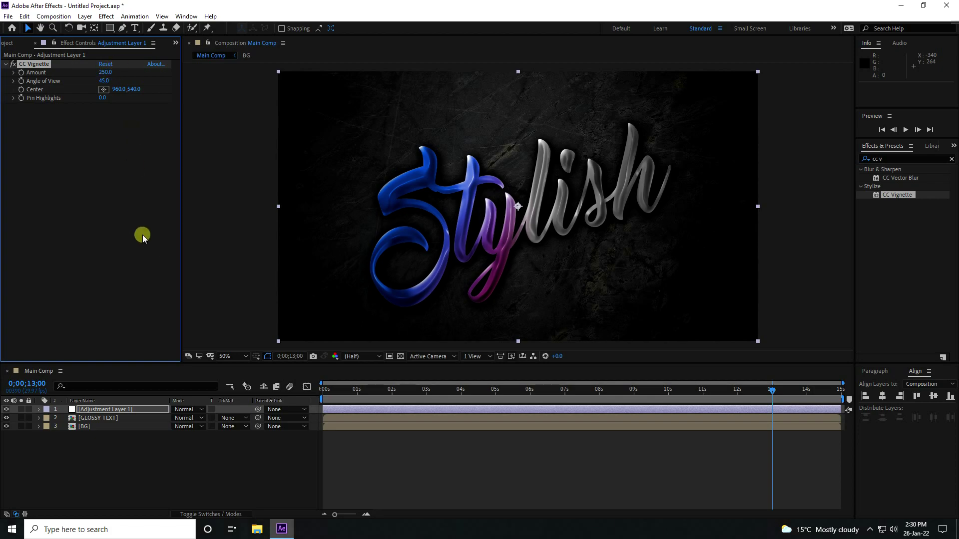
# Apply the Curves effect to the adjustment layer and raise the RGB curve with one point in the highlights and one in the shadows
pyautogui.click(887, 159)
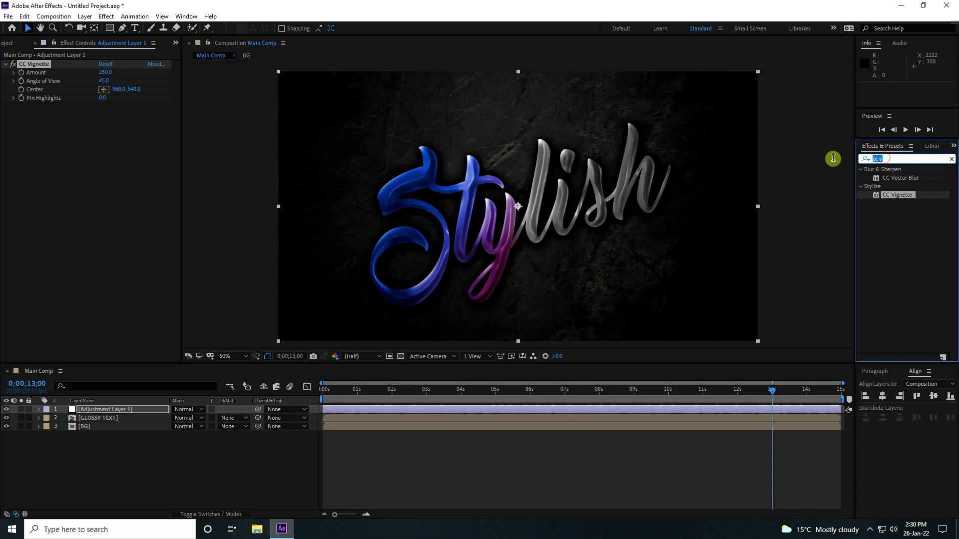
pyautogui.write('cur')
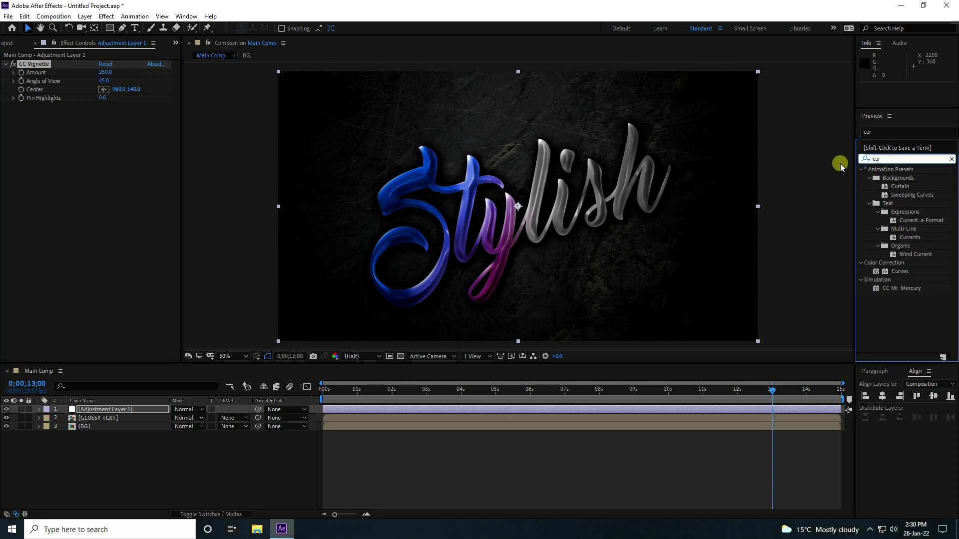
pyautogui.moveTo(897, 271); pyautogui.dragTo(93, 410)
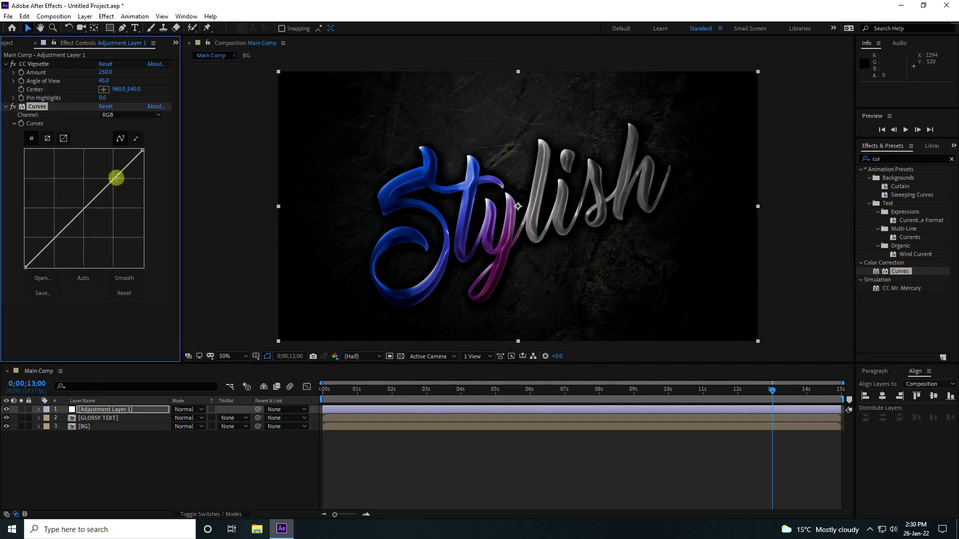
pyautogui.moveTo(113, 179); pyautogui.dragTo(104, 173)
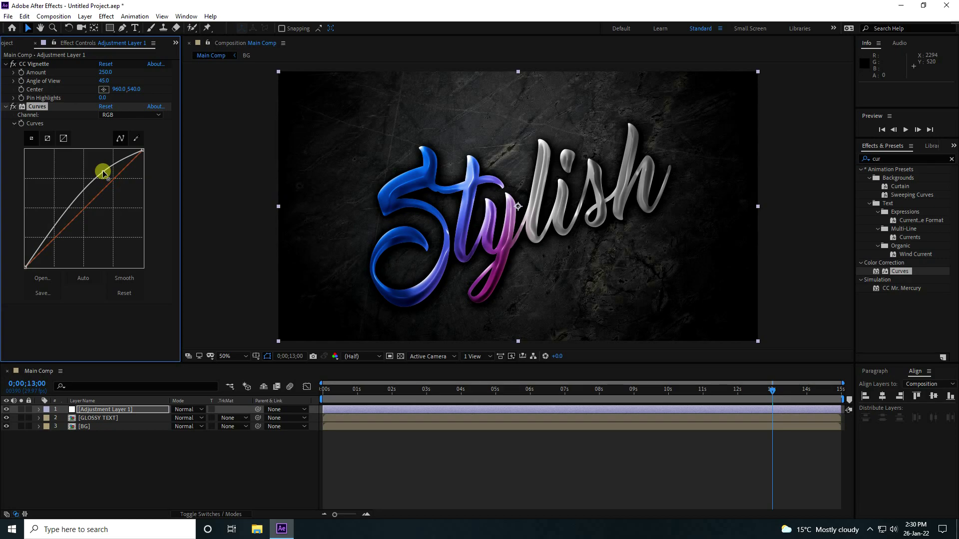
pyautogui.moveTo(43, 233); pyautogui.dragTo(50, 234)
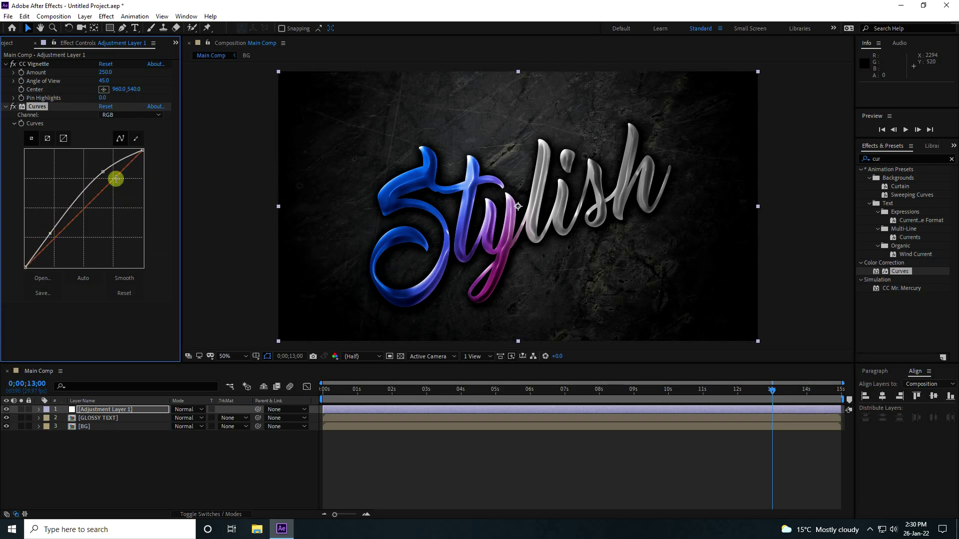
pyautogui.click(136, 115)
# Go to about 0;00;03;11 and bend the Blue channel curve strongly upward to tint the scene blue
pyautogui.click(384, 390)
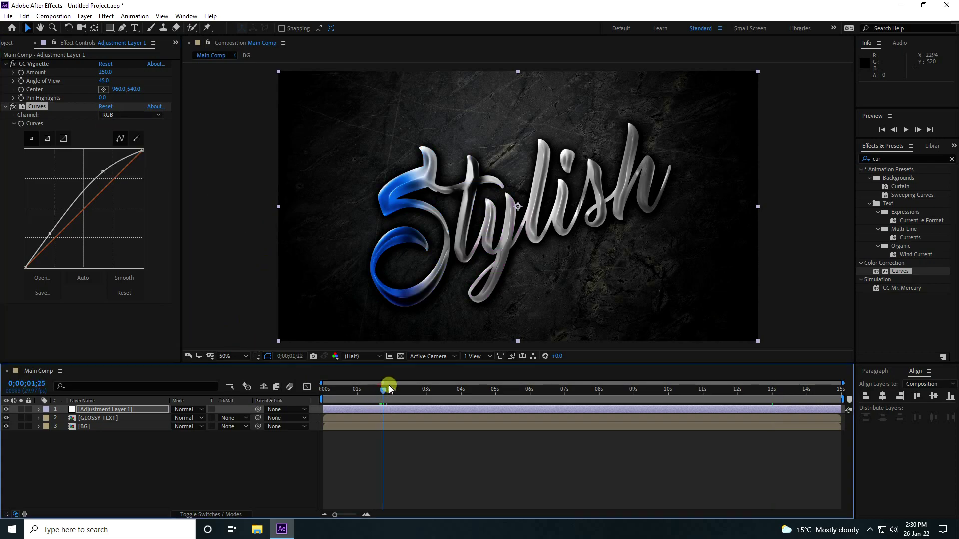
pyautogui.moveTo(390, 389); pyautogui.dragTo(439, 390)
pyautogui.click(76, 115)
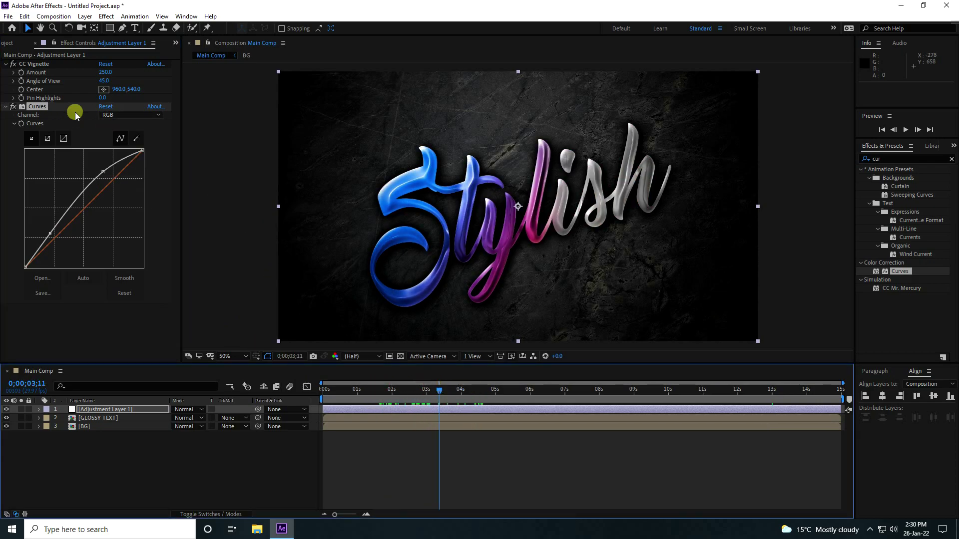
pyautogui.click(116, 116)
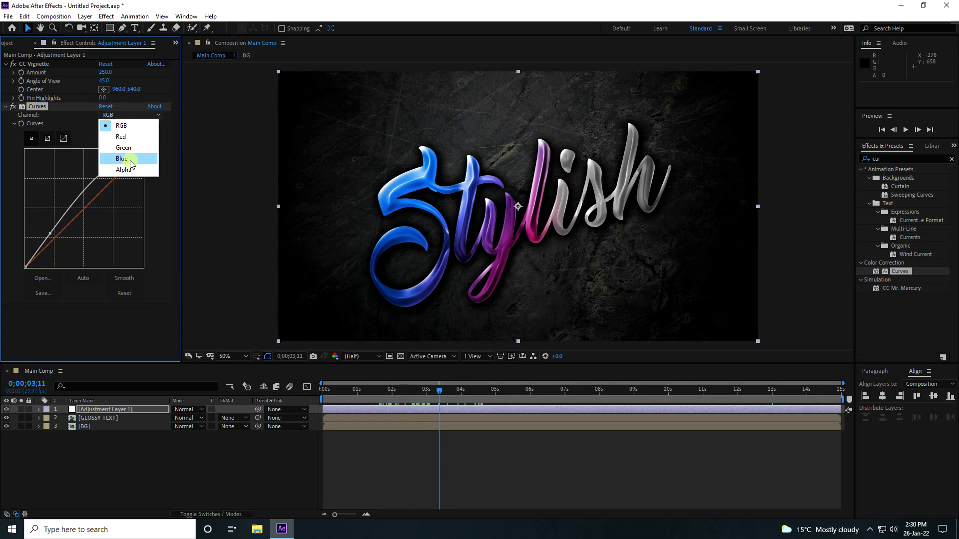
pyautogui.click(131, 162)
pyautogui.moveTo(103, 189); pyautogui.dragTo(91, 174)
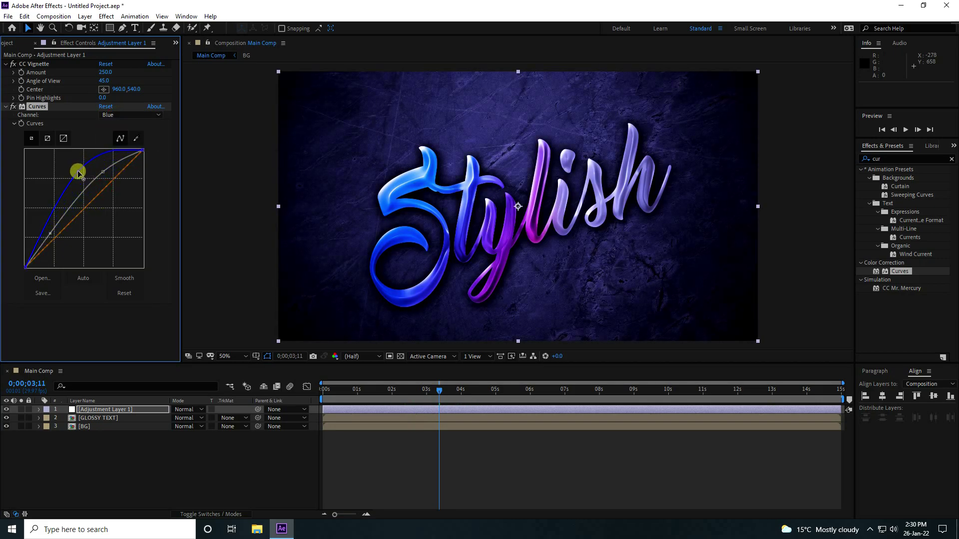
# Bend the Red channel curve upward, close to the blue curve, to shift the tint to purple
pyautogui.click(132, 115)
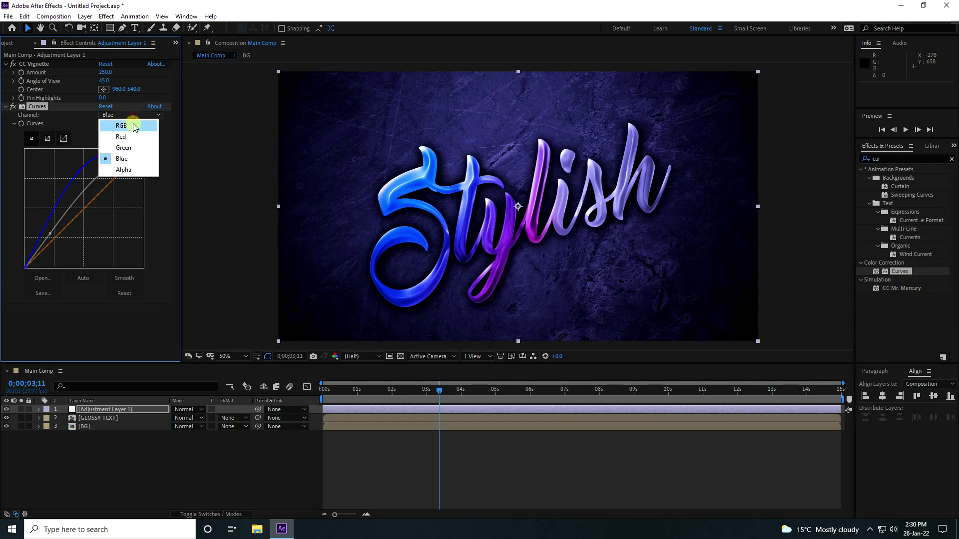
pyautogui.click(132, 137)
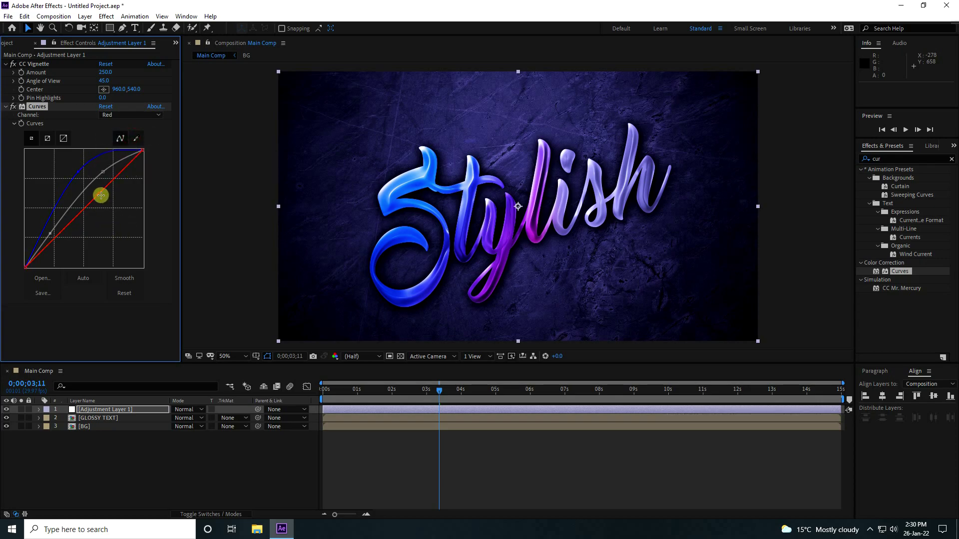
pyautogui.moveTo(101, 195); pyautogui.dragTo(91, 169)
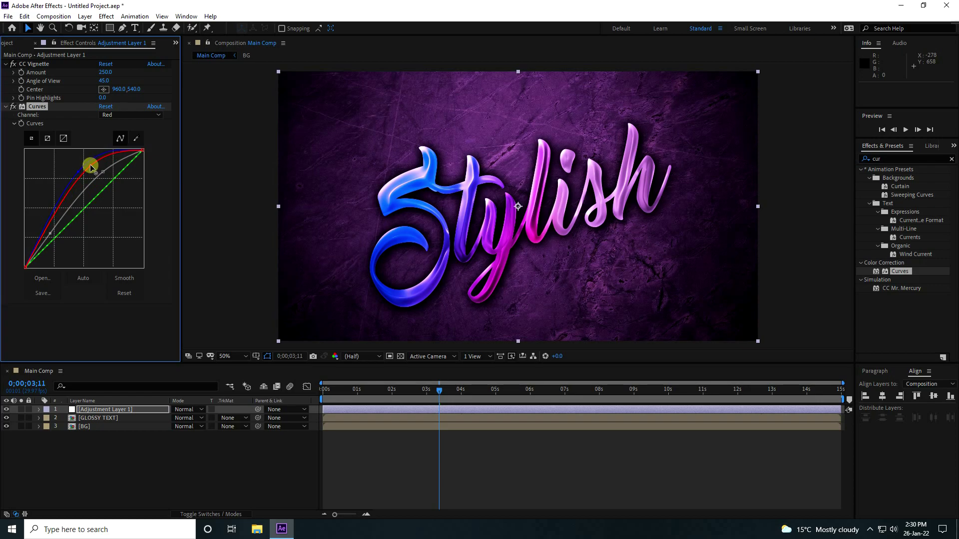
# Preview the purple-graded title animation from the first frame
pyautogui.moveTo(442, 391); pyautogui.dragTo(324, 391)
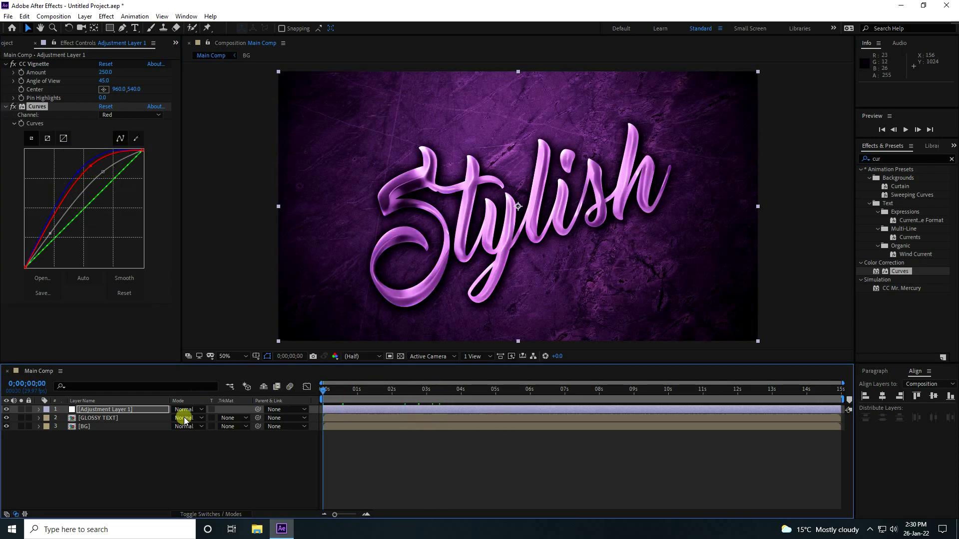
pyautogui.press('space')
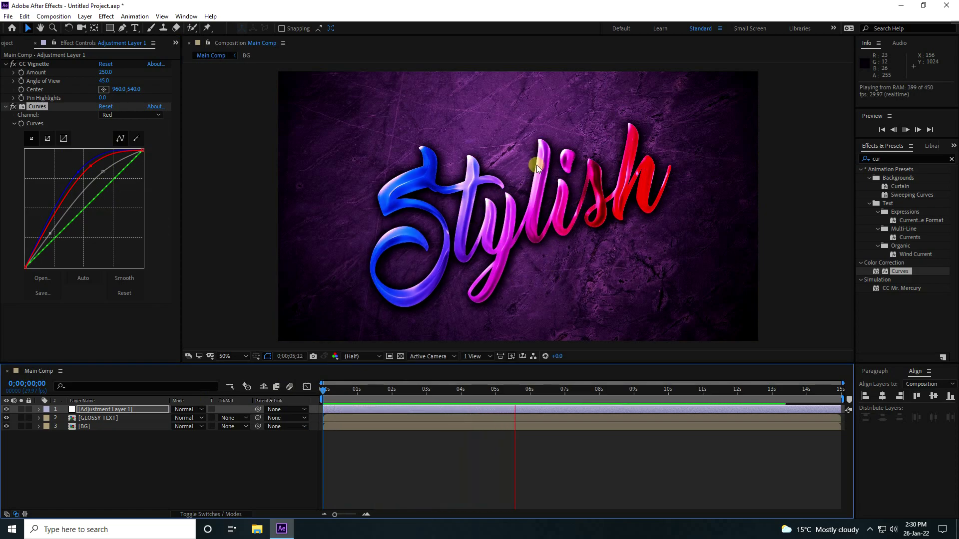
pyautogui.click(562, 409)
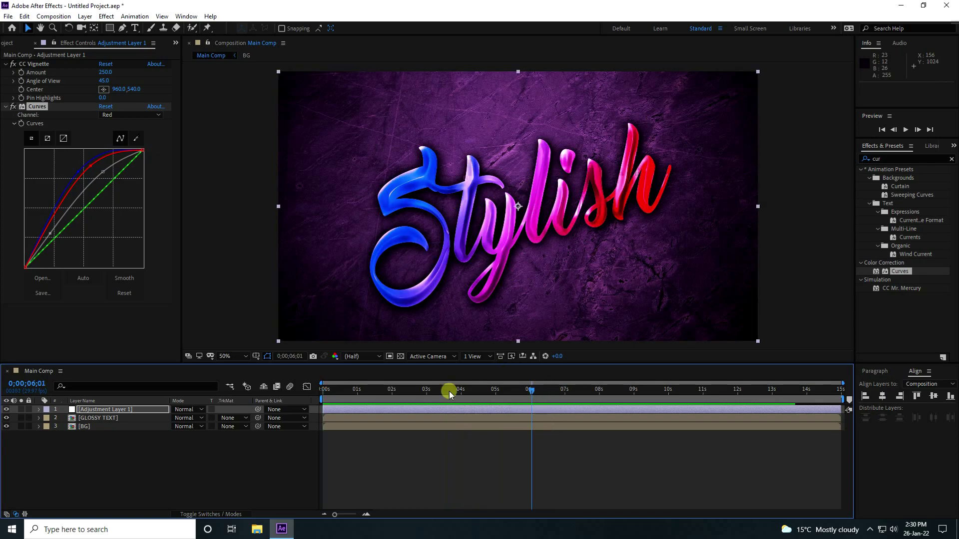
pyautogui.press('space')
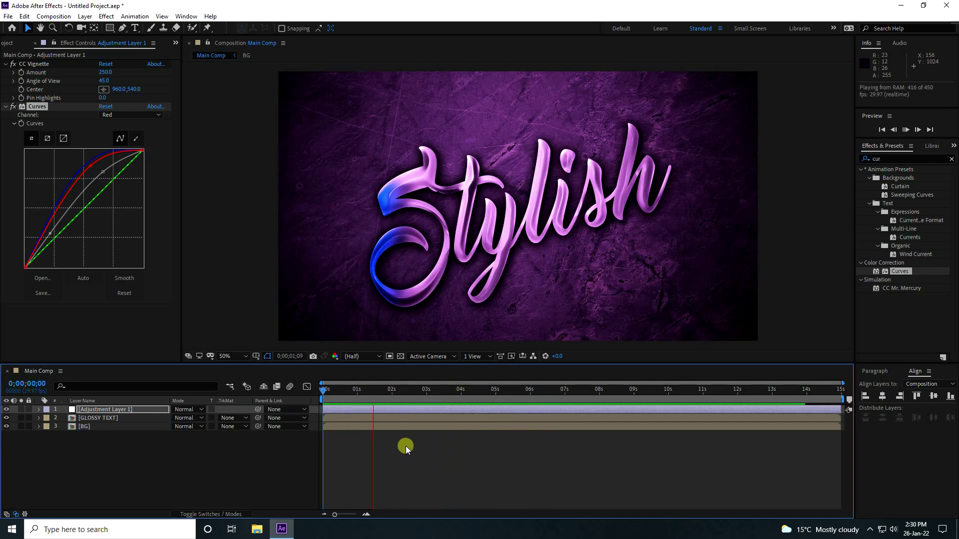
pyautogui.press('space')
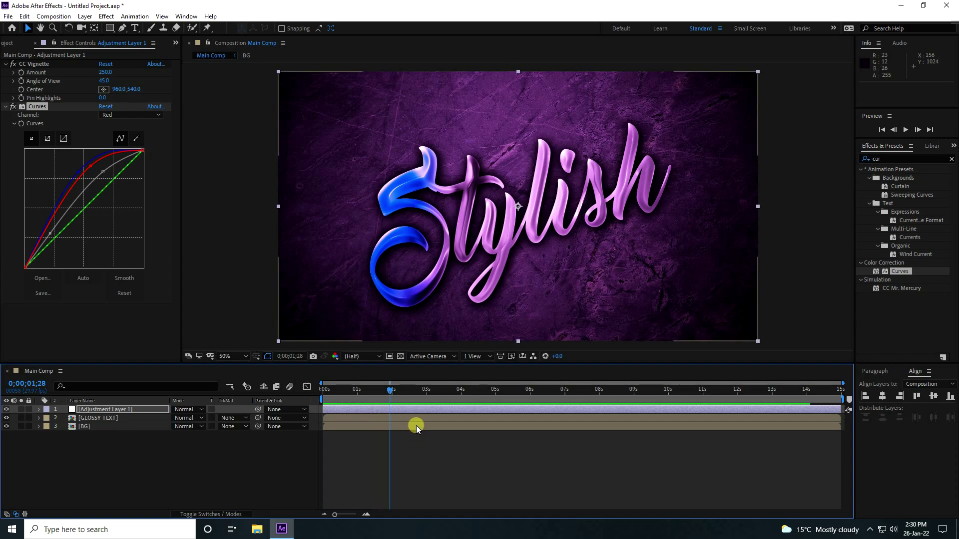
# Collapse both adjustment layer effects and import the Main_00000 JPEG sequence from the paricles > Main folder into the project
pyautogui.click(5, 64)
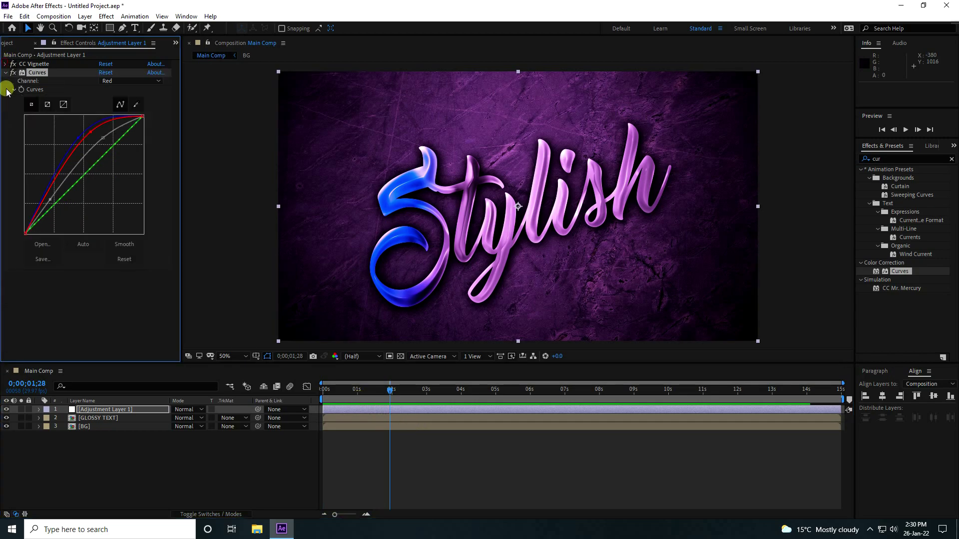
pyautogui.click(6, 73)
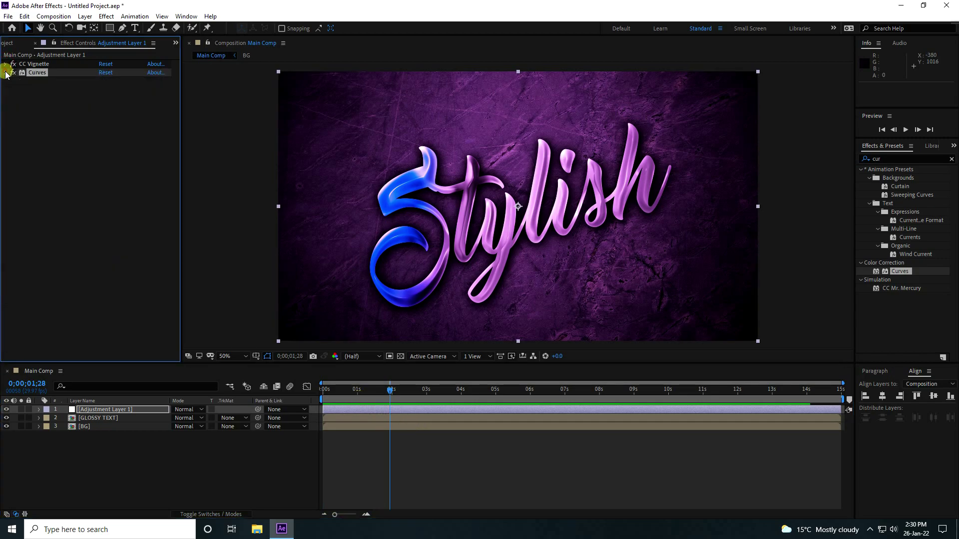
pyautogui.click(9, 43)
pyautogui.rightClick(37, 215)
pyautogui.moveTo(62, 270)
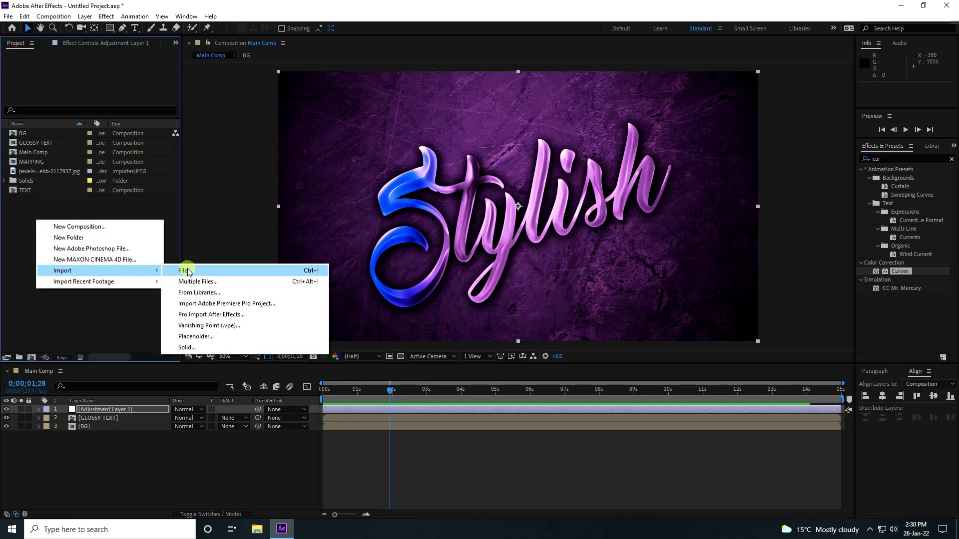
pyautogui.click(188, 270)
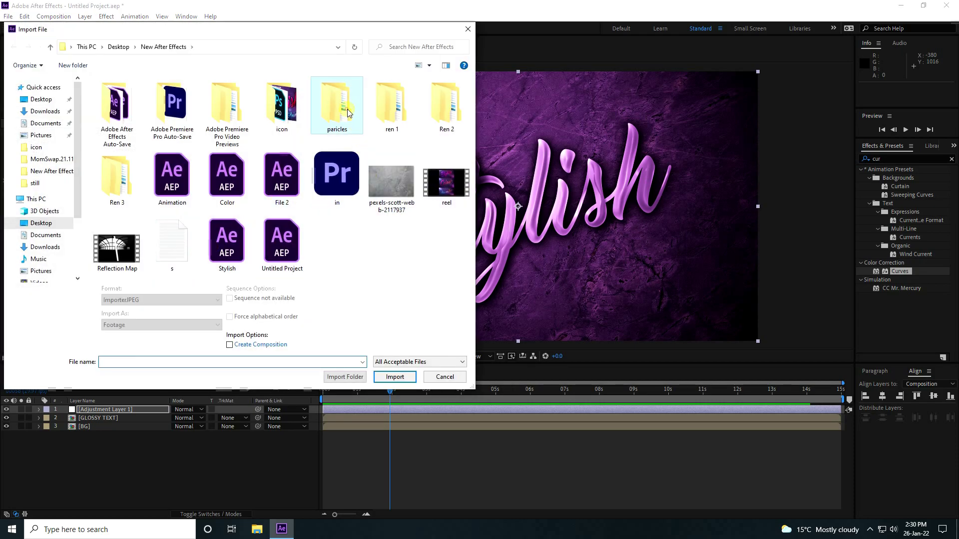
pyautogui.doubleClick(349, 113)
pyautogui.doubleClick(118, 92)
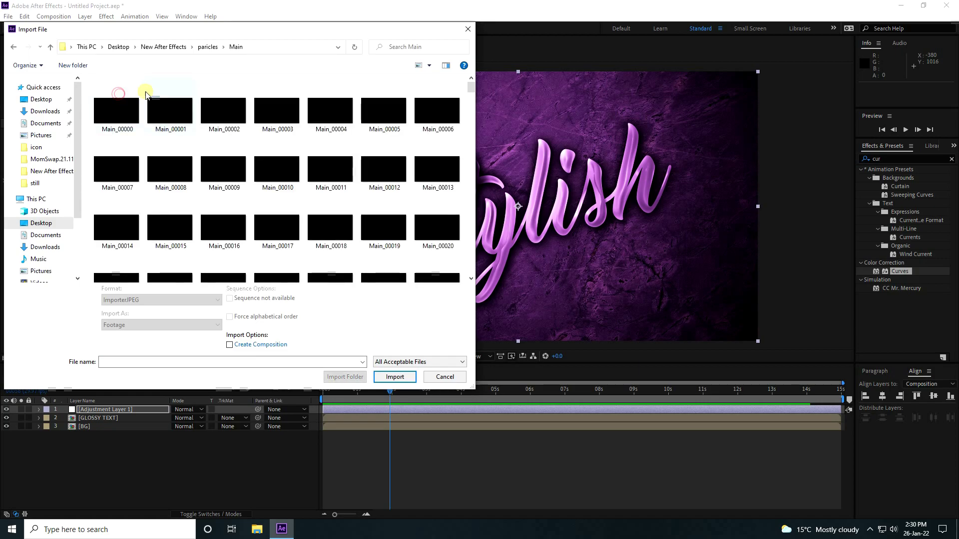
pyautogui.click(112, 113)
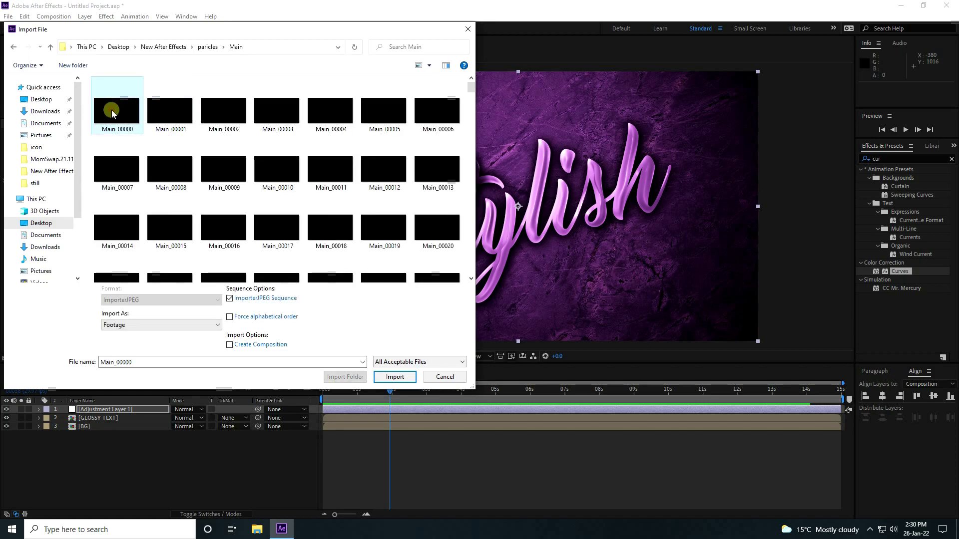
pyautogui.click(403, 378)
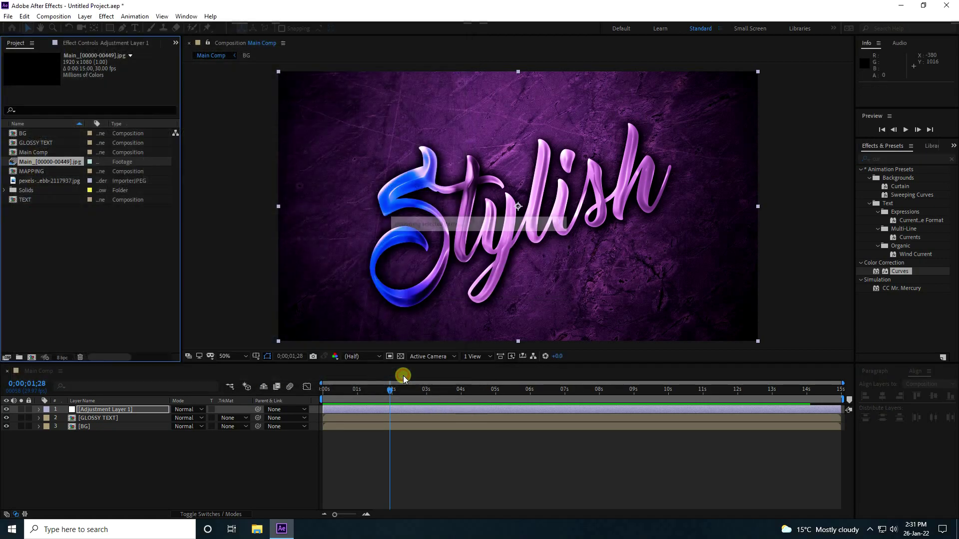
pyautogui.moveTo(84, 316); pyautogui.dragTo(97, 410)
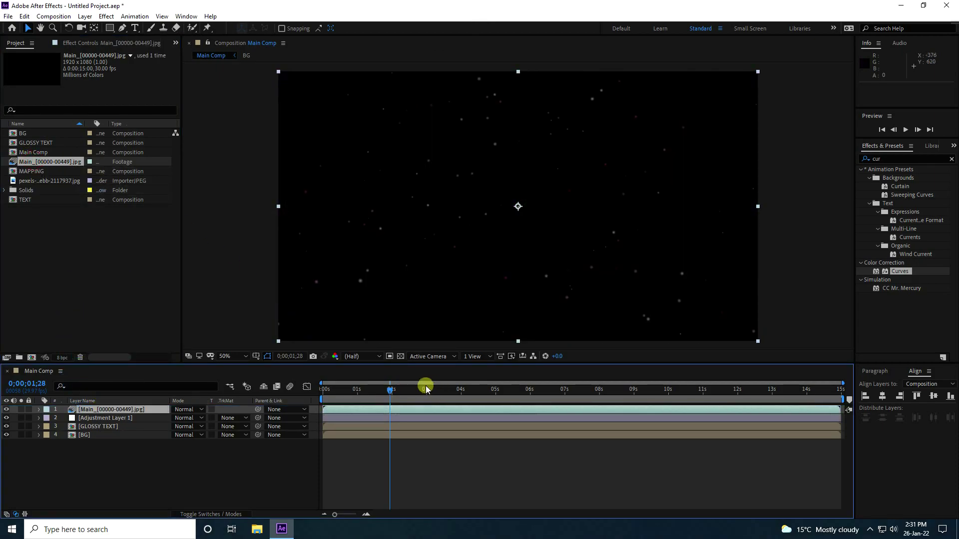
pyautogui.click(199, 410)
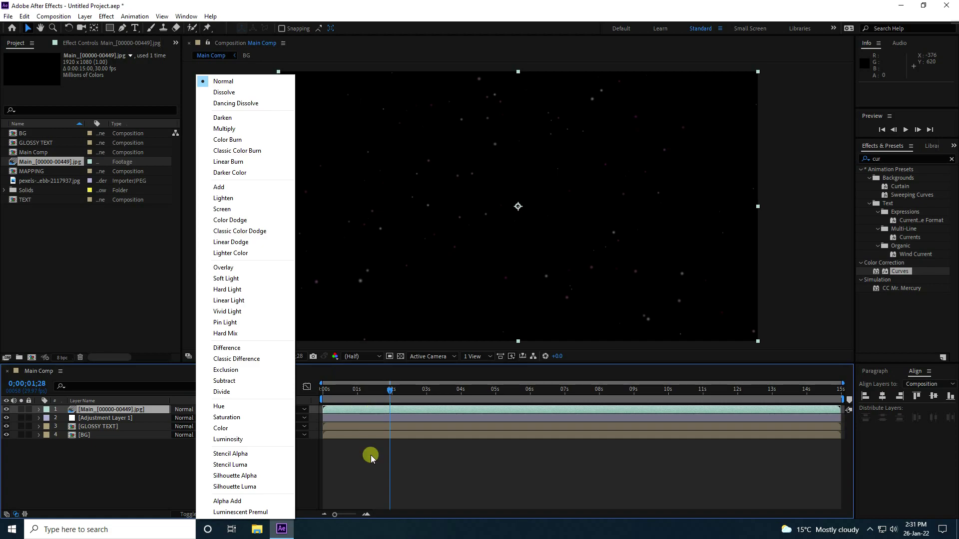
pyautogui.click(374, 460)
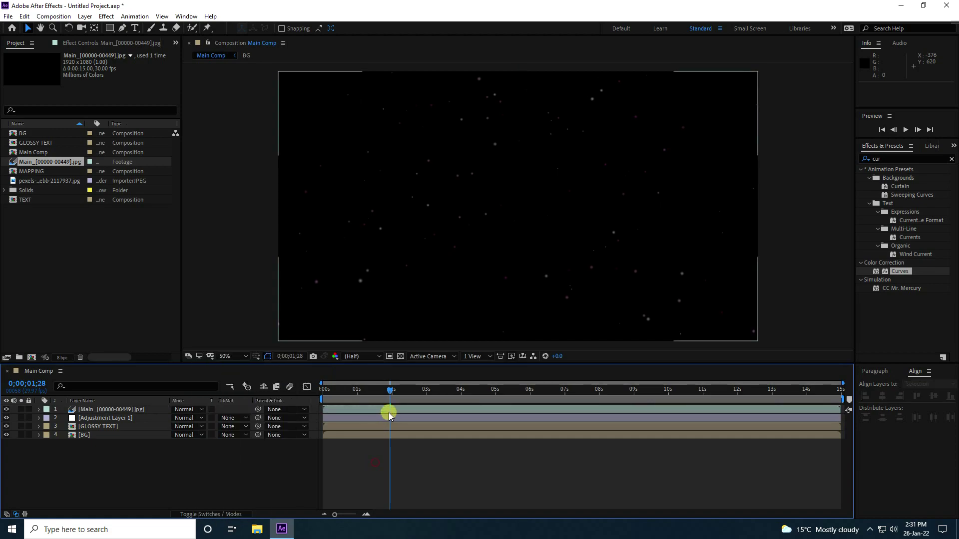
pyautogui.press('space')
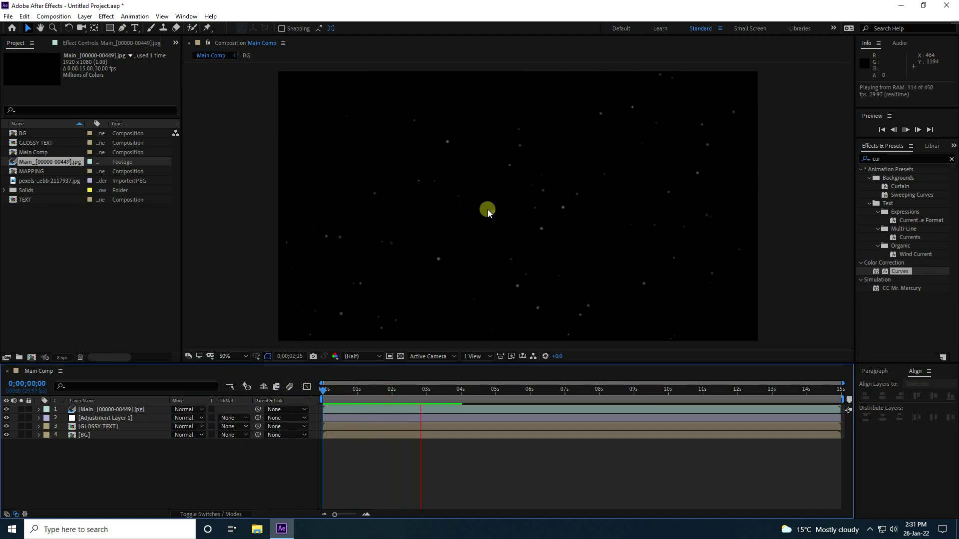
# Set the particle sequence layer's blending mode to Add and preview the result from the first frame
pyautogui.click(189, 409)
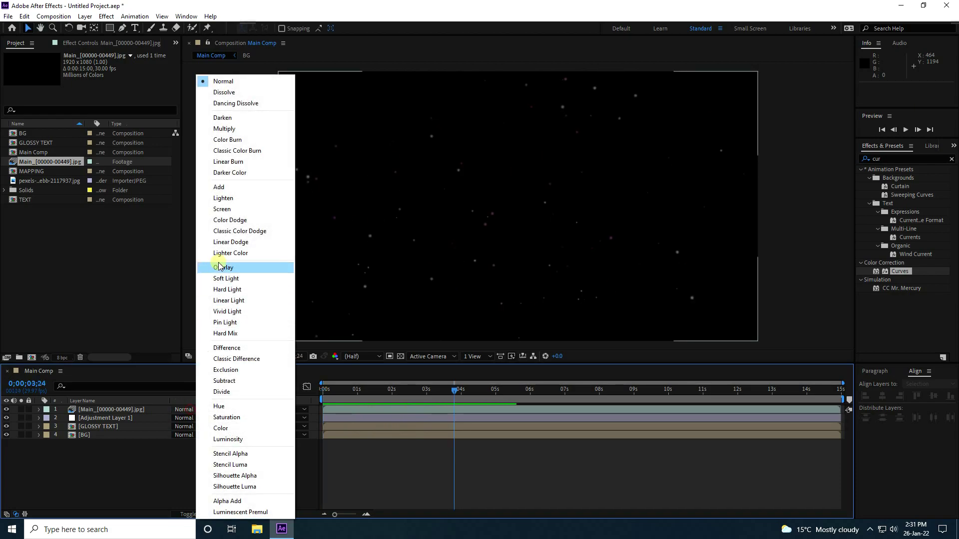
pyautogui.click(239, 186)
pyautogui.moveTo(453, 396); pyautogui.dragTo(252, 387)
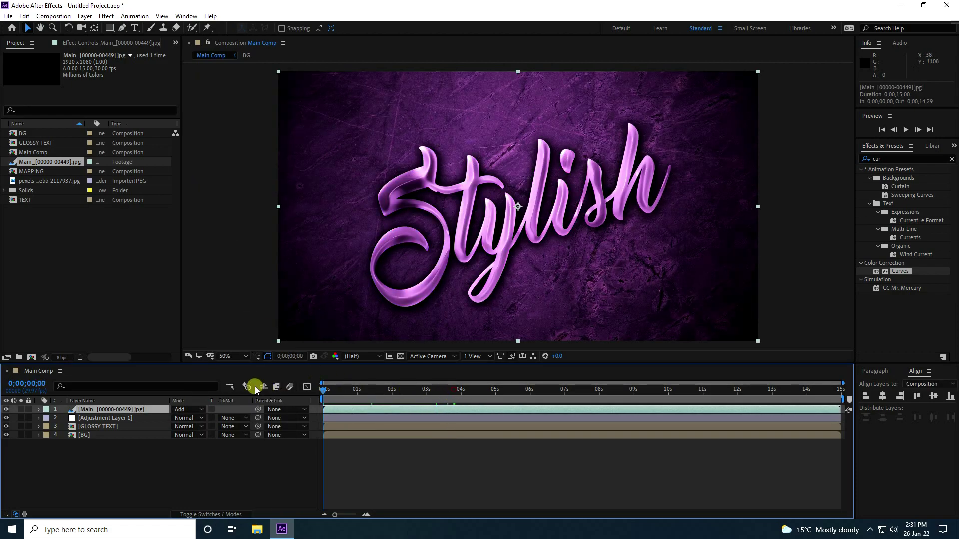
pyautogui.press('space')
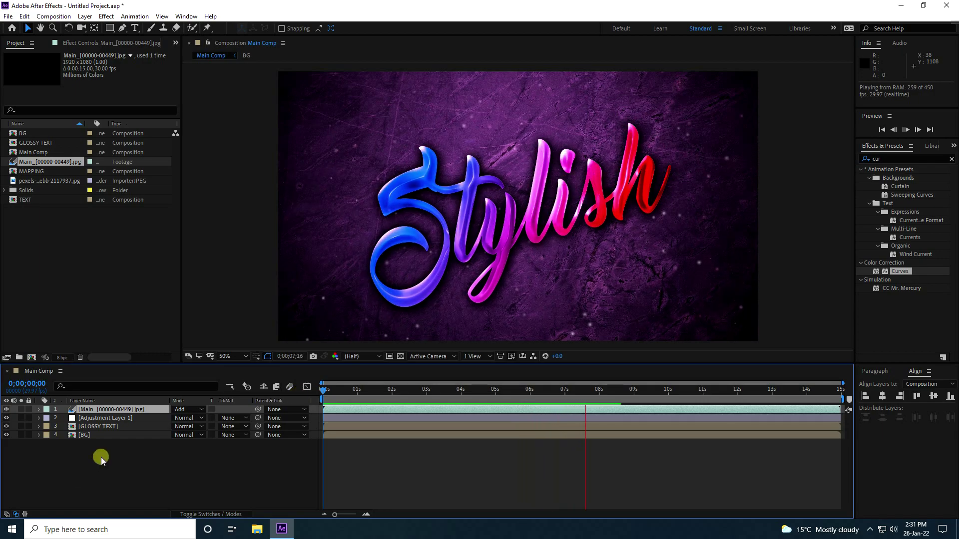
pyautogui.press('space')
# Create a black 1920 x 1080 solid named LIGHT as the top layer of Main Comp
pyautogui.rightClick(115, 478)
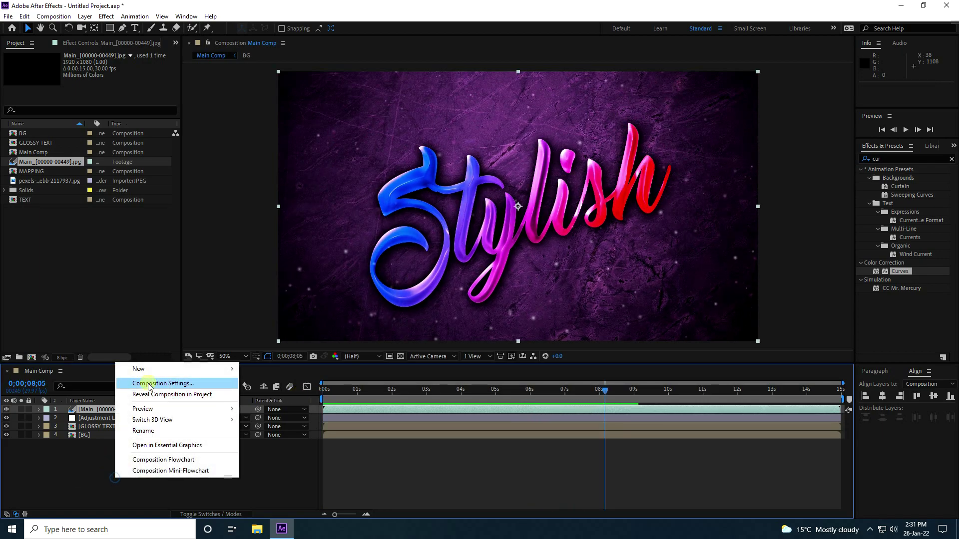
pyautogui.click(205, 372)
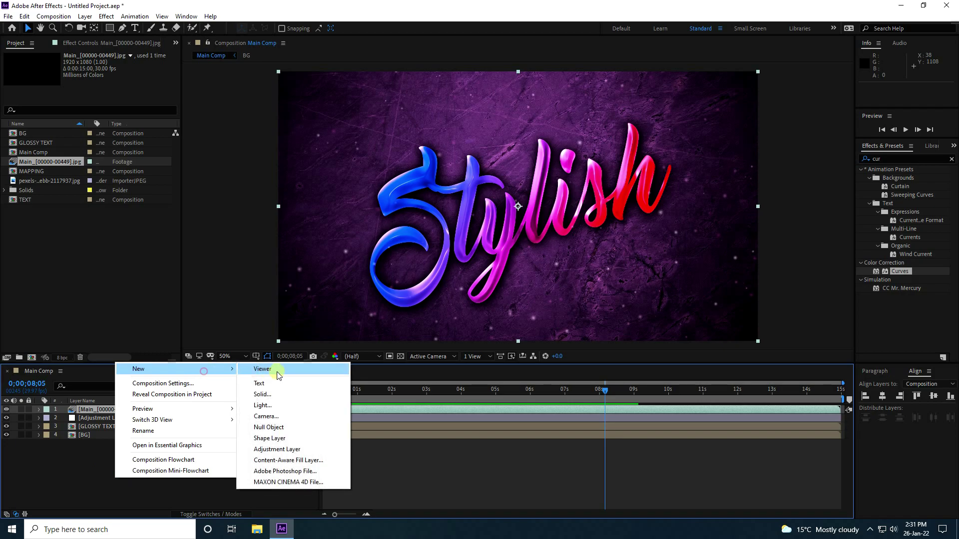
pyautogui.click(268, 393)
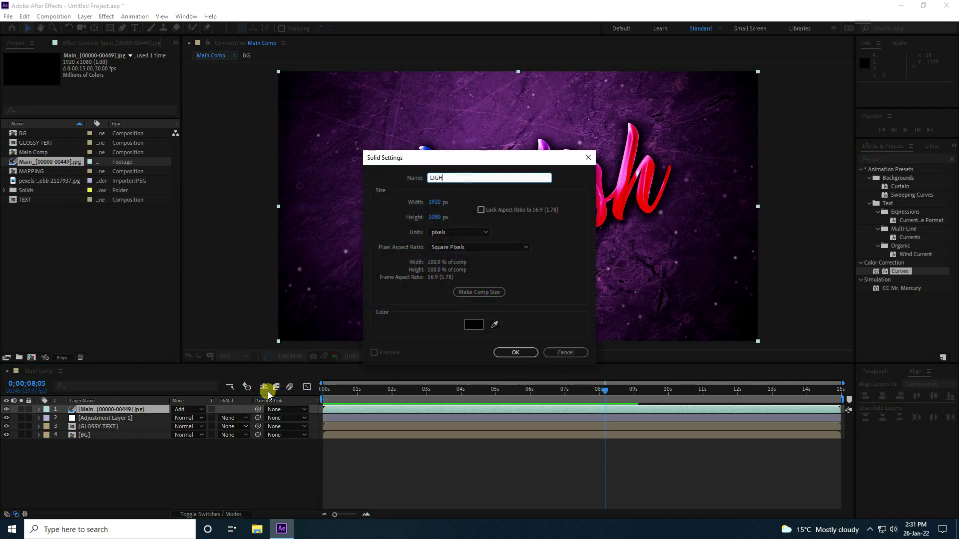
pyautogui.click(514, 353)
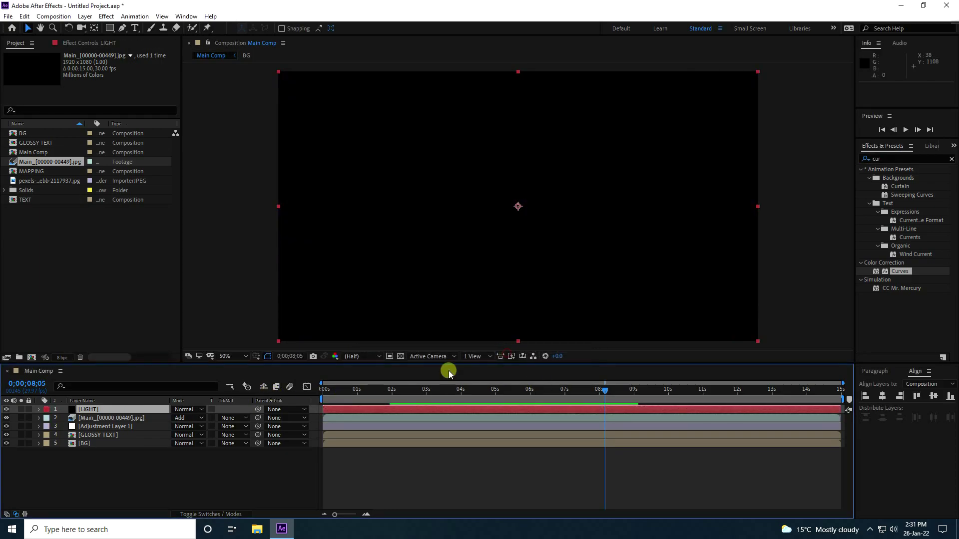
# Apply the Video Copilot Optical Flares effect to the LIGHT solid and open its flare options
pyautogui.click(106, 14)
pyautogui.moveTo(150, 351)
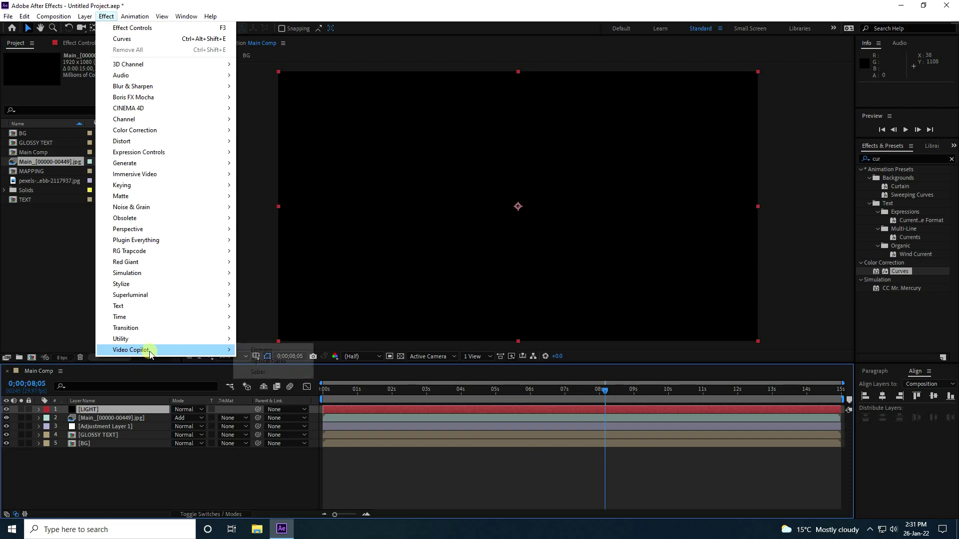
pyautogui.click(283, 364)
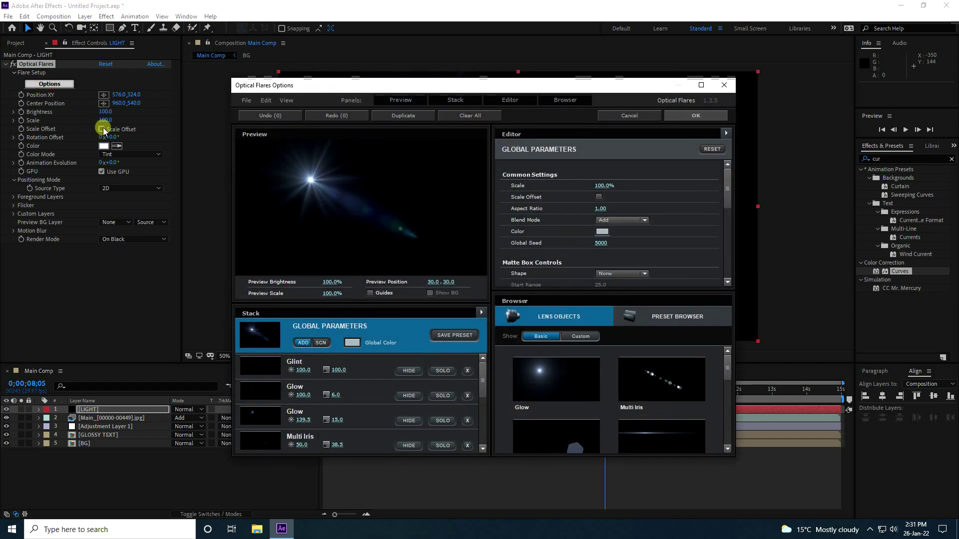
# Load the Blue Moon flare from the Motion Graphics presets and accept it for the LIGHT solid
pyautogui.click(701, 86)
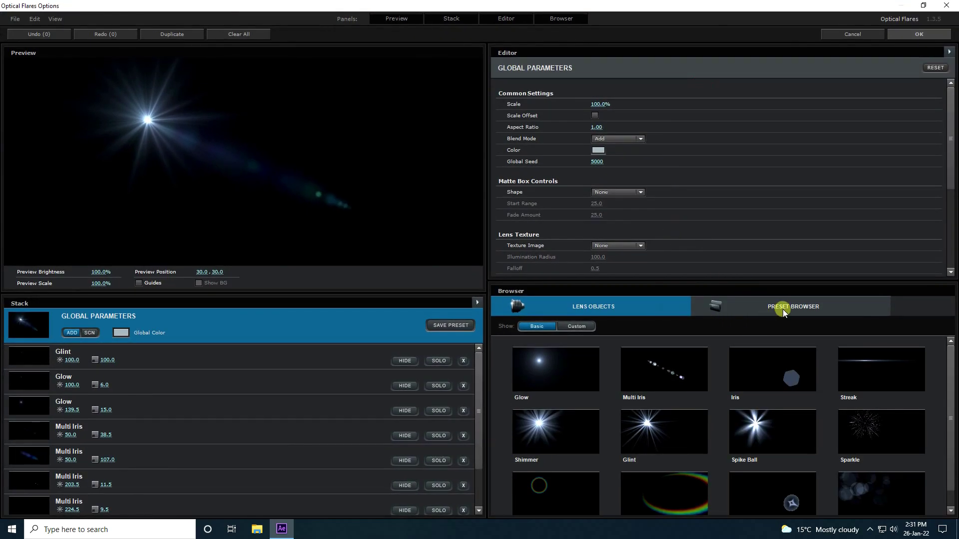
pyautogui.click(782, 308)
pyautogui.click(891, 373)
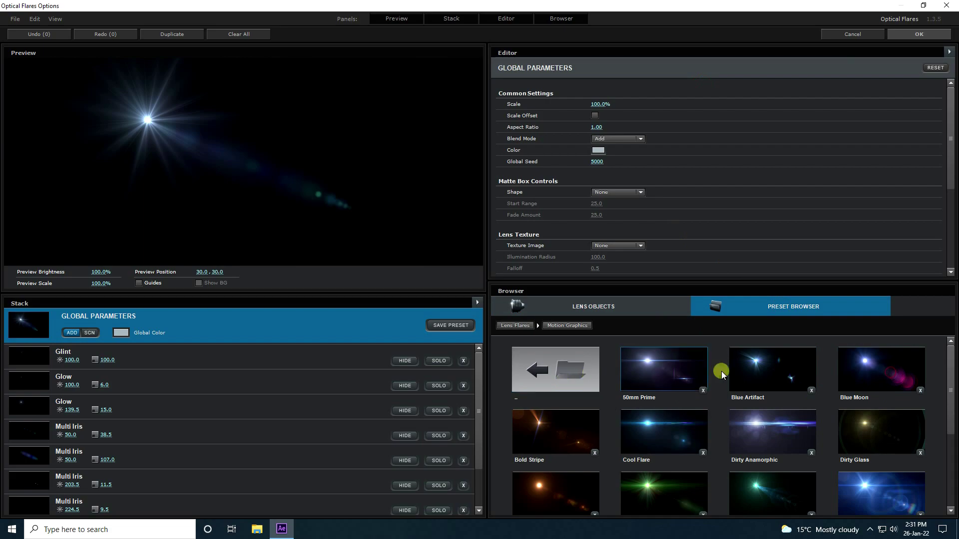
pyautogui.click(874, 371)
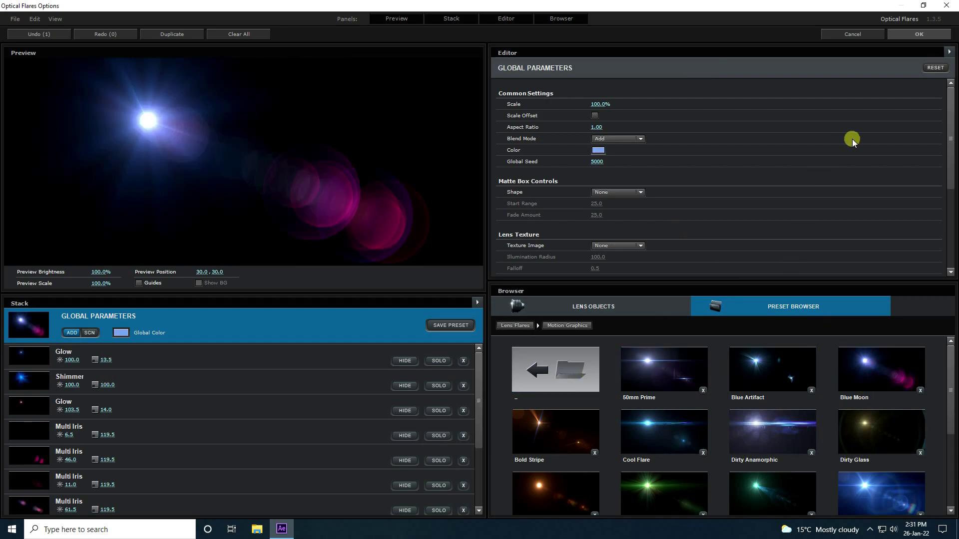
pyautogui.click(917, 34)
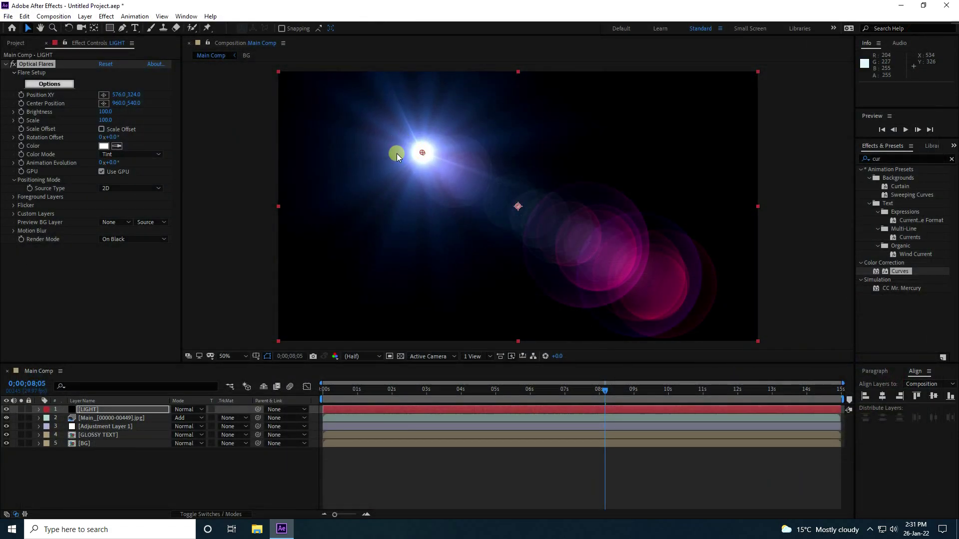
# Set the LIGHT layer's blending mode to Add and move the flare source to the frame's upper-left corner, about -28, 8
pyautogui.click(199, 410)
pyautogui.click(248, 187)
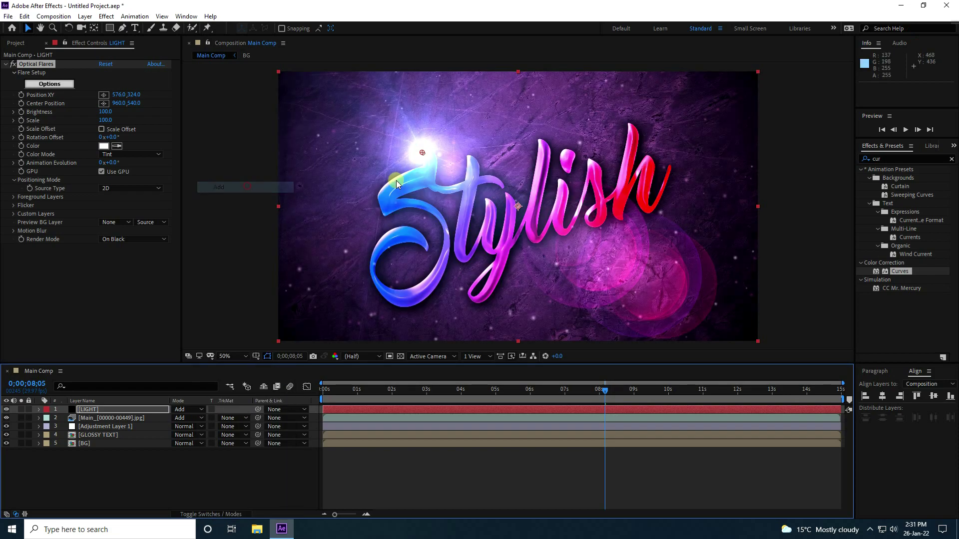
pyautogui.moveTo(422, 154); pyautogui.dragTo(273, 75)
# Set the flare's brightness to 200 and preview the title animation from the first frame
pyautogui.click(107, 111)
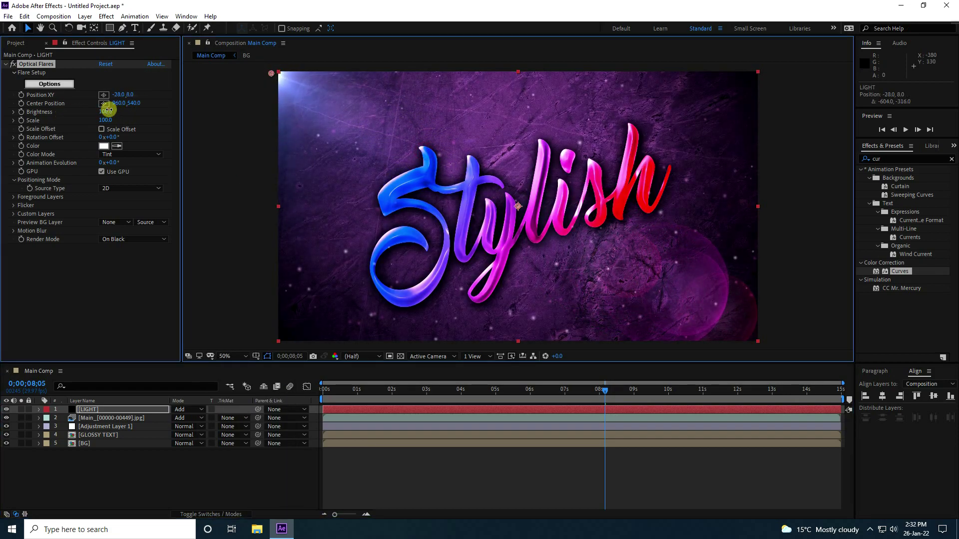
pyautogui.write('200')
pyautogui.press('Return')
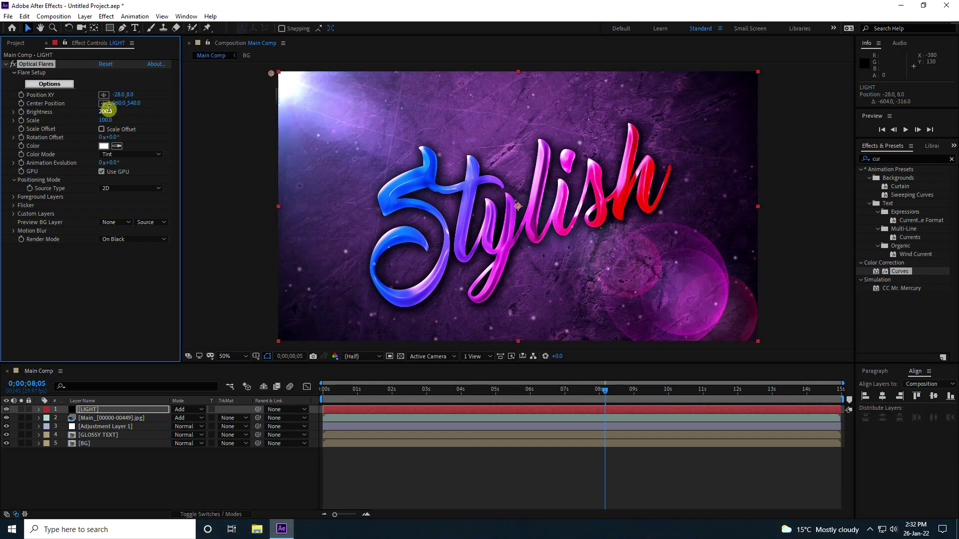
pyautogui.moveTo(606, 393); pyautogui.dragTo(265, 394)
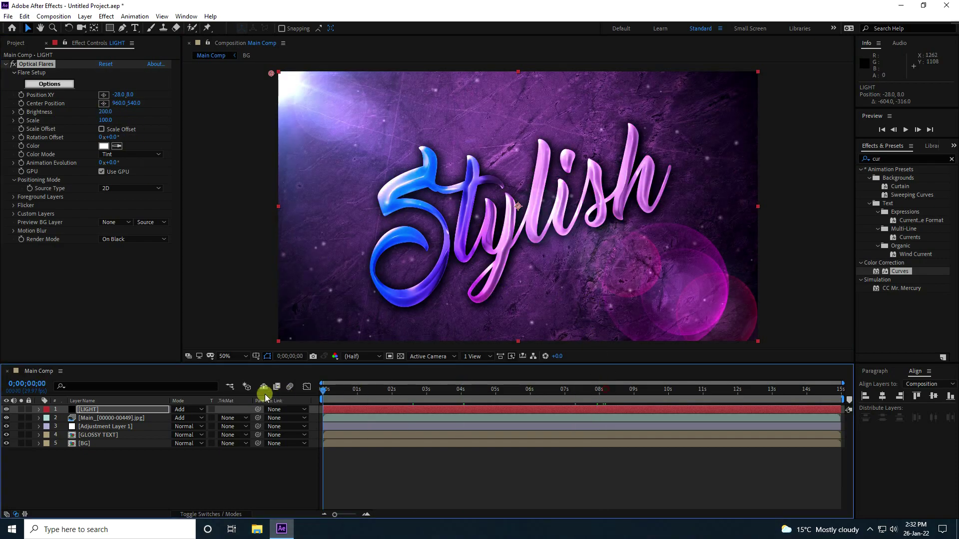
pyautogui.press('space')
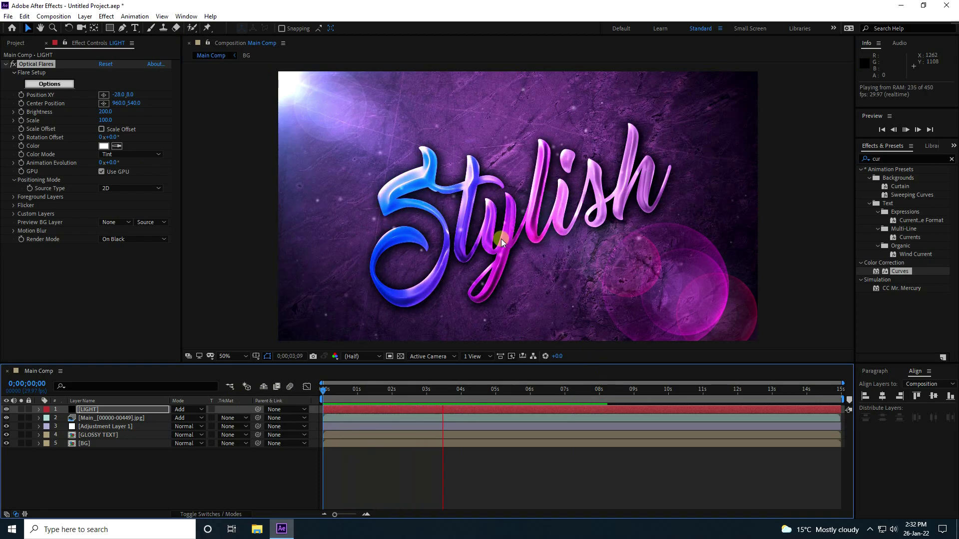
pyautogui.click(467, 394)
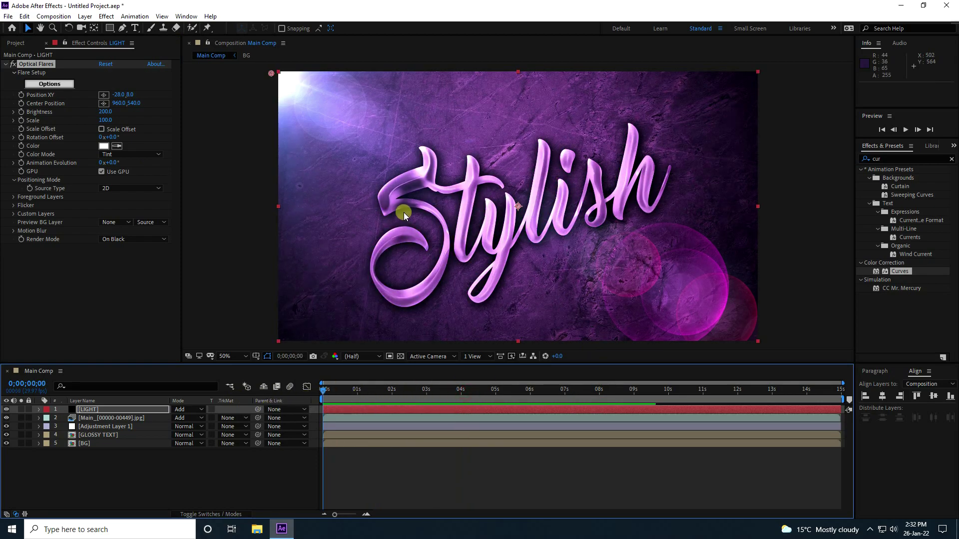
# Inspect the first frame of Main Comp in a maximized viewer at 100% zoom, then restore the panel layout
pyautogui.press('`')
pyautogui.press('/')
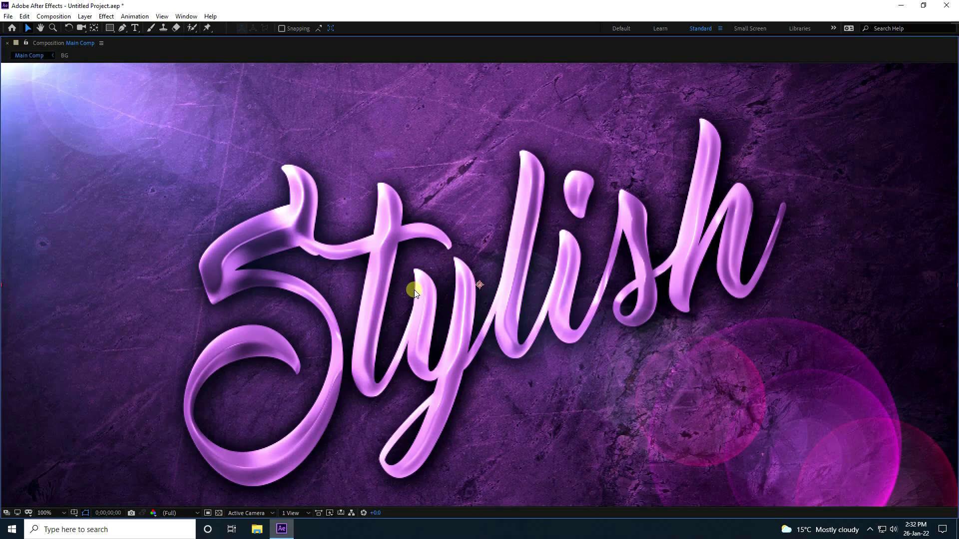
pyautogui.press(',')
pyautogui.press(',')
pyautogui.press(',')
pyautogui.press(',')
pyautogui.press('/')
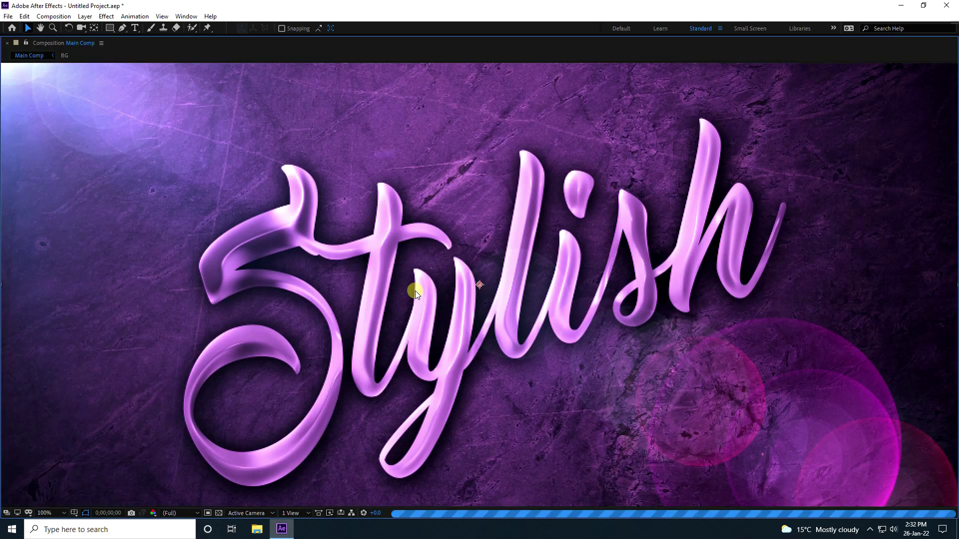
pyautogui.press(',')
pyautogui.press(',')
pyautogui.press('`')
# Play the title animation with the lens flare, fit the frame to the viewer, and replay it from the start
pyautogui.press('space')
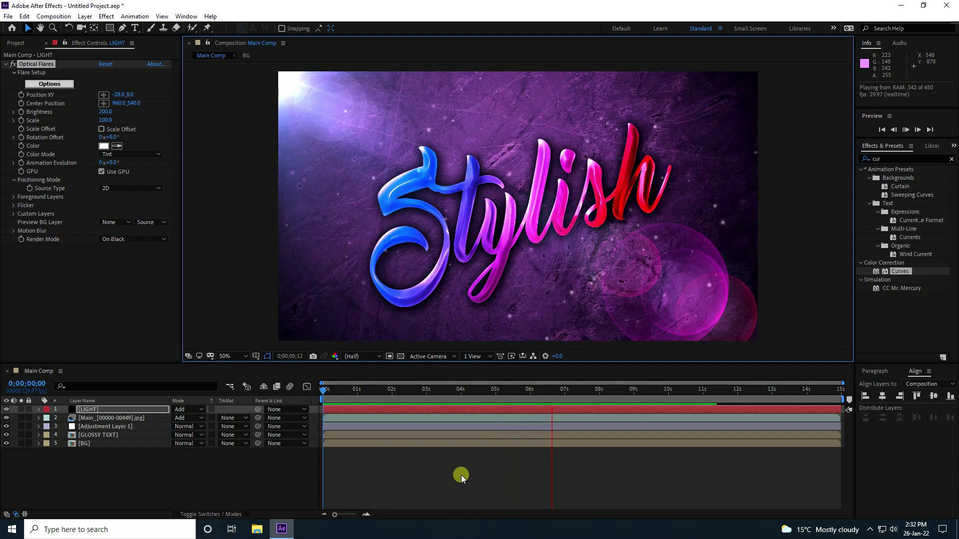
pyautogui.press('space')
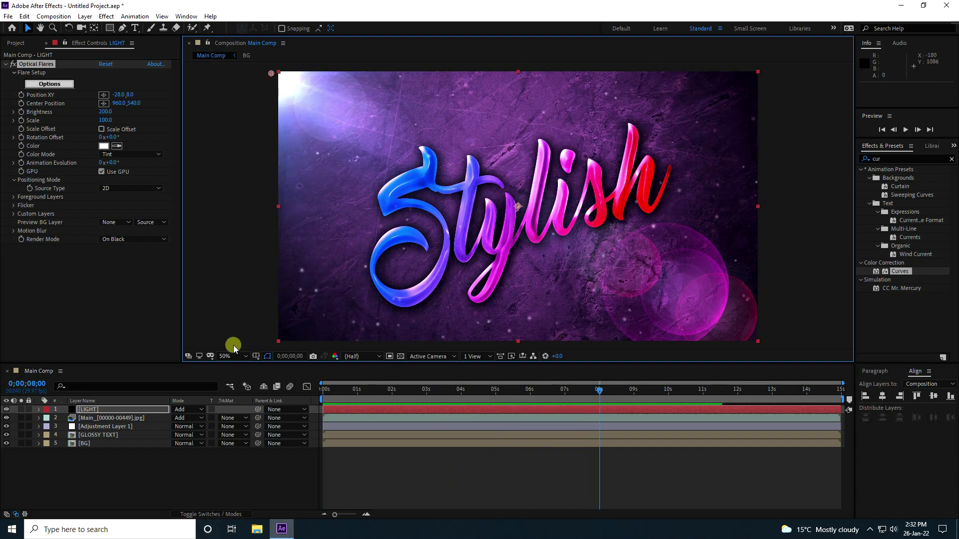
pyautogui.click(235, 349)
pyautogui.click(233, 191)
pyautogui.press('Home')
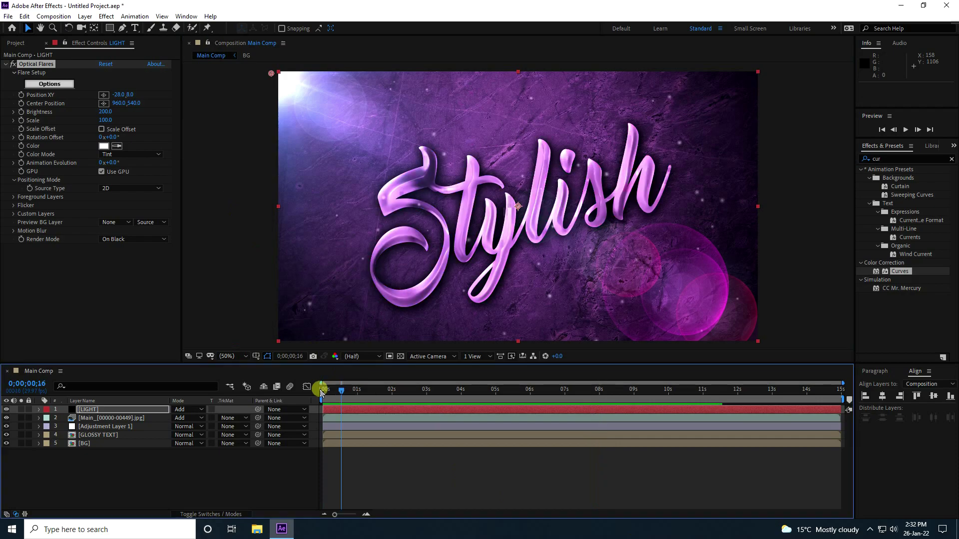
pyautogui.press('space')
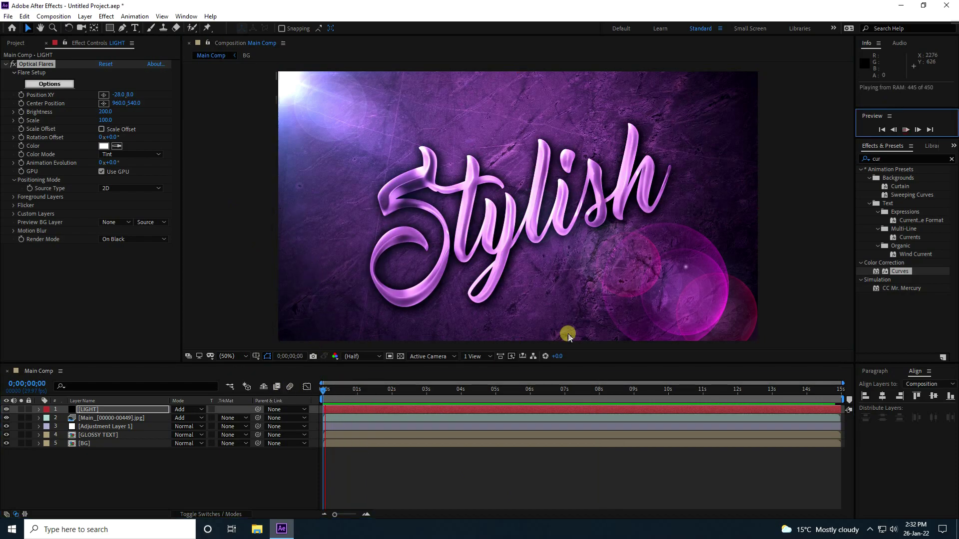